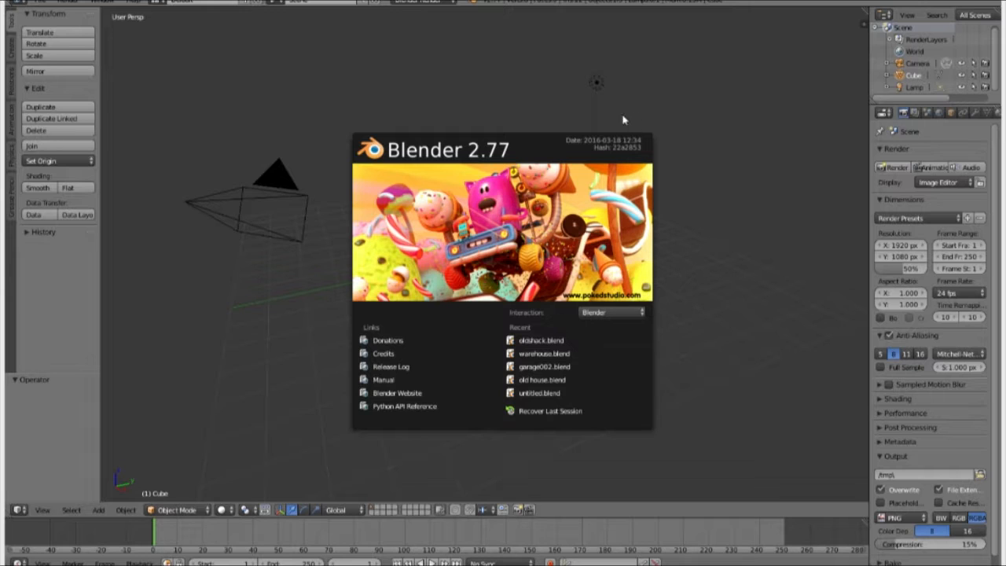
- Examine the rendered barrel in barrel-rendered.jpg in Photoshop at a larger size, and close the image
left_click(465, 96)
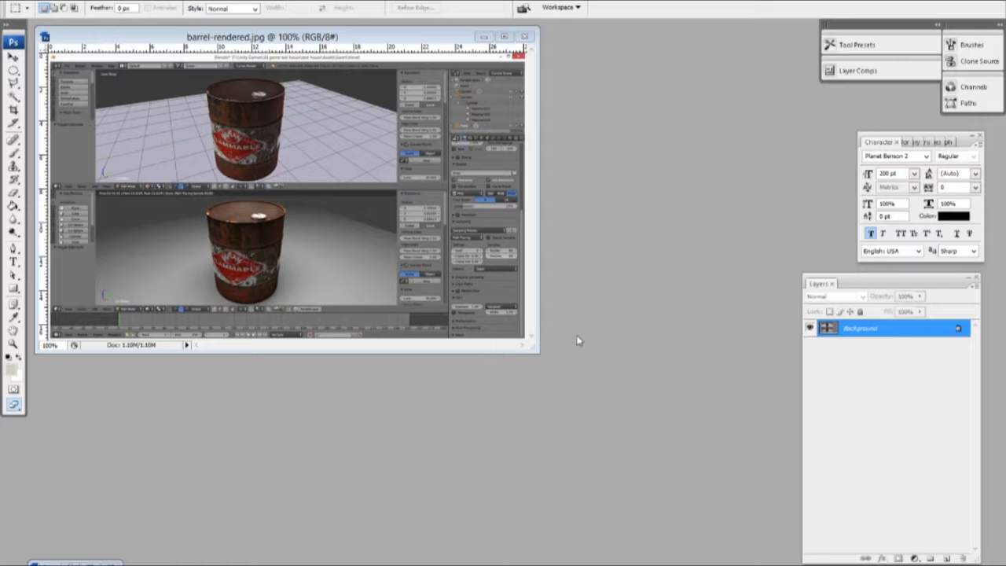
left_click_drag(538, 352, 688, 484)
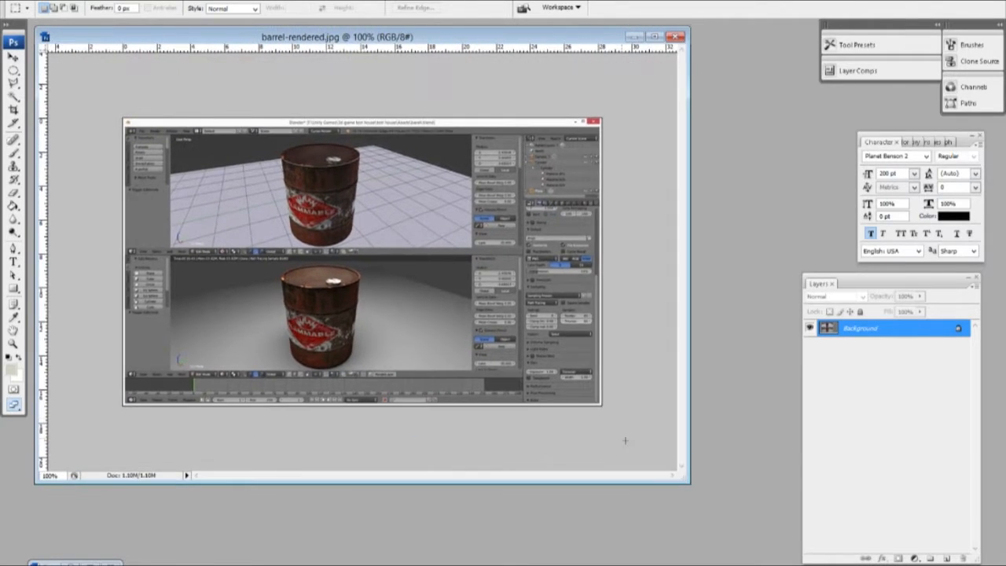
scroll(533, 367, "up", 4, "alt")
scroll(506, 355, "up", 2, "alt")
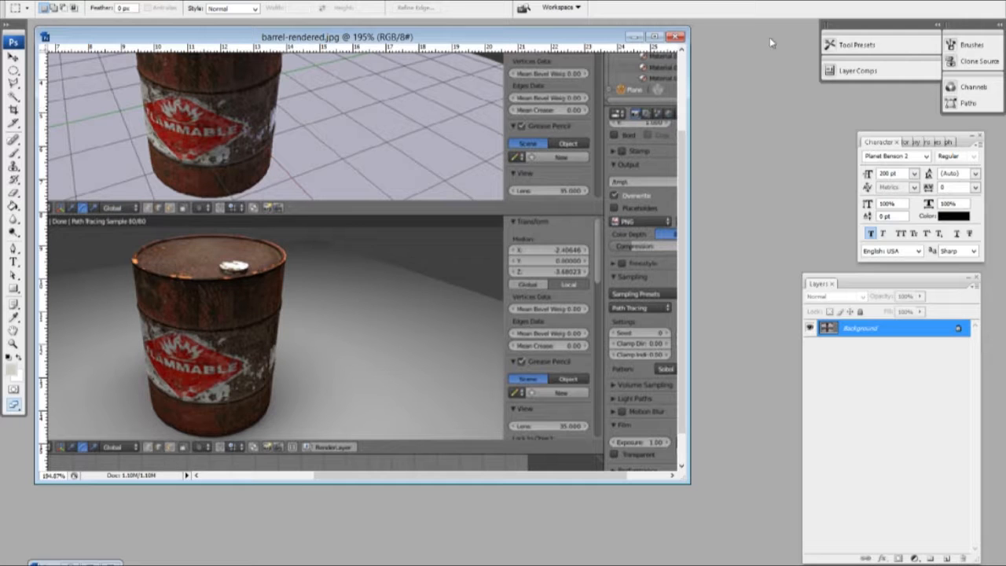
left_click(675, 36)
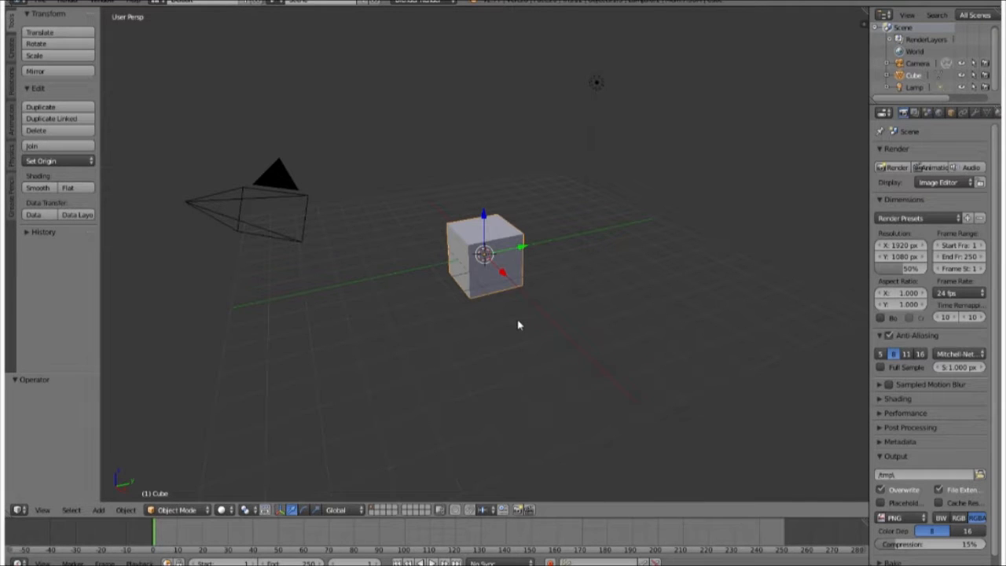
- Delete the default cube in Blender and add a cylinder mesh in its place
key("x")
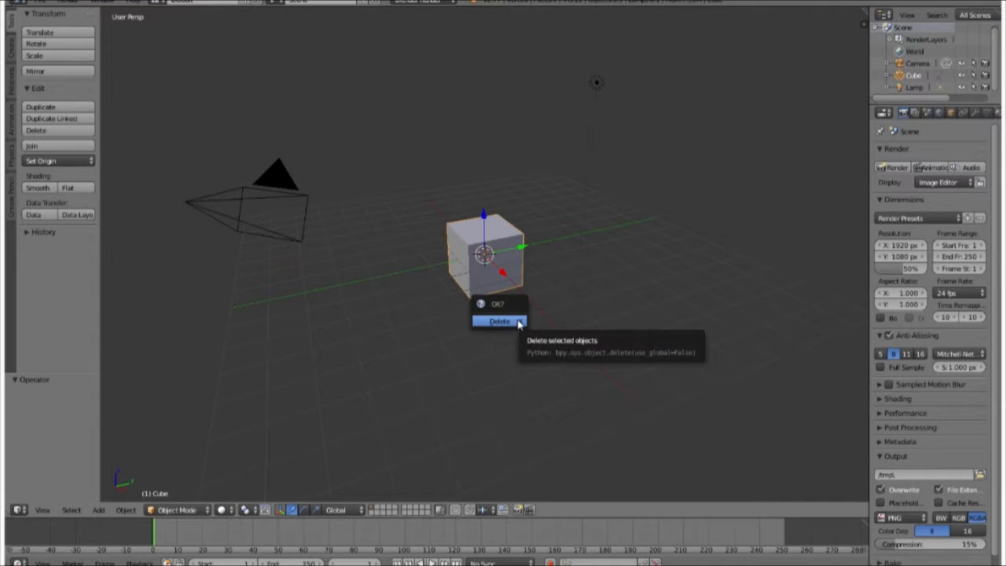
left_click(500, 321)
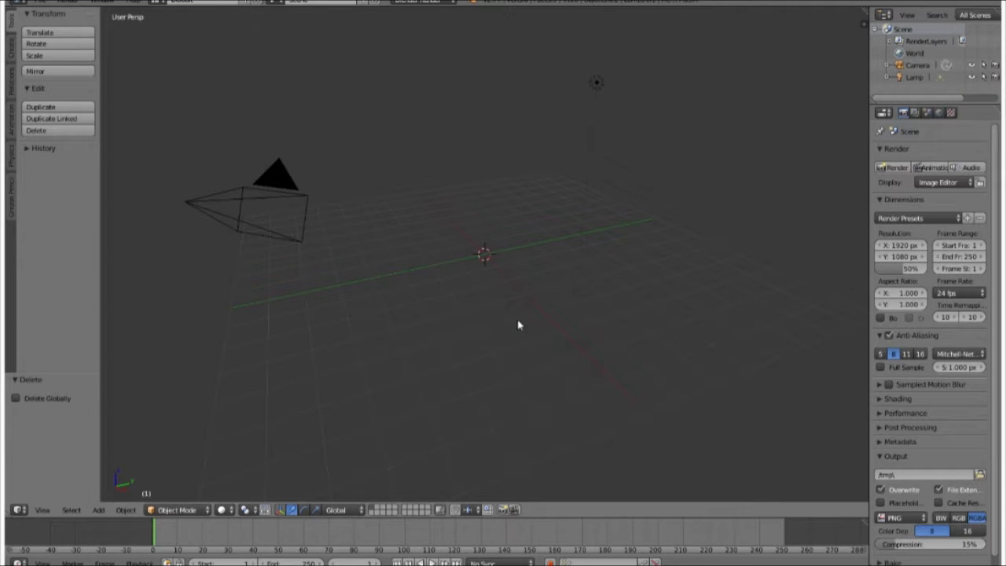
left_click(12, 53)
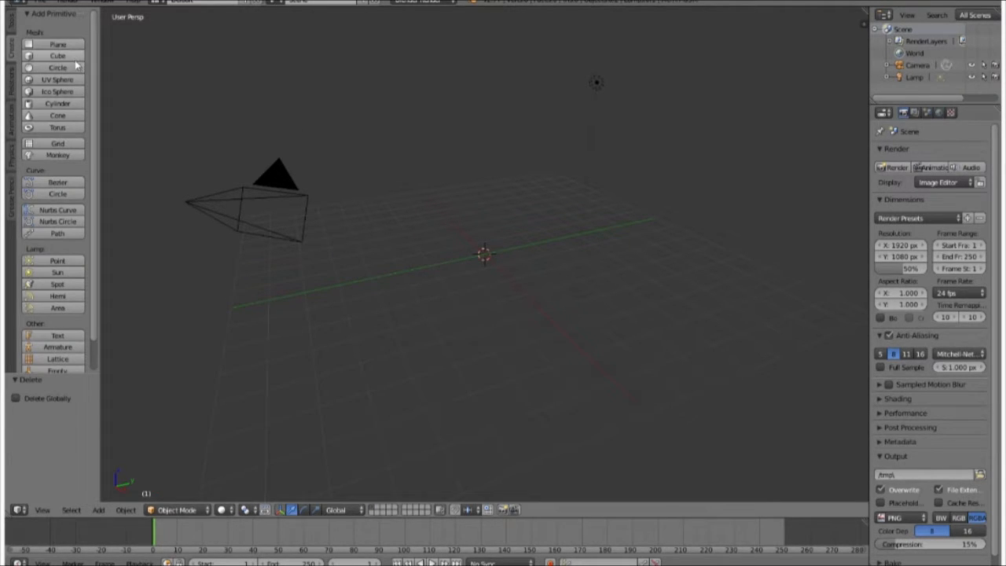
left_click(72, 102)
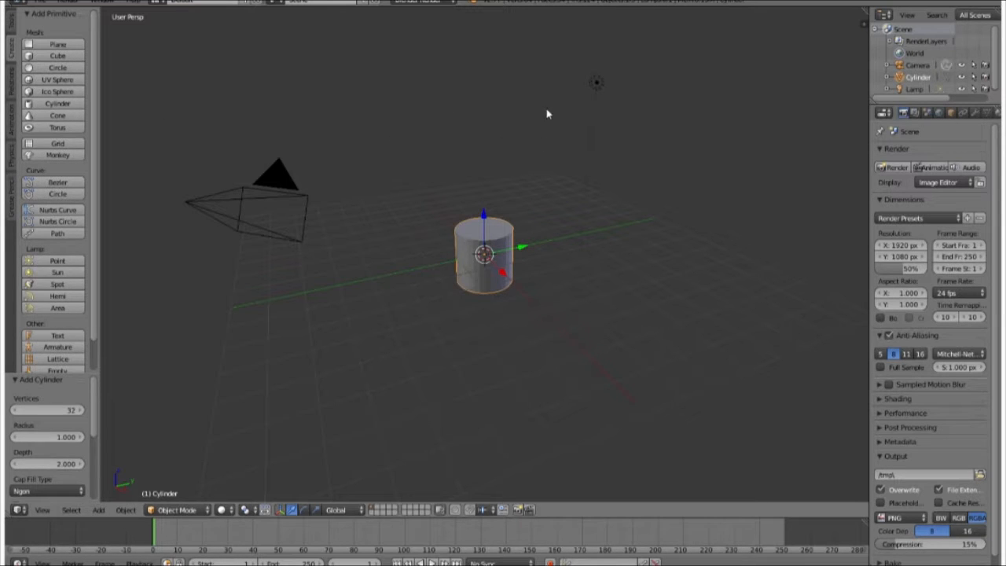
scroll(495, 196, "up", 4)
scroll(489, 194, "down", 2)
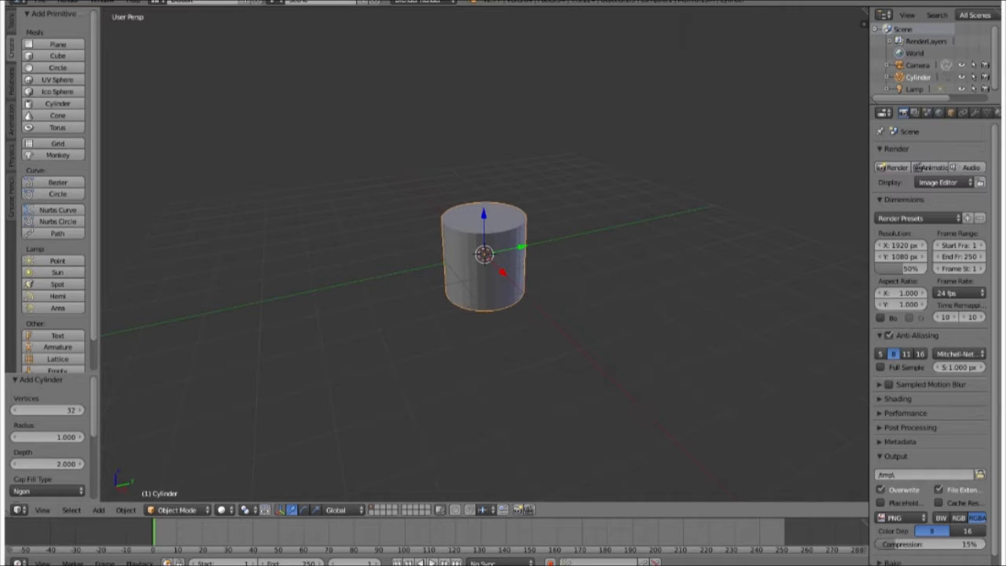
left_click(11, 22)
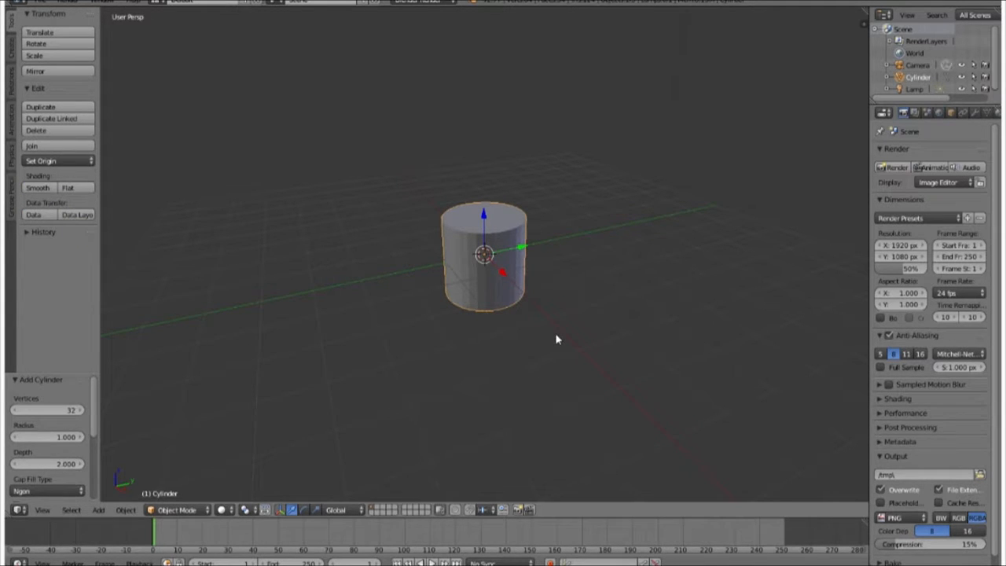
- Try a radius of 0.5 for the new cylinder, and return it to 1
scroll(556, 339, "up", 2)
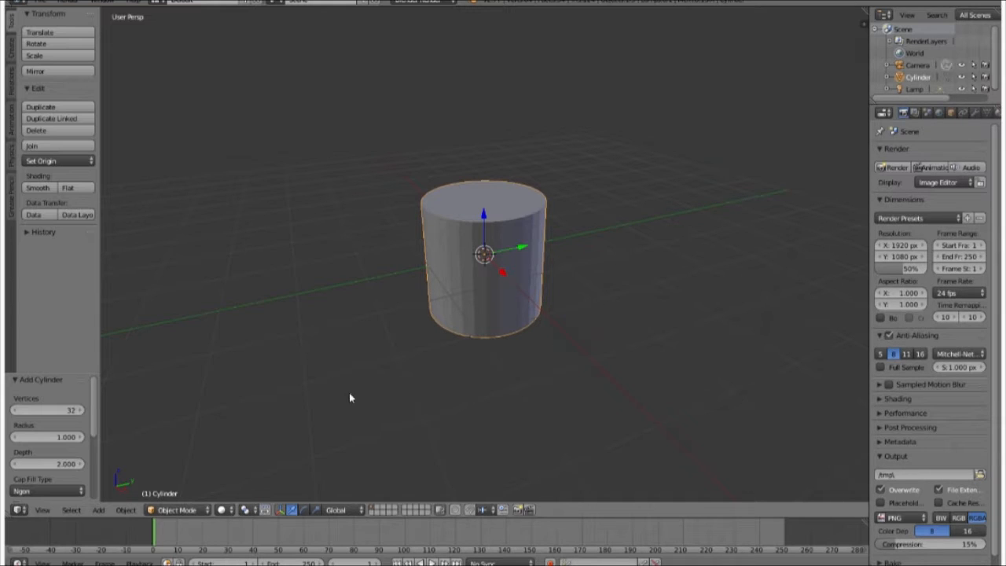
left_click(71, 437)
type("0.5")
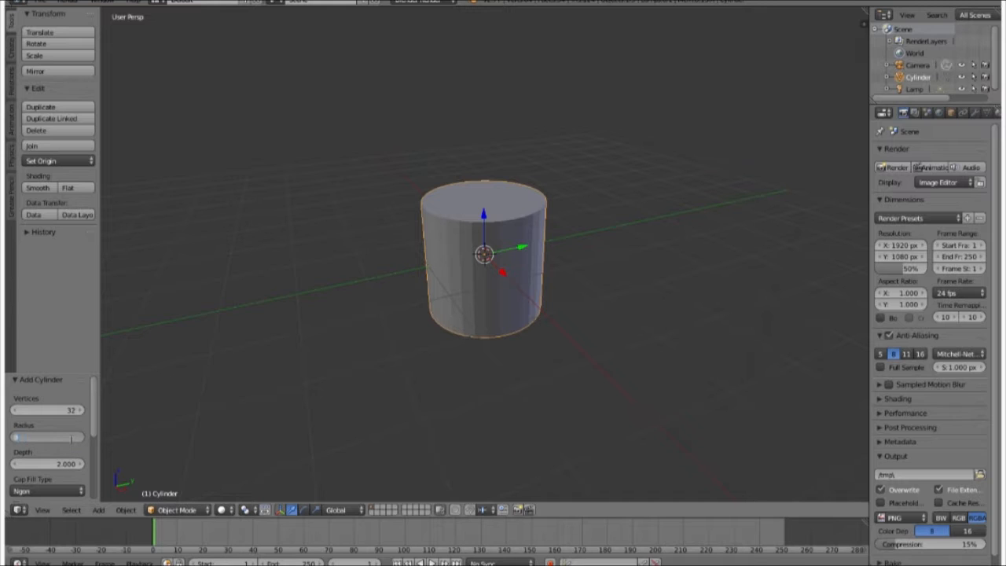
key("Return")
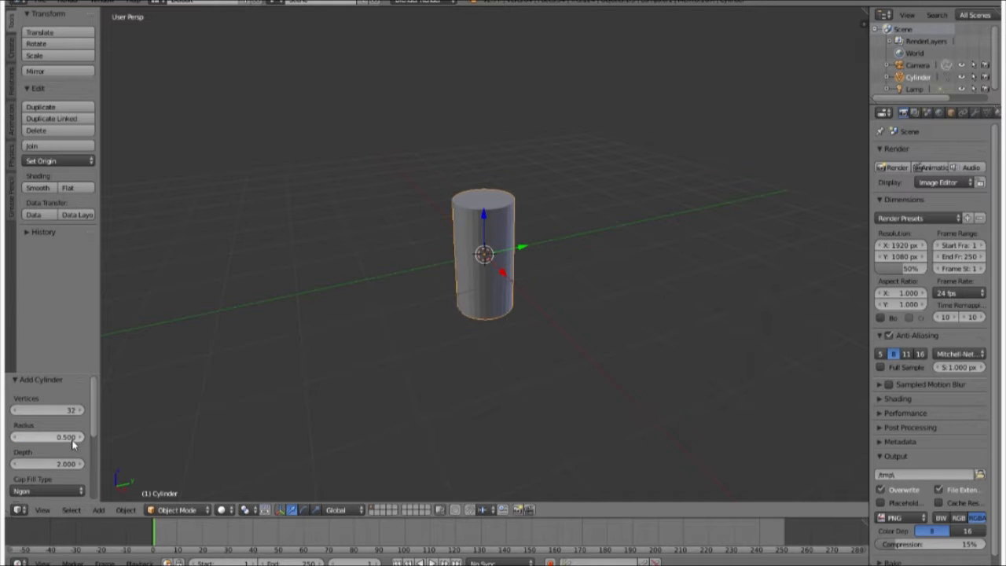
left_click(70, 438)
type("1")
key("Return")
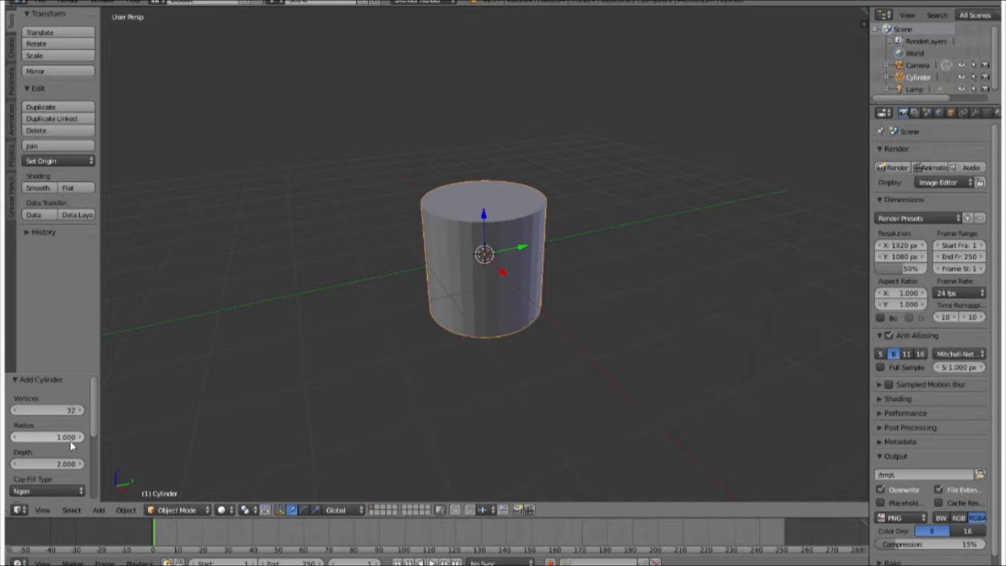
- Set the cylinder's depth to 2.5
left_click(65, 461)
type("2.5")
key("Return")
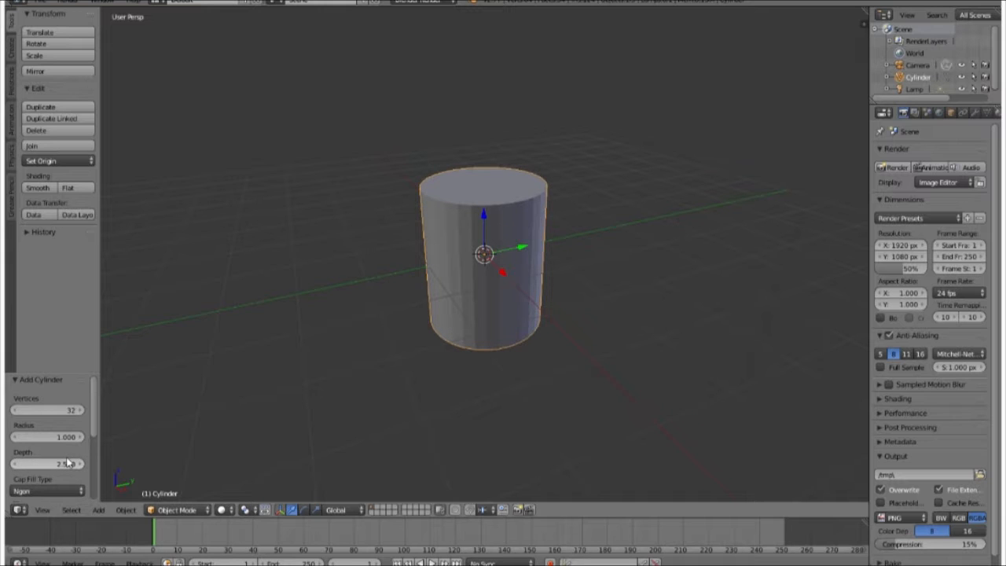
- Switch the cylinder from Object Mode to Edit Mode
middle_click_drag(606, 435, 571, 442)
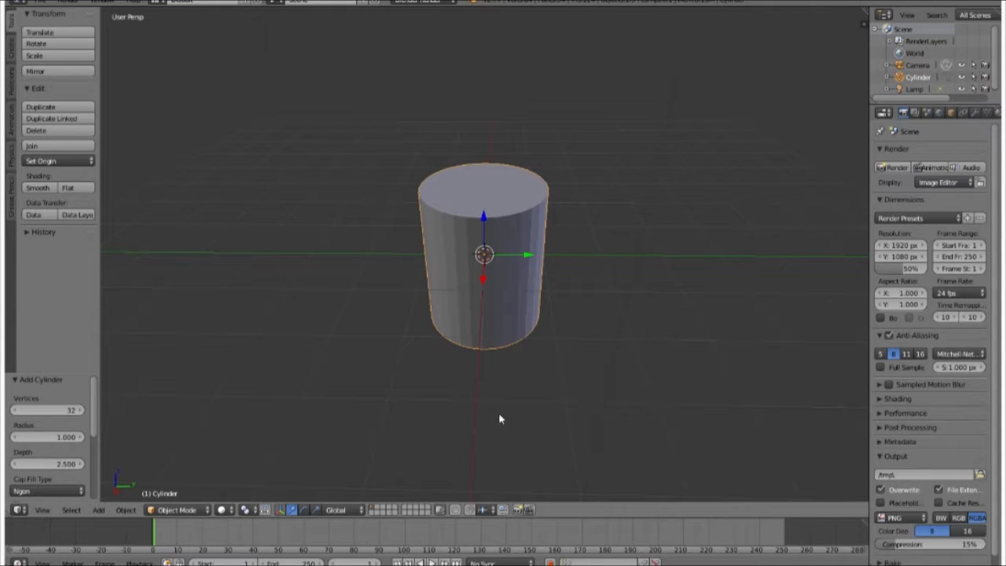
middle_click_drag(499, 417, 462, 408)
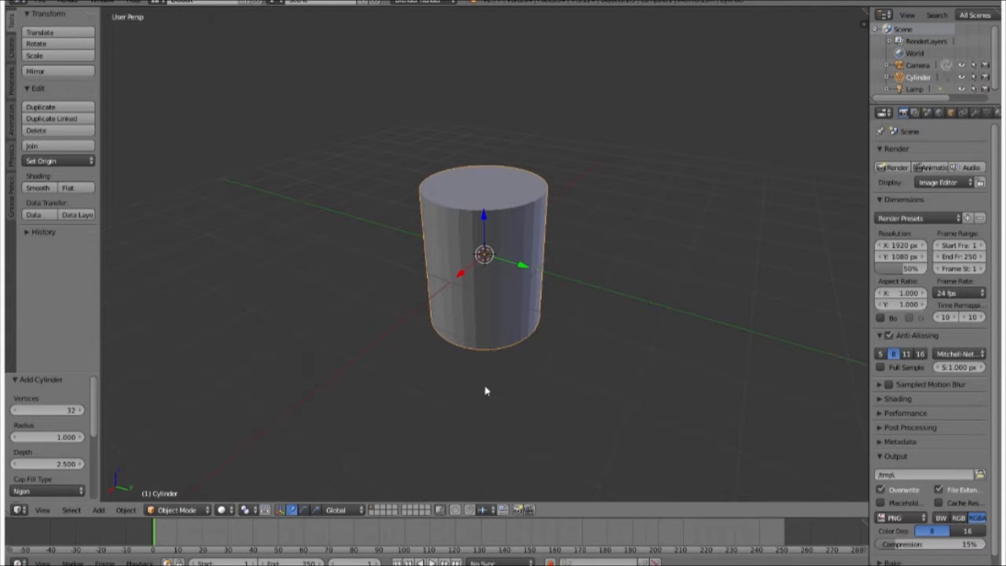
left_click(189, 512)
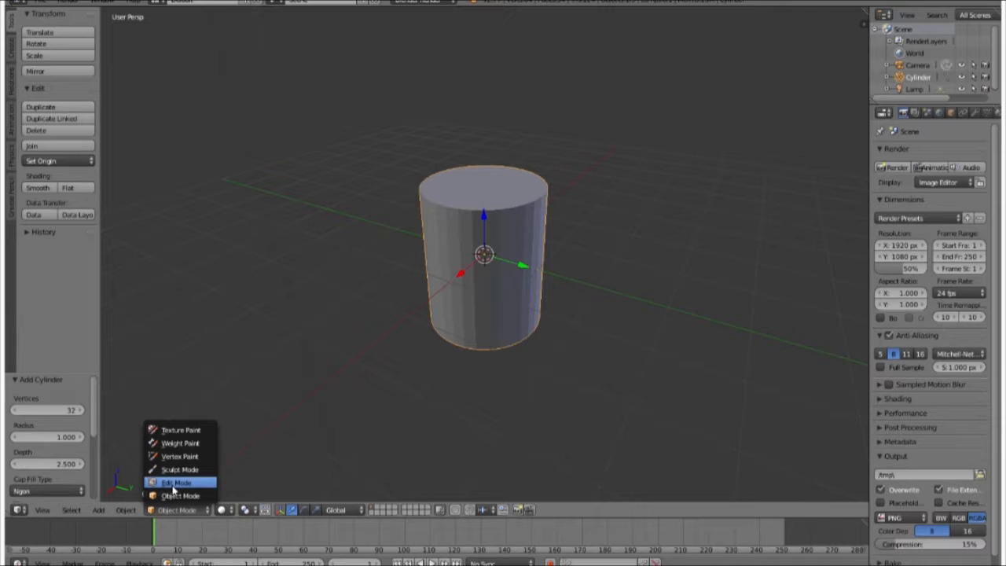
left_click(174, 484)
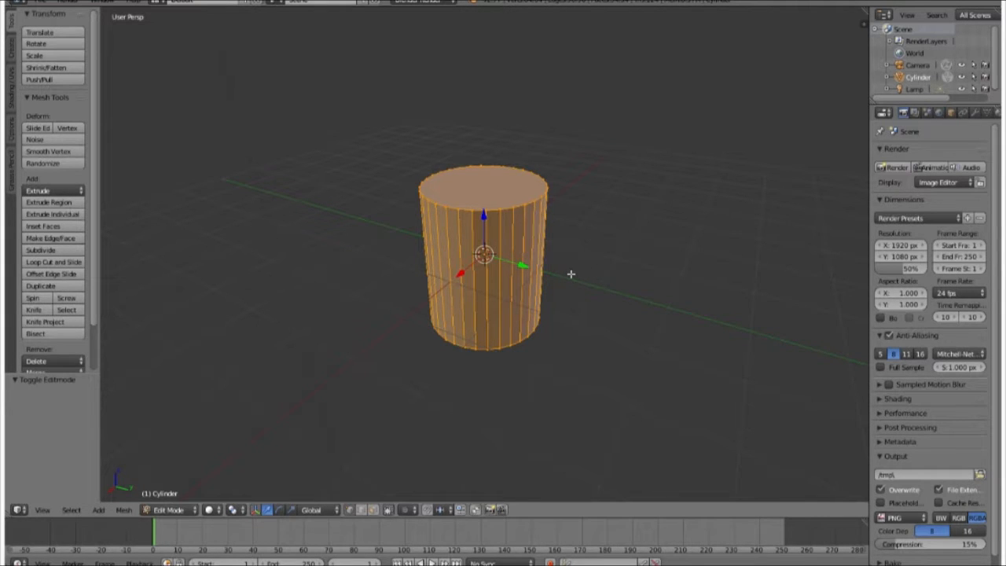
- Demonstrate deselecting and reselecting all of the cylinder's geometry, ending with everything selected
key("a")
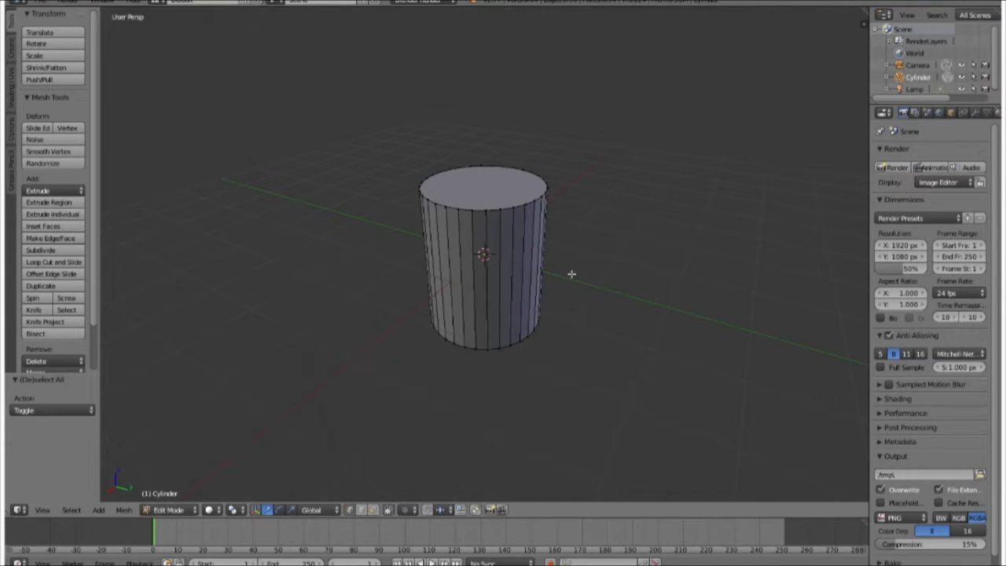
key("a")
key("a")
key("a")
key("a")
key("a")
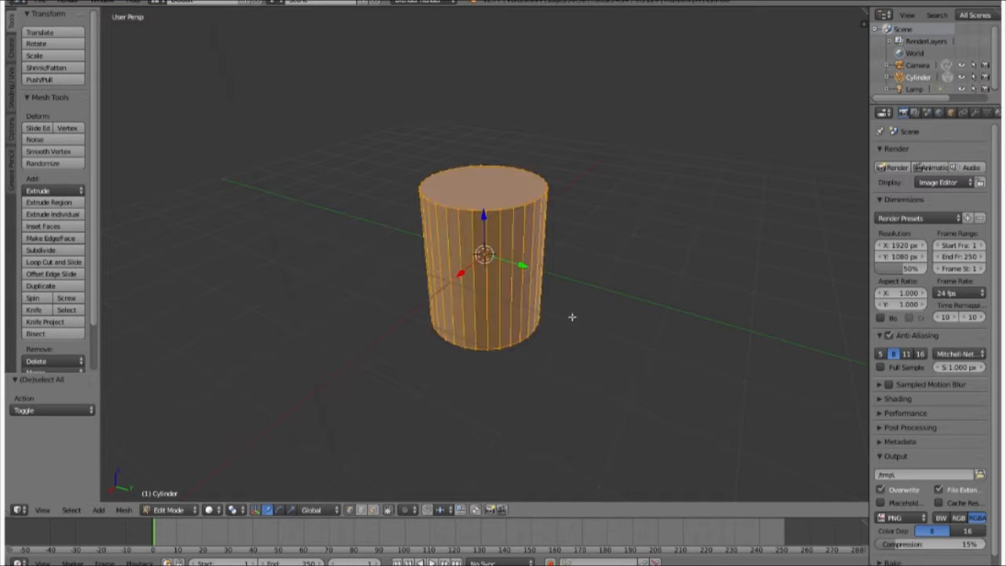
mouse_move(558, 342)
middle_mouse_down()
mouse_move(557, 315)
mouse_move(557, 324)
middle_mouse_up()
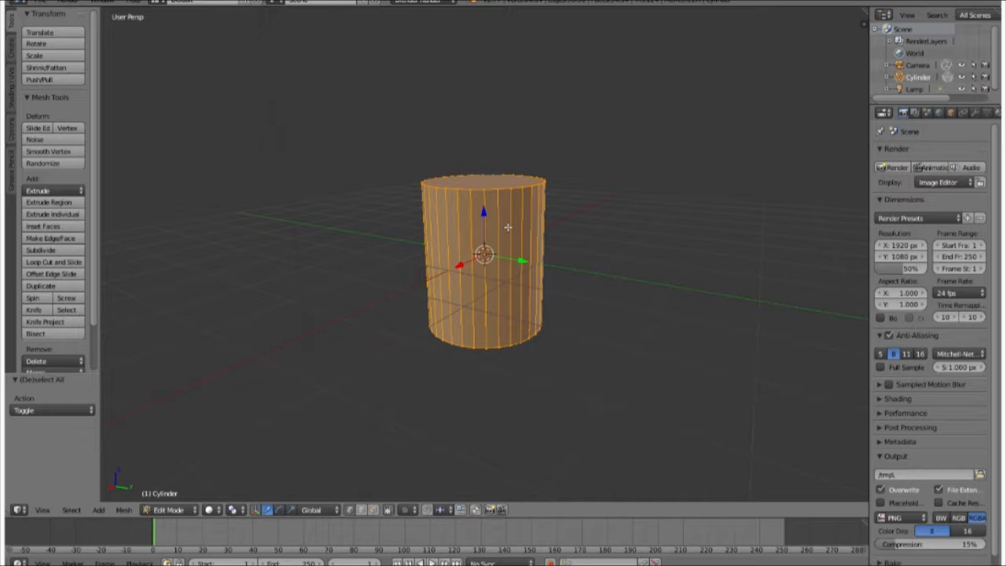
key("a")
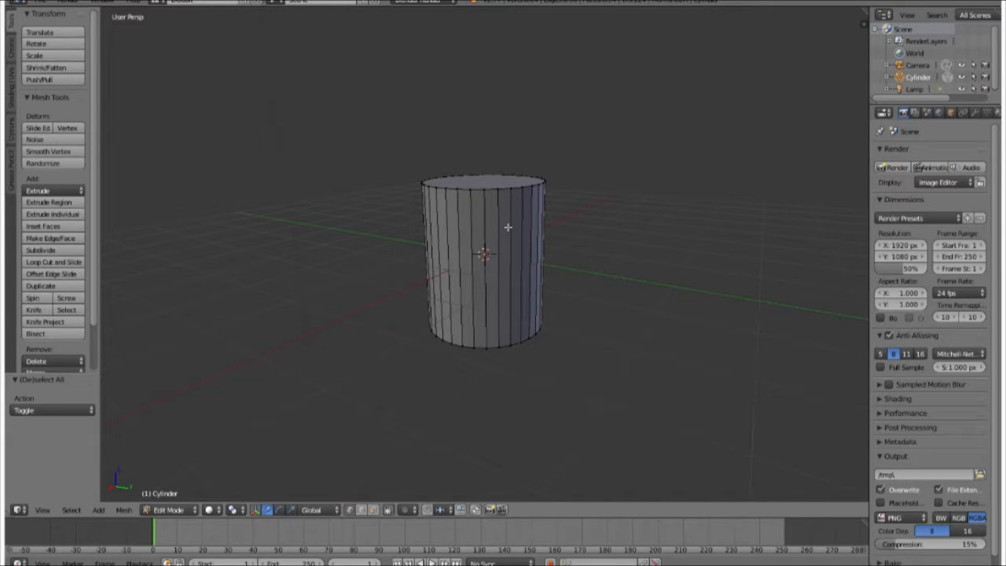
key("a")
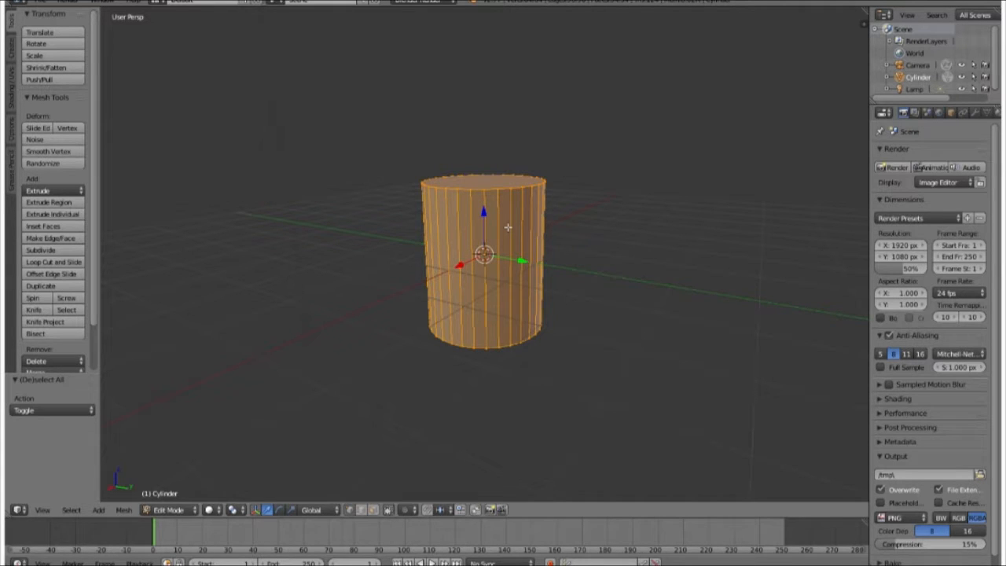
- Add six horizontal loop cuts around the cylinder's side with Loop Cut and Slide, shifting them slightly along the height
key("ctrl+r")
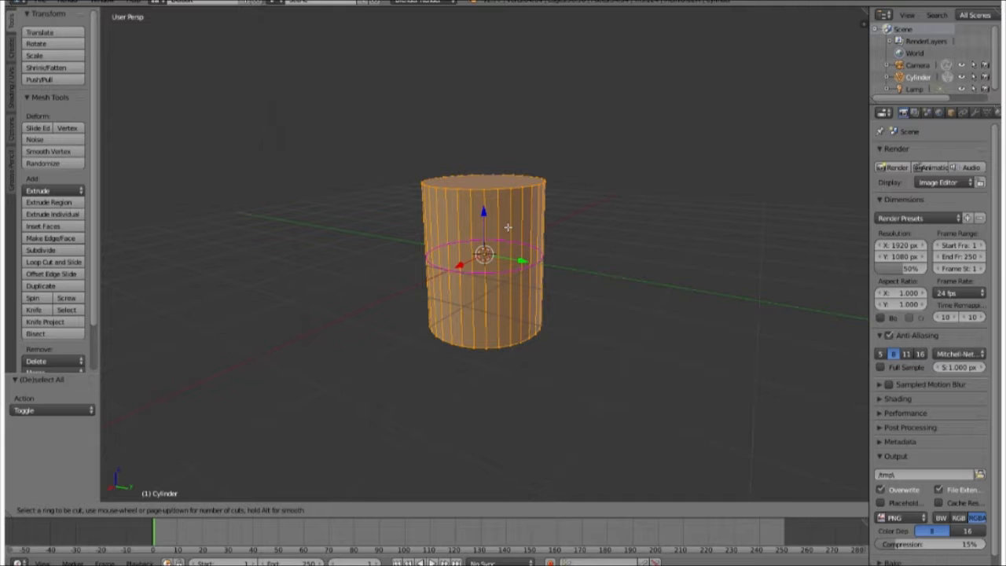
scroll(508, 227, "up", 1)
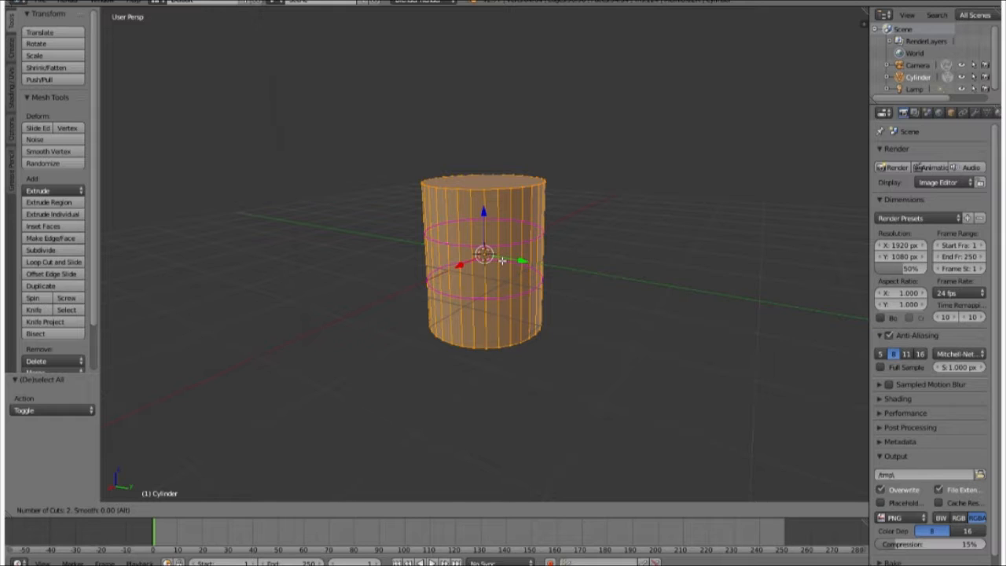
scroll(501, 260, "up", 1)
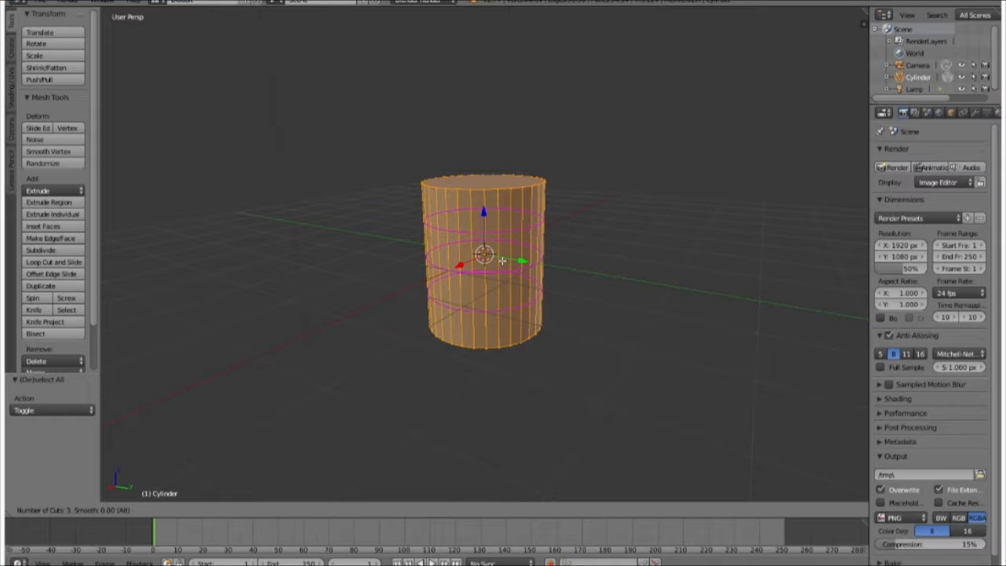
scroll(501, 260, "up", 1)
scroll(501, 260, "up", 1)
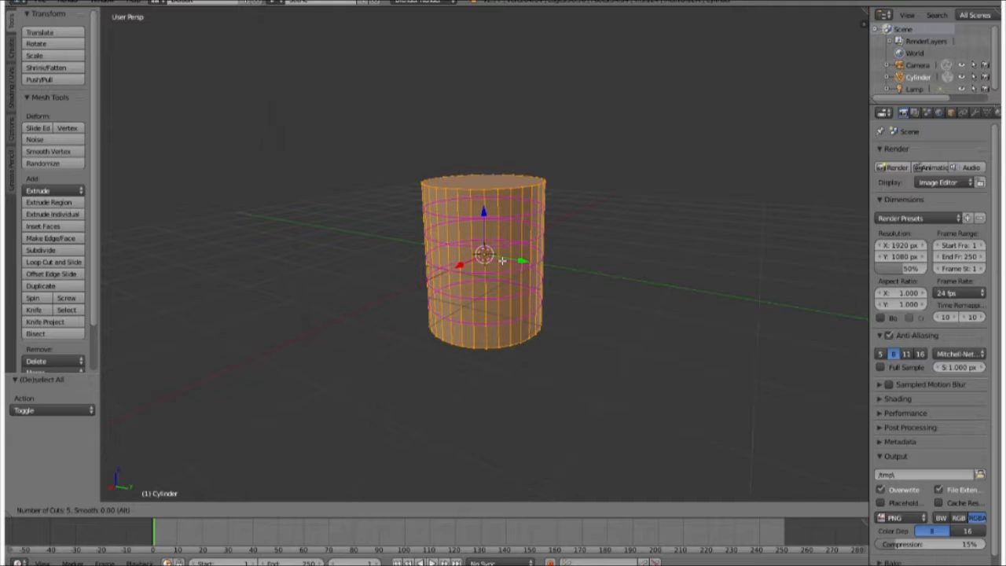
scroll(501, 260, "up", 1)
left_click(501, 261)
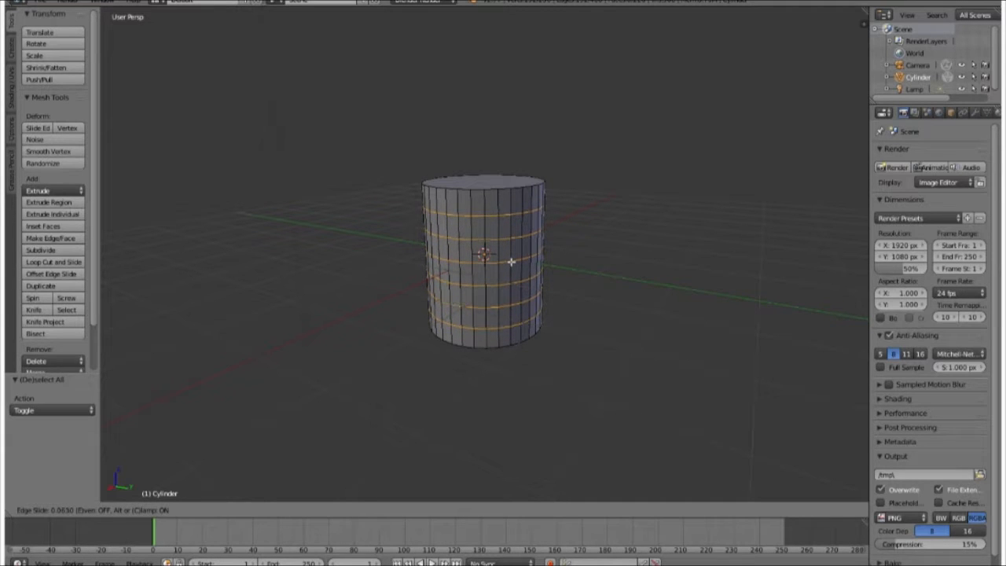
left_click(511, 262)
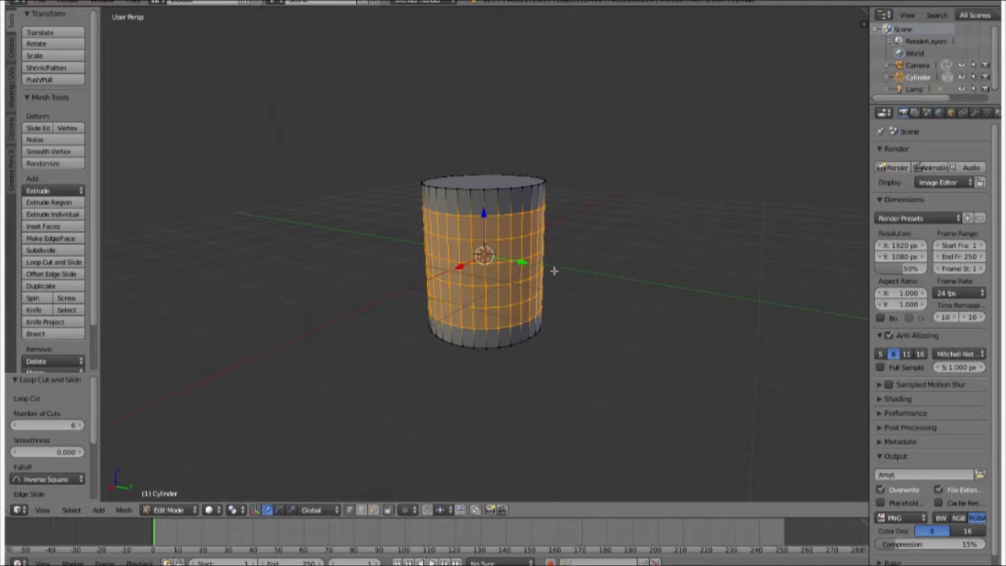
- Switch to edge selection mode and select single edges one after another along the second loop from the cylinder's top
left_click(362, 510)
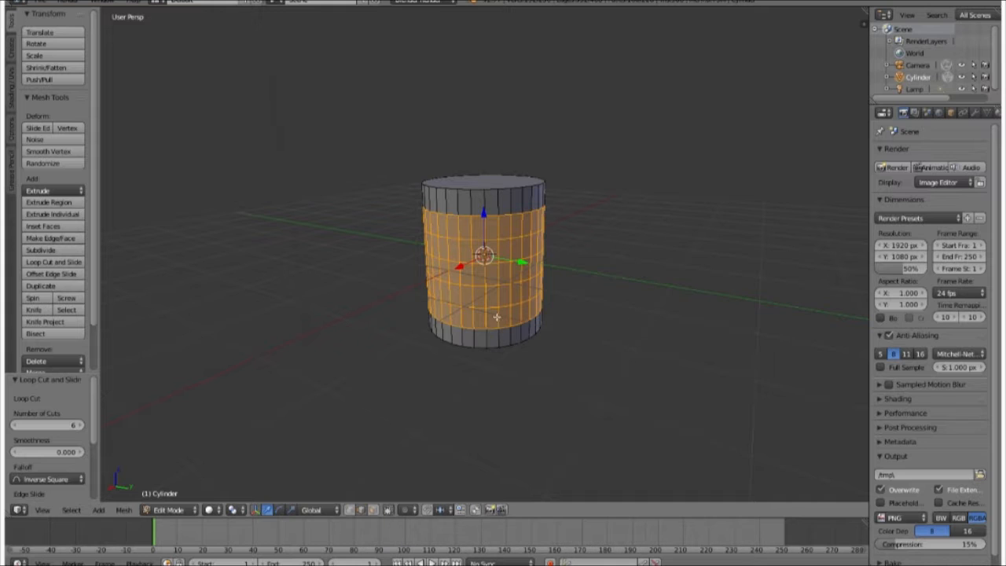
left_click(504, 239)
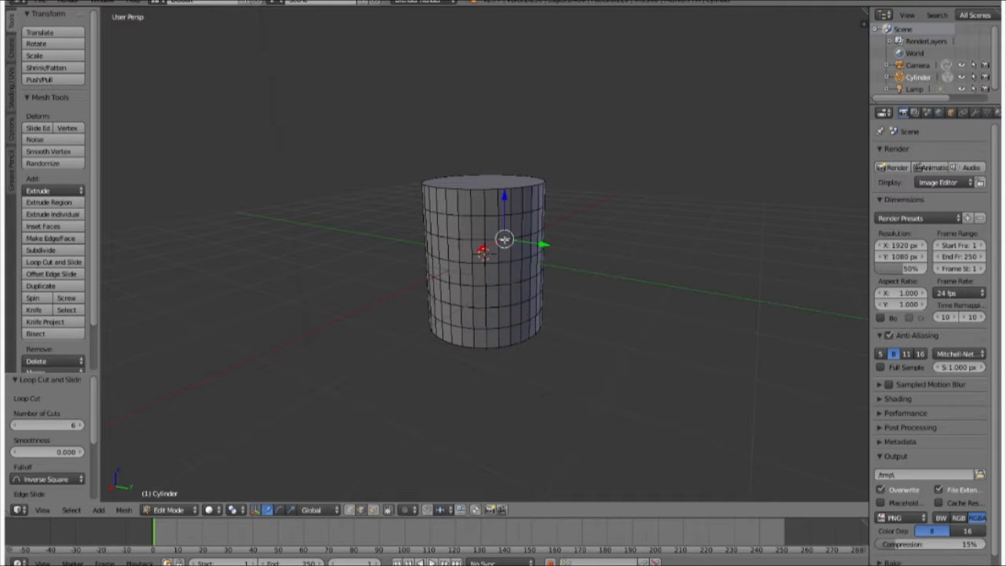
right_click(481, 241)
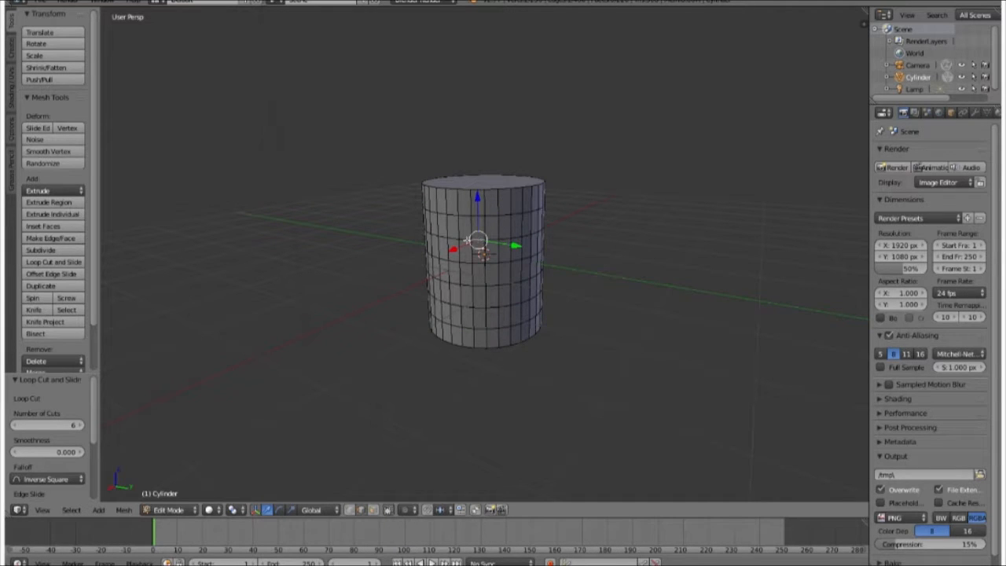
right_click(466, 239)
right_click(453, 239)
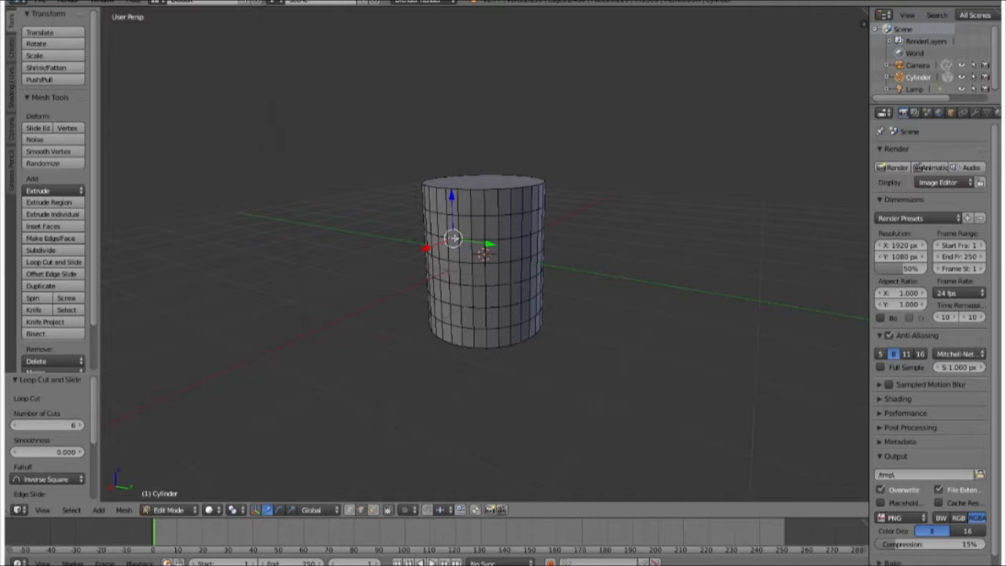
- Demonstrate shortest-path and whole-loop edge selection, alternating between the second and third loops from the top
right_click(517, 238, "alt")
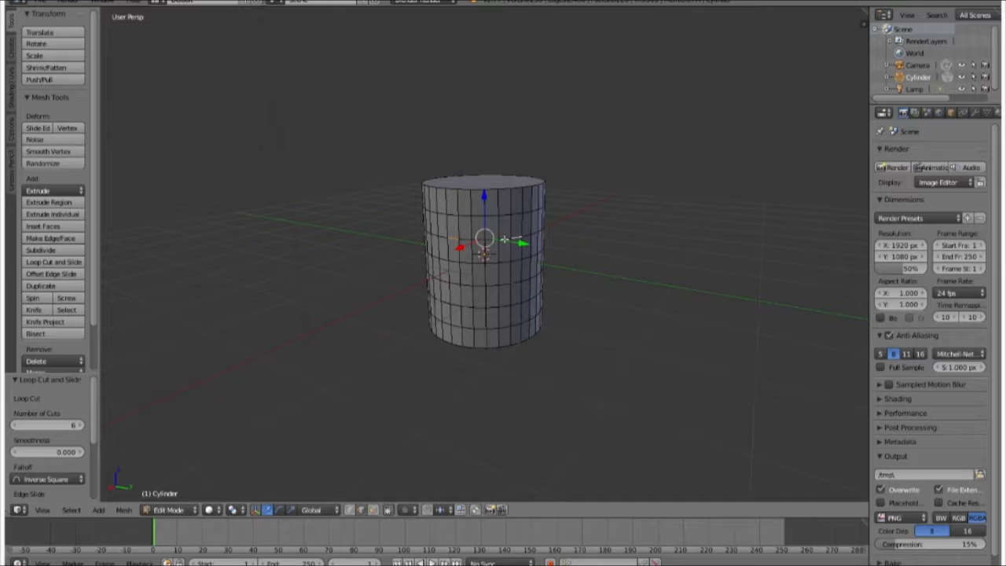
right_click(504, 239, "ctrl")
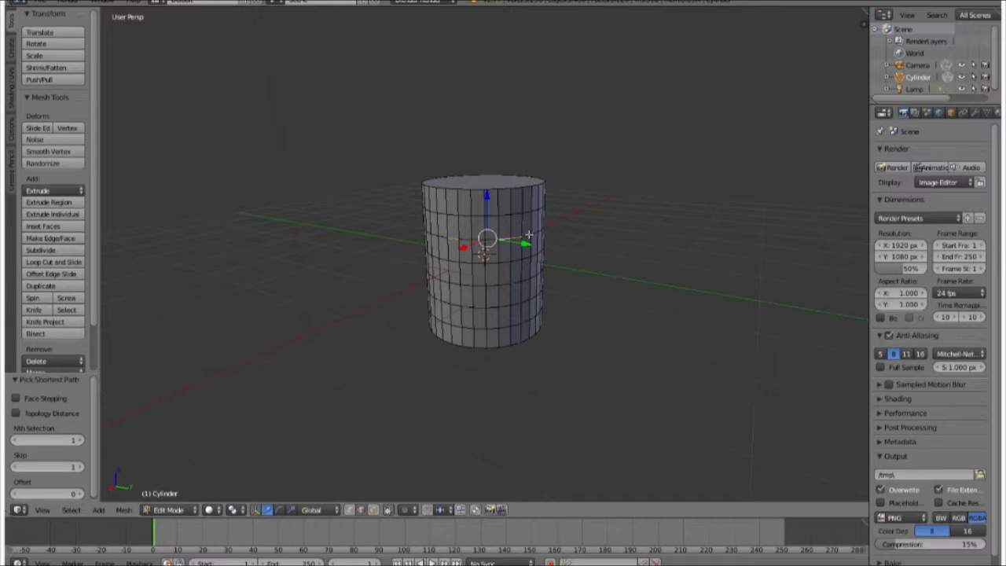
right_click(524, 236, "alt")
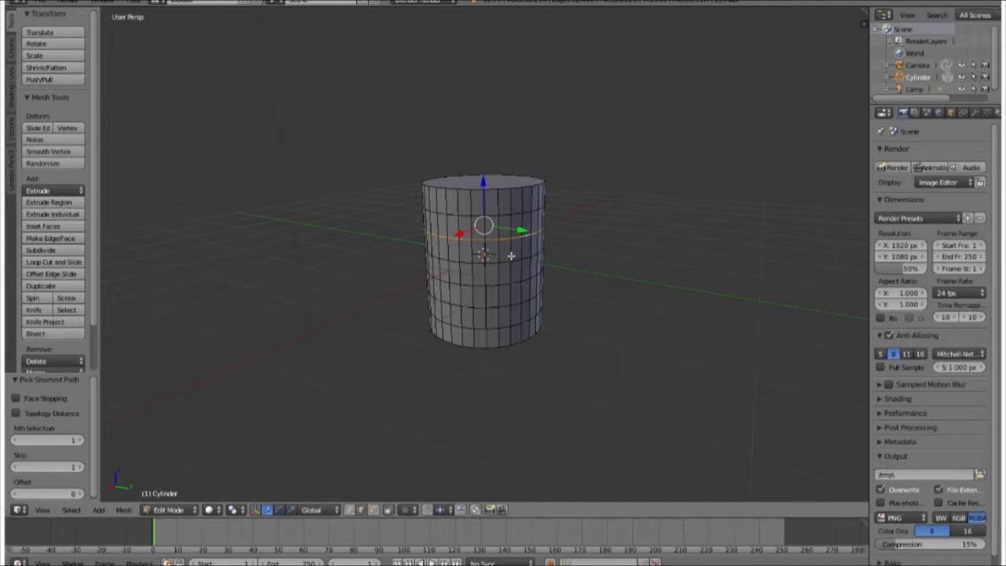
right_click(505, 262, "alt")
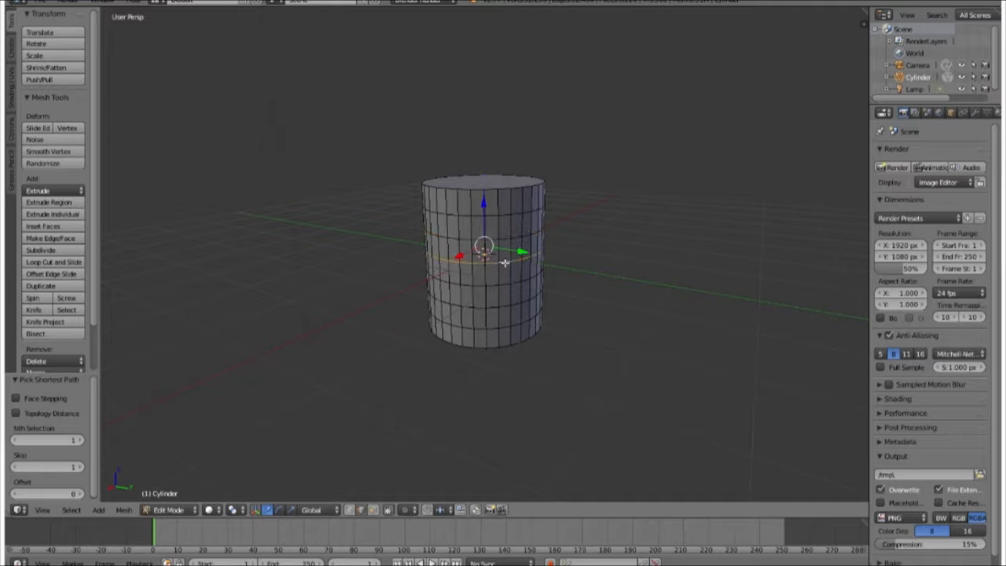
right_click(503, 239, "alt")
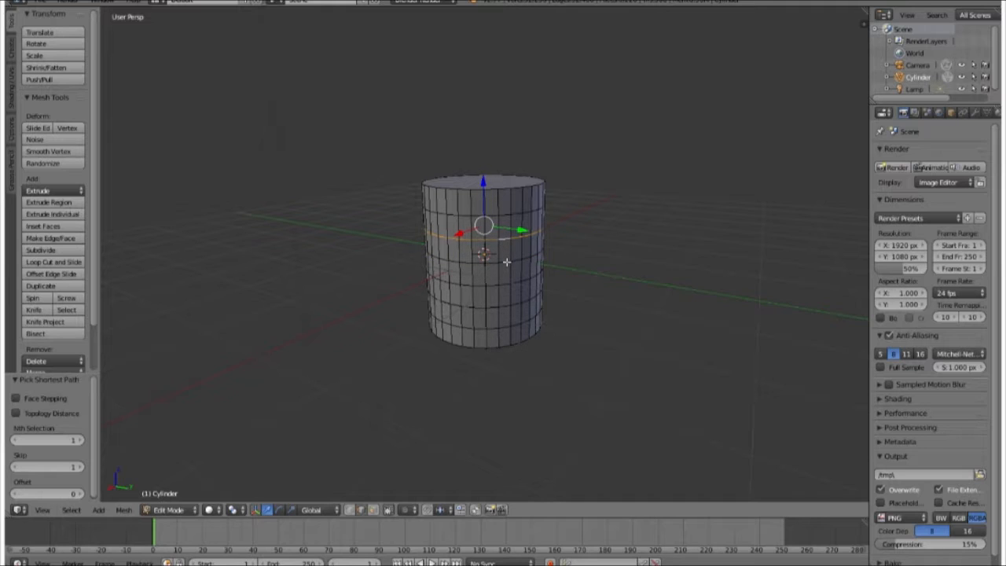
- Select the second and third edge loops from the top together and move them up about 0.259 along Z
right_click(507, 262, "alt")
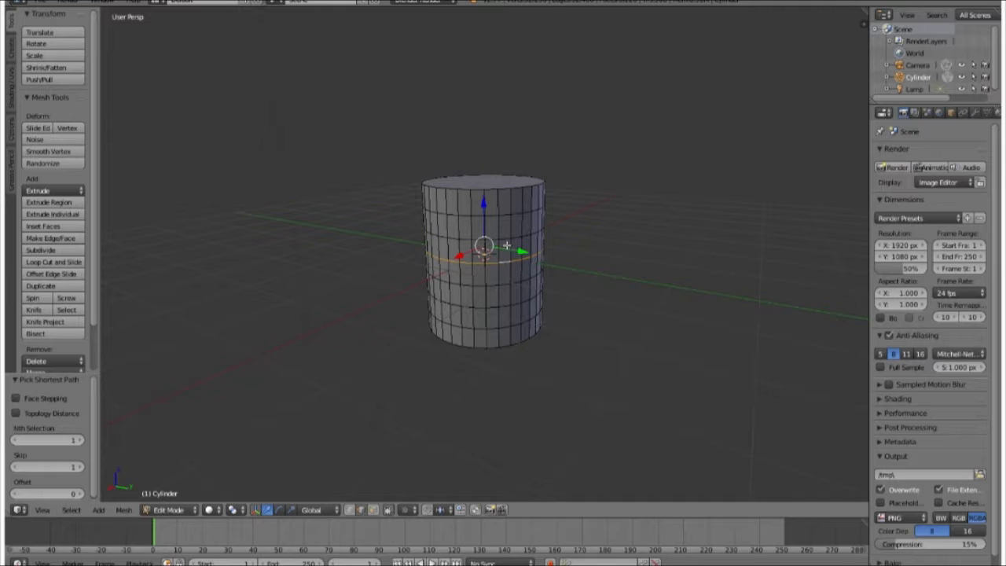
right_click(504, 238, "alt+shift")
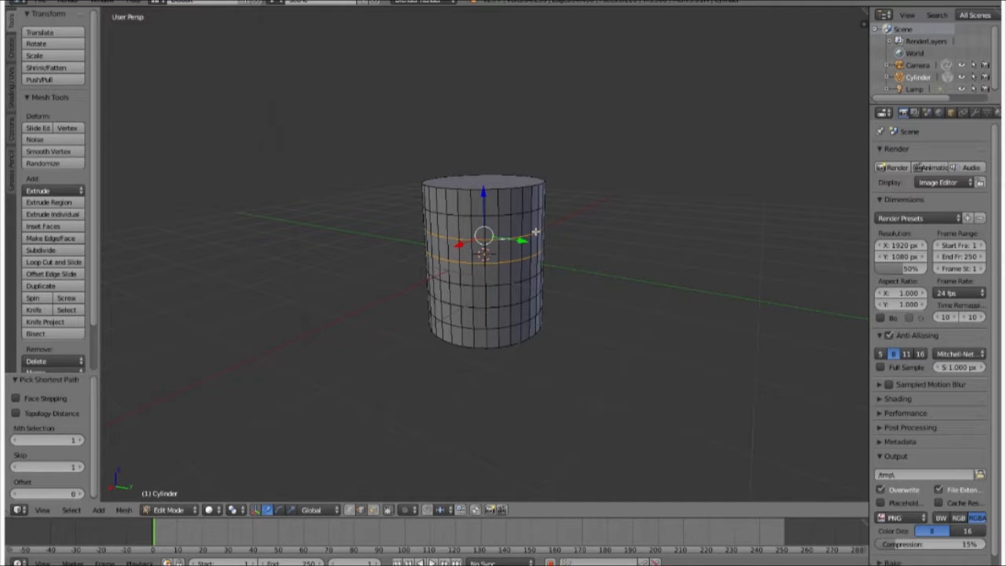
key("g")
key("z")
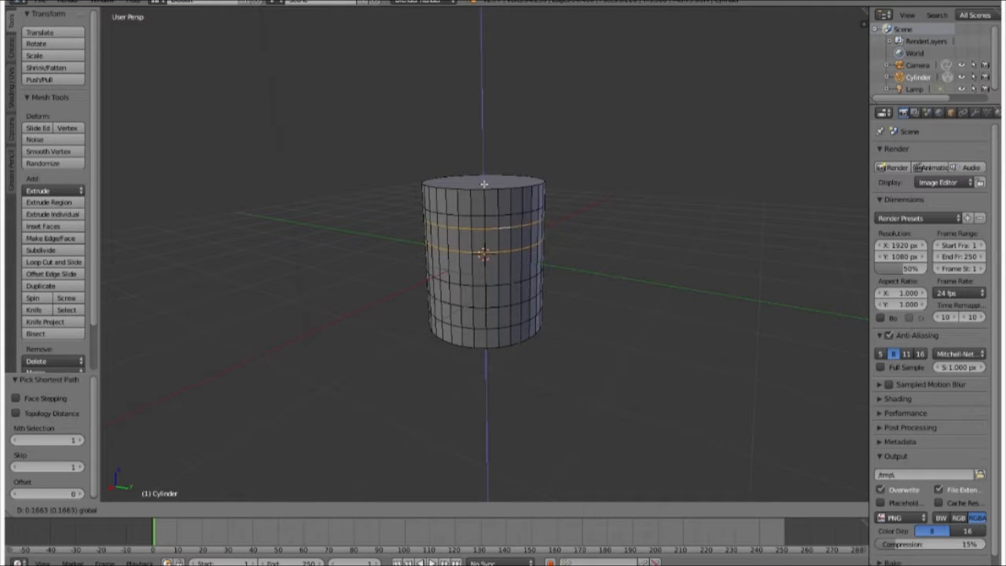
left_click(484, 179)
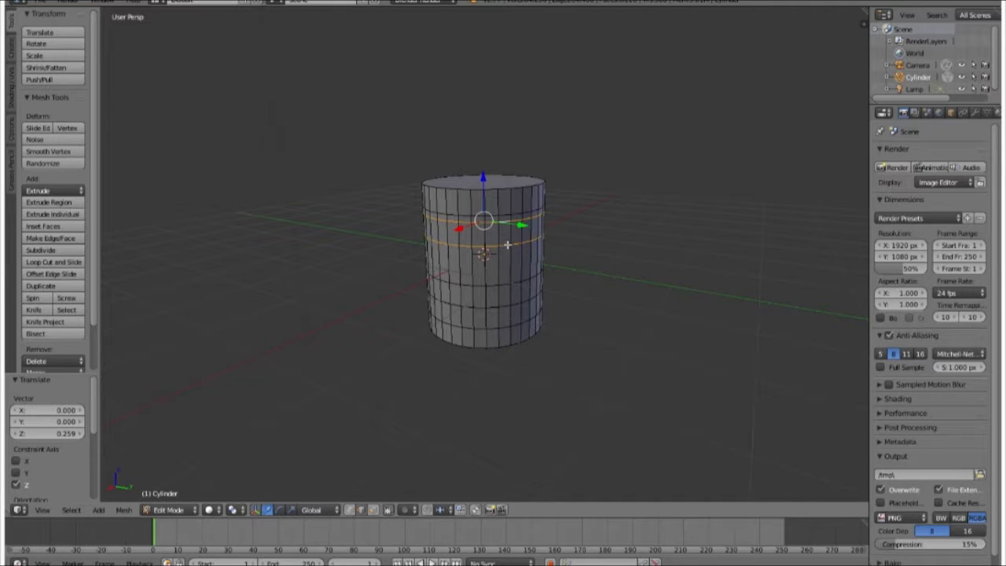
- Move only the third edge loop from the top up about 0.247 along Z, close beneath the upper two loops
right_click(507, 245, "alt")
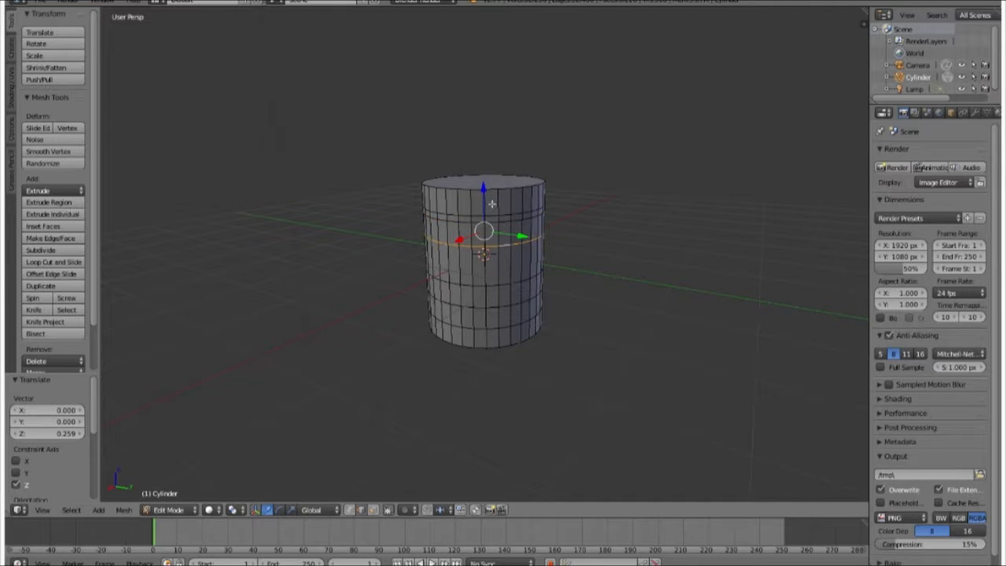
key("g")
key("z")
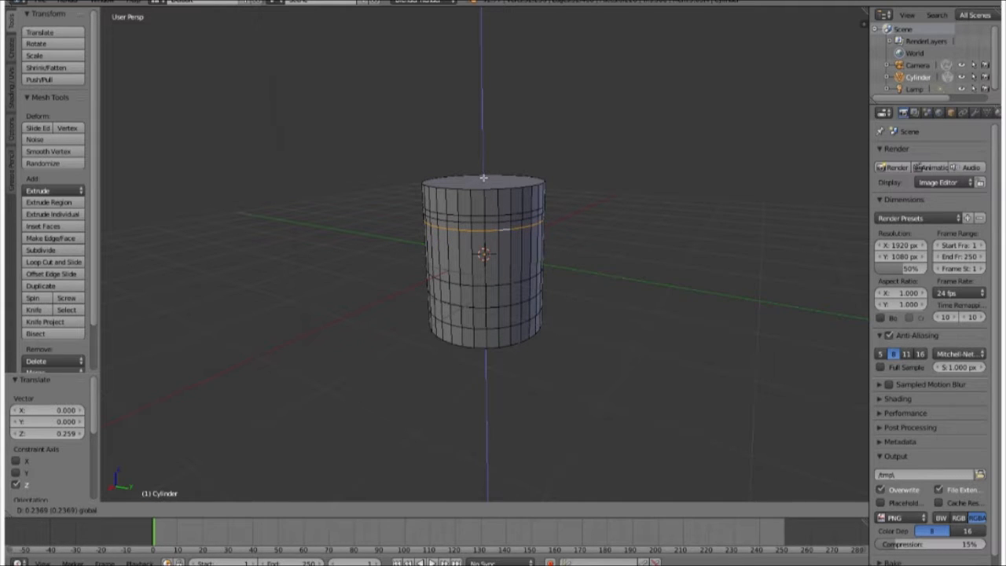
left_click(482, 178)
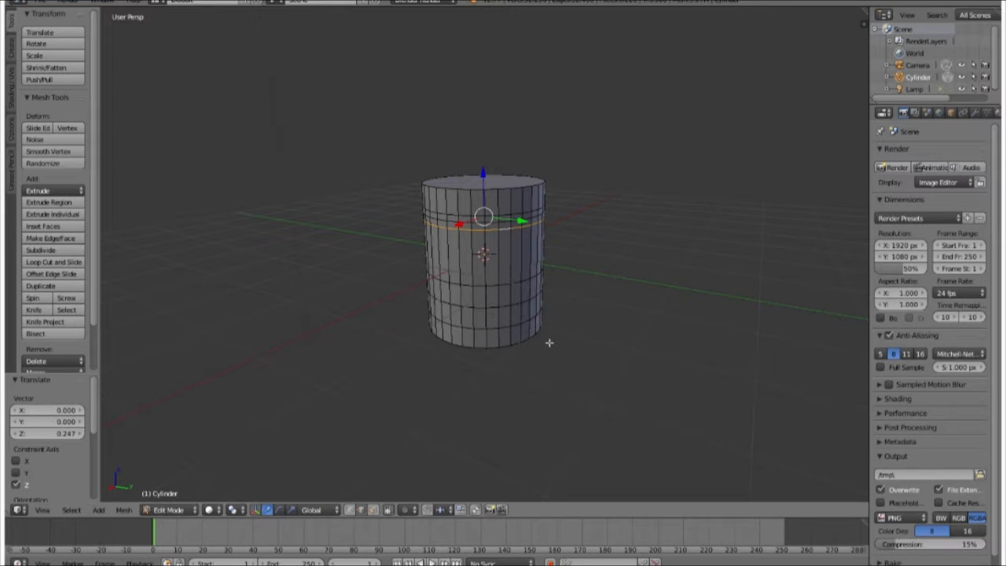
- Select the fourth and fifth edge loops from the top and move them down about 0.291 along Z
right_click(504, 306, "alt")
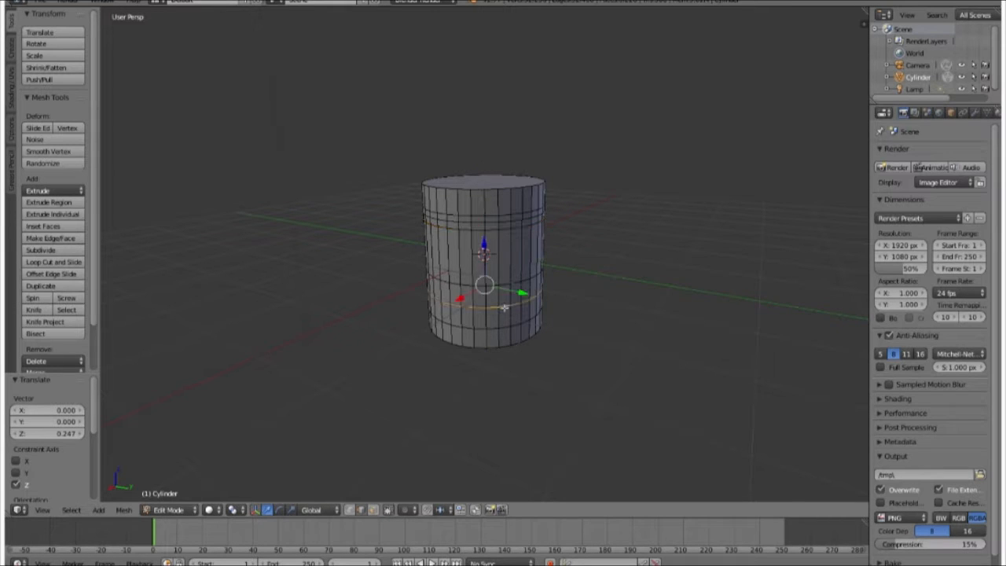
right_click(506, 285, "alt+shift")
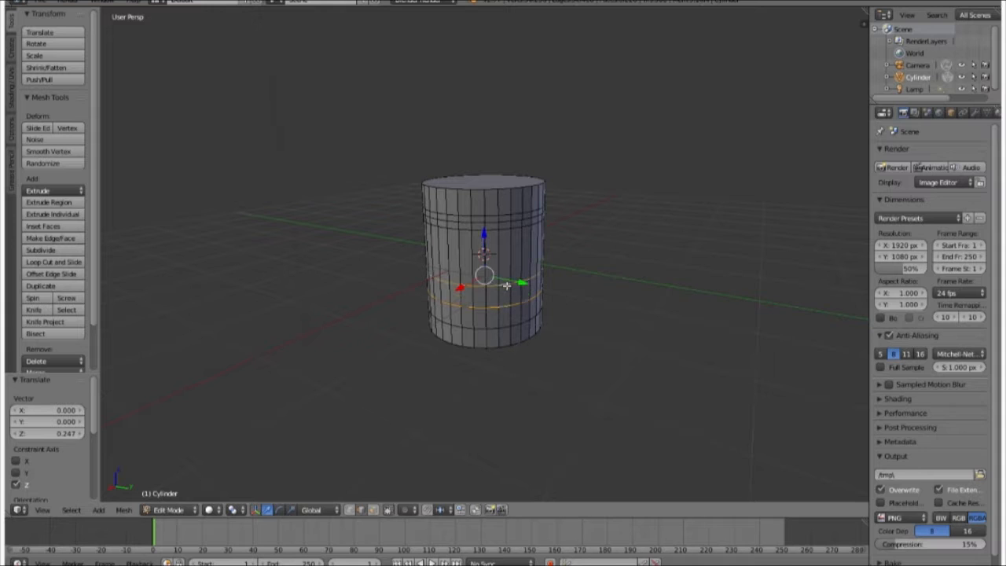
key("g")
key("z")
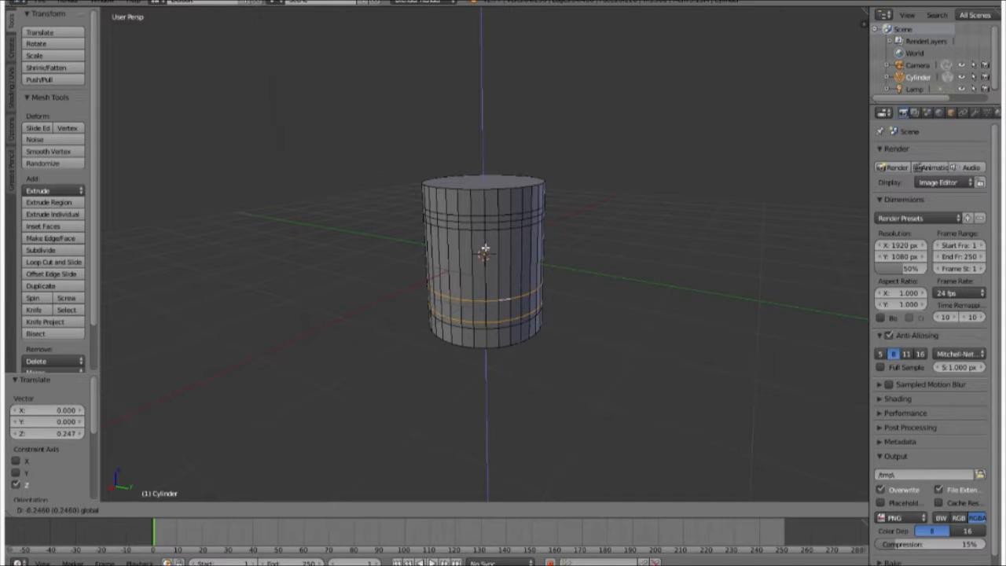
left_click(521, 277)
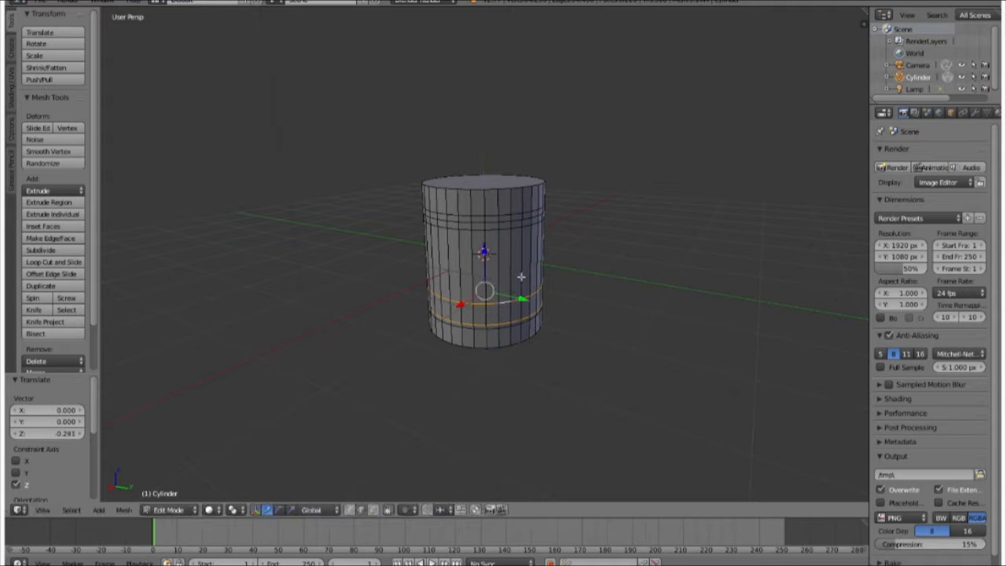
- Fine-tune the two selected lower loops by raising them about 0.022 along Z
scroll(537, 410, "up", 2)
middle_click_drag(536, 420, 532, 399)
key("g")
key("z")
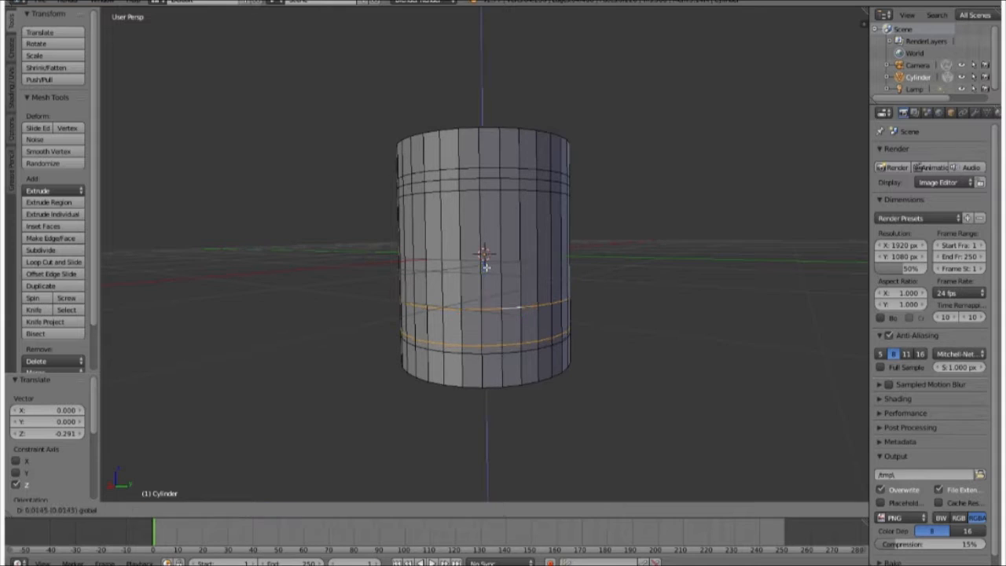
left_click(486, 266)
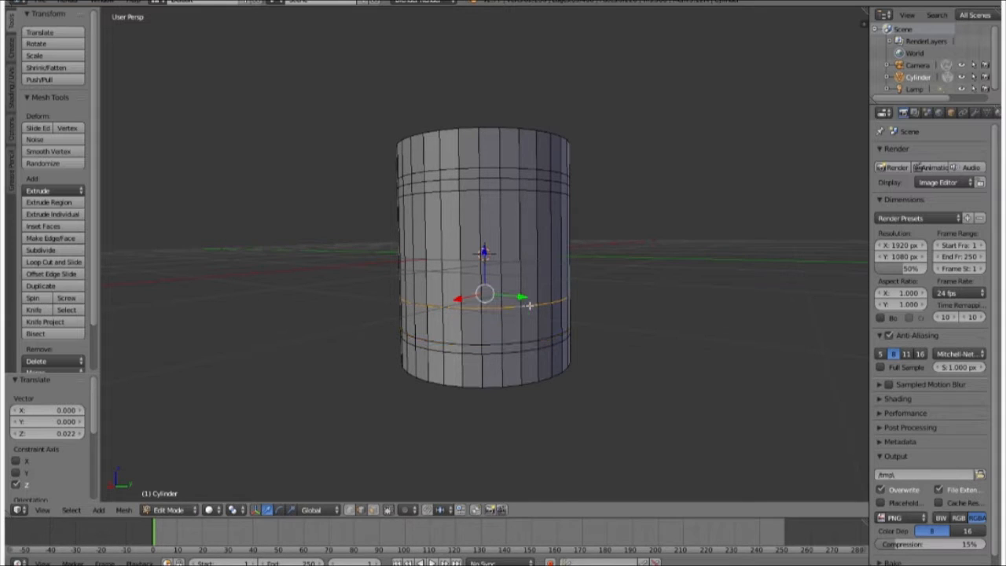
- Move only the fourth edge loop from the top down about 0.290 along Z, close above the two lowest loops
key("g")
key("z")
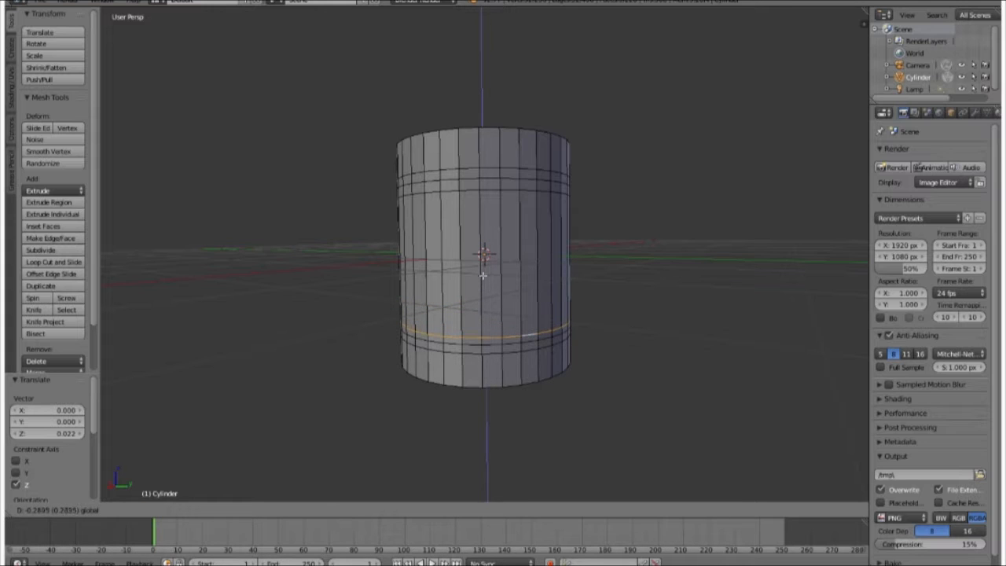
left_click(483, 277)
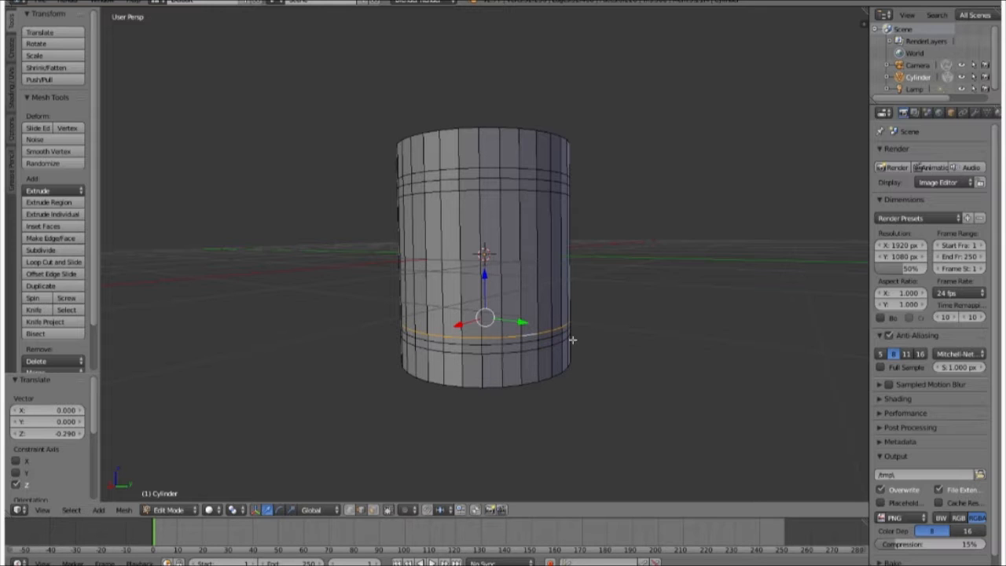
- Select the middle loop of both the upper and lower three-loop groups and scale them by about 1.026 to form ridges
middle_click_drag(581, 265, 626, 319)
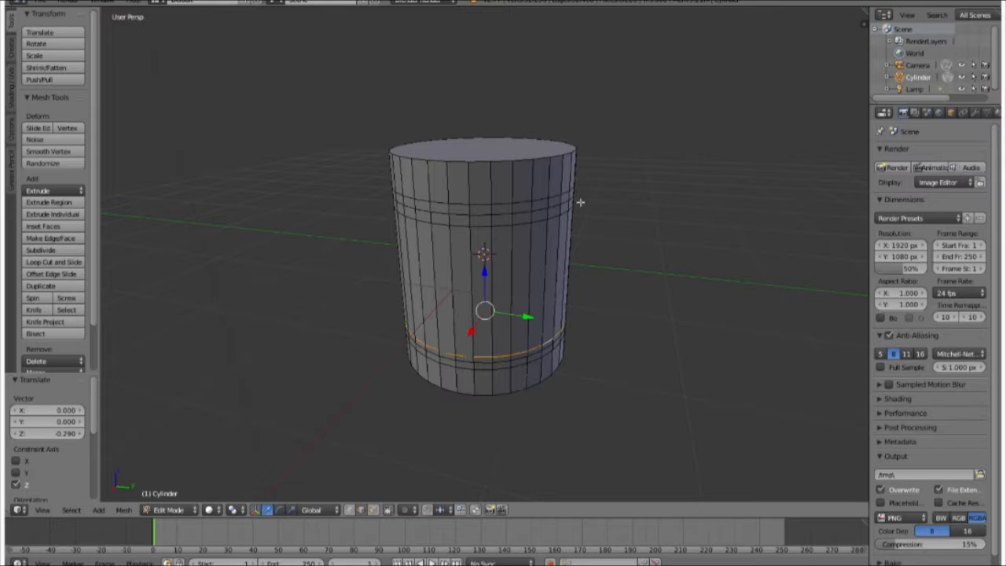
right_click(542, 210, "alt")
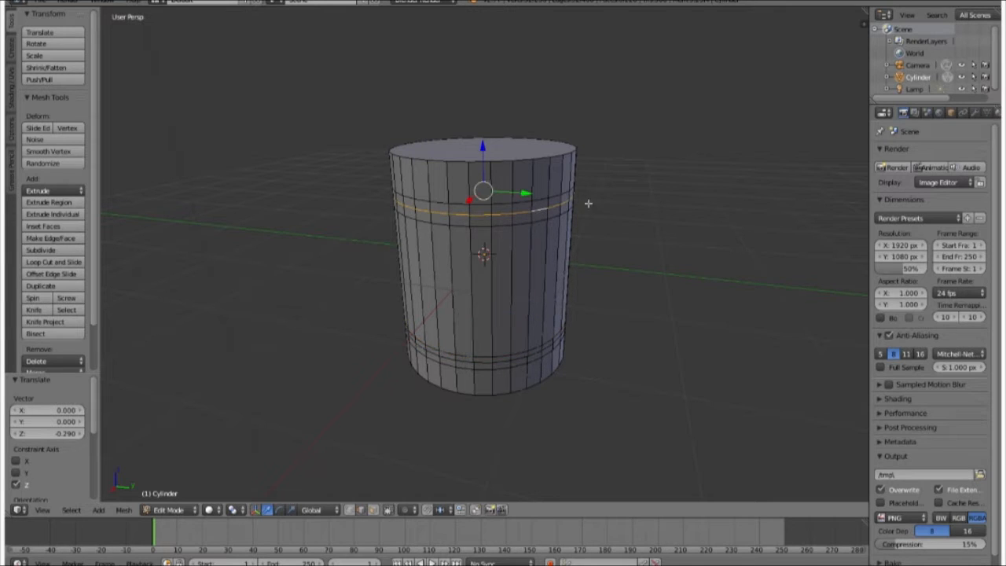
middle_click_drag(526, 324, 531, 304)
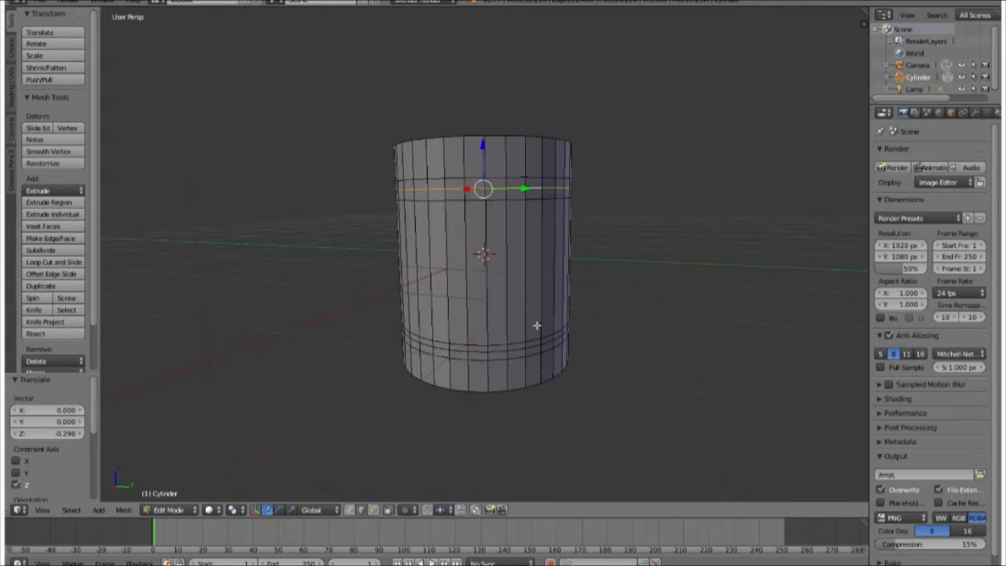
right_click(533, 346, "alt+shift")
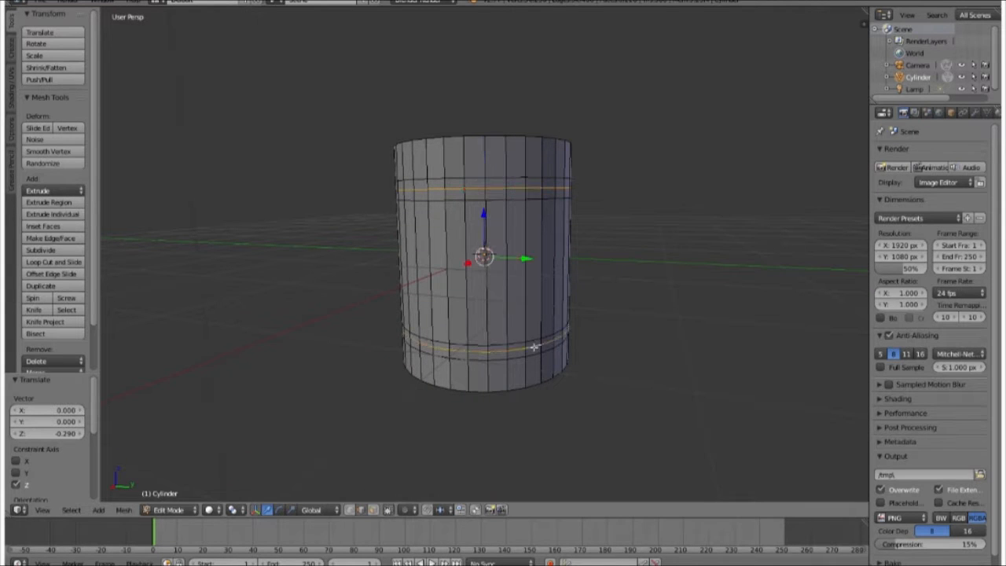
middle_click_drag(539, 360, 553, 376)
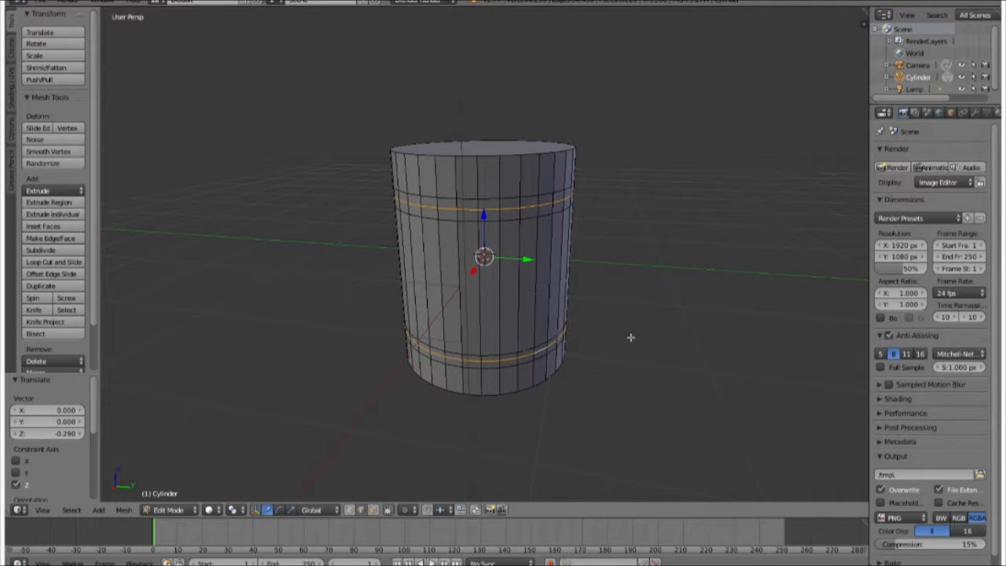
key("s")
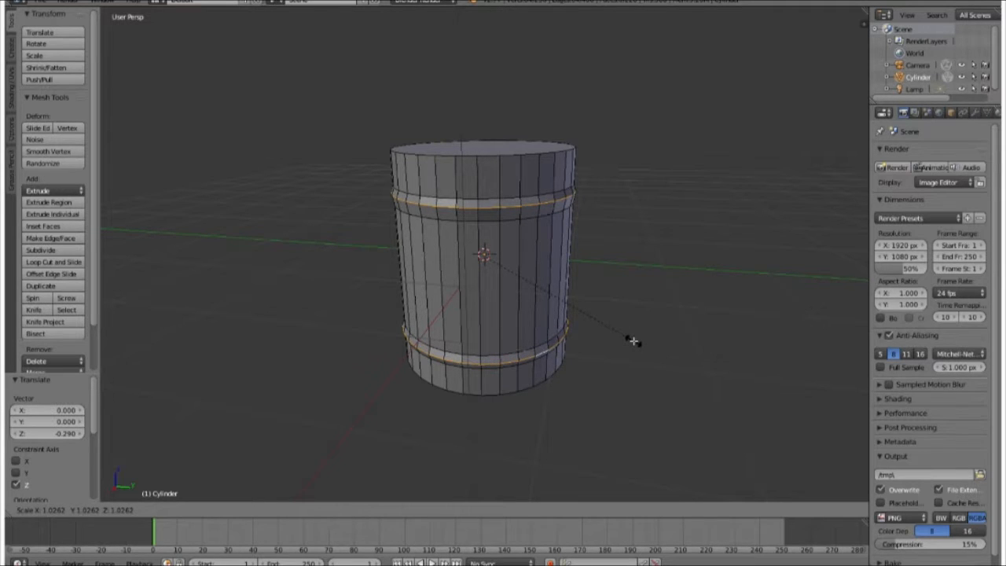
left_click(634, 341)
- Select the upper ridge's middle edge loop and lower it about 0.021 along Z
middle_click_drag(634, 342, 562, 314)
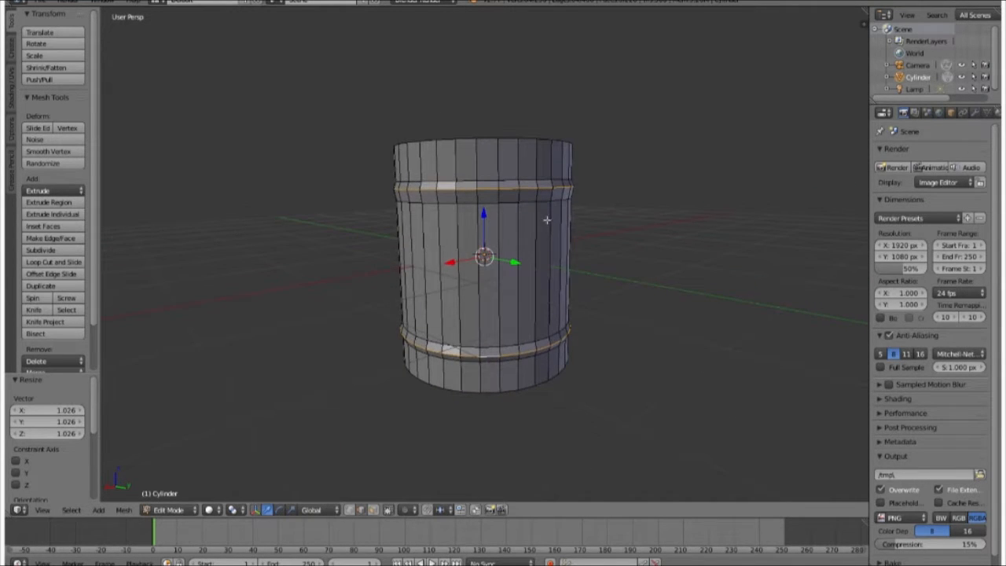
right_click(512, 189, "alt")
left_click_drag(483, 145, 482, 147)
- Switch to face selection mode, select the cylinder's top face and extrude it in place with zero offset
middle_click_drag(617, 400, 700, 310)
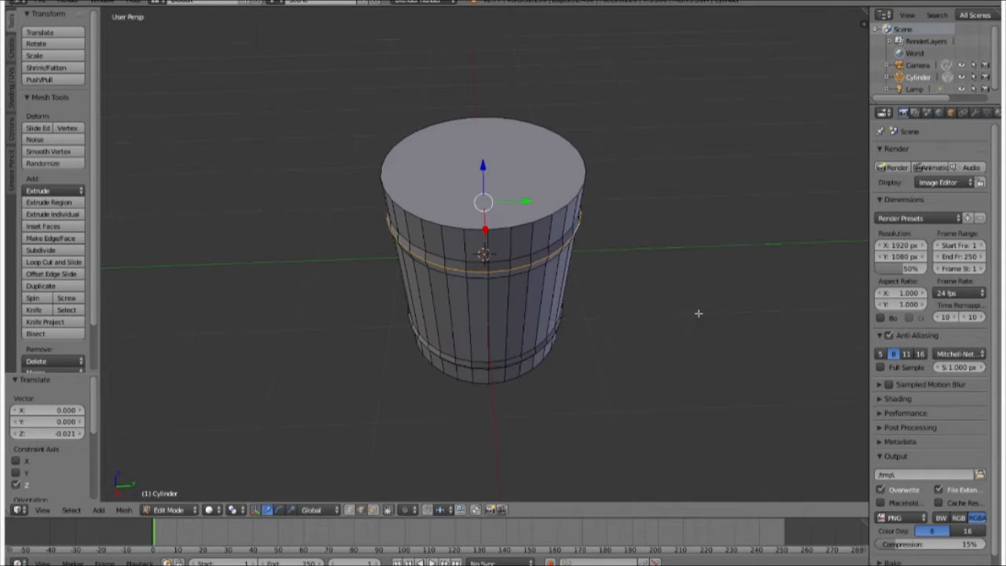
left_click(373, 510)
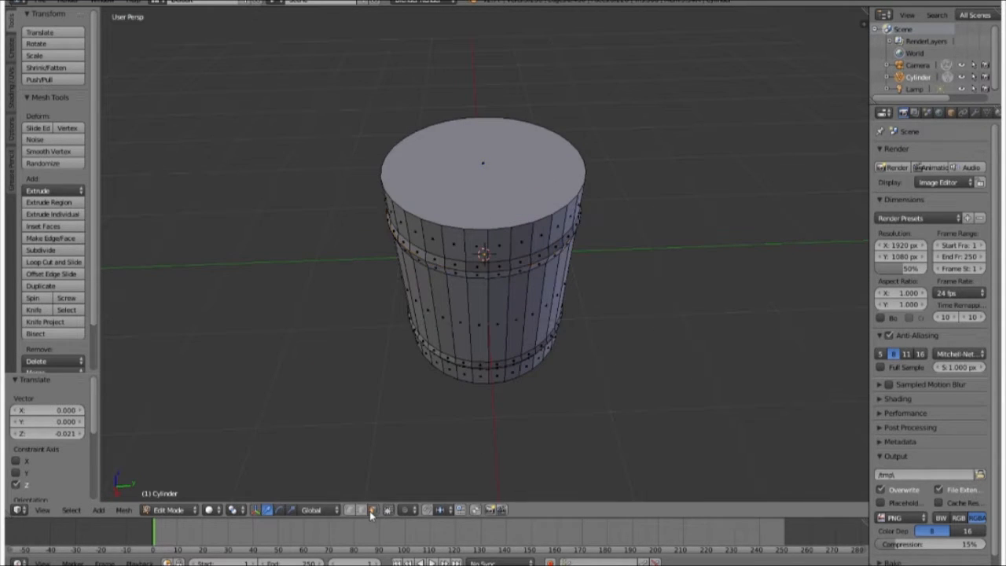
right_click(483, 151)
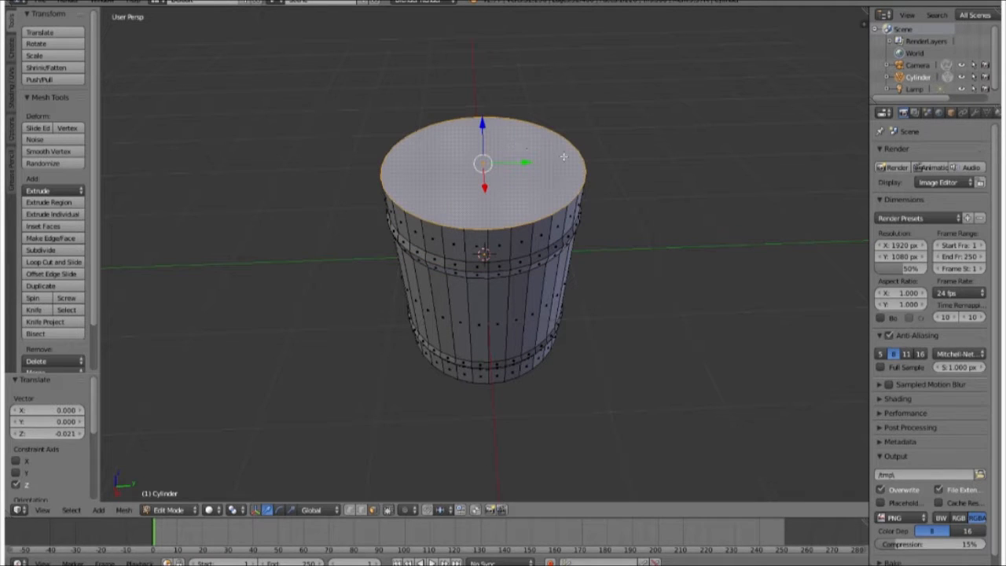
key("e")
right_click(680, 149)
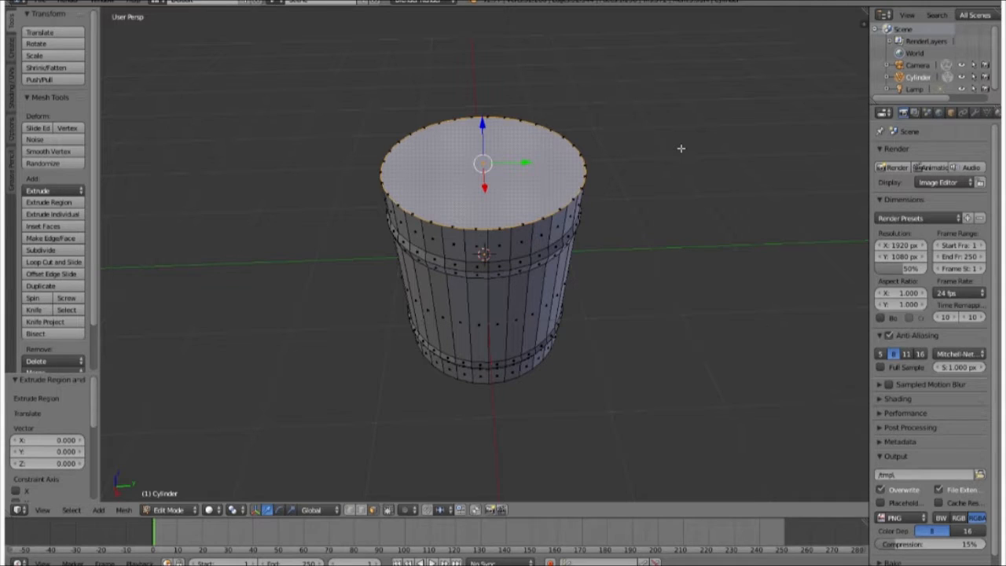
- Scale the extruded top face to about 0.958 and extrude it down about 0.041 along Z for a recessed rim
key("s")
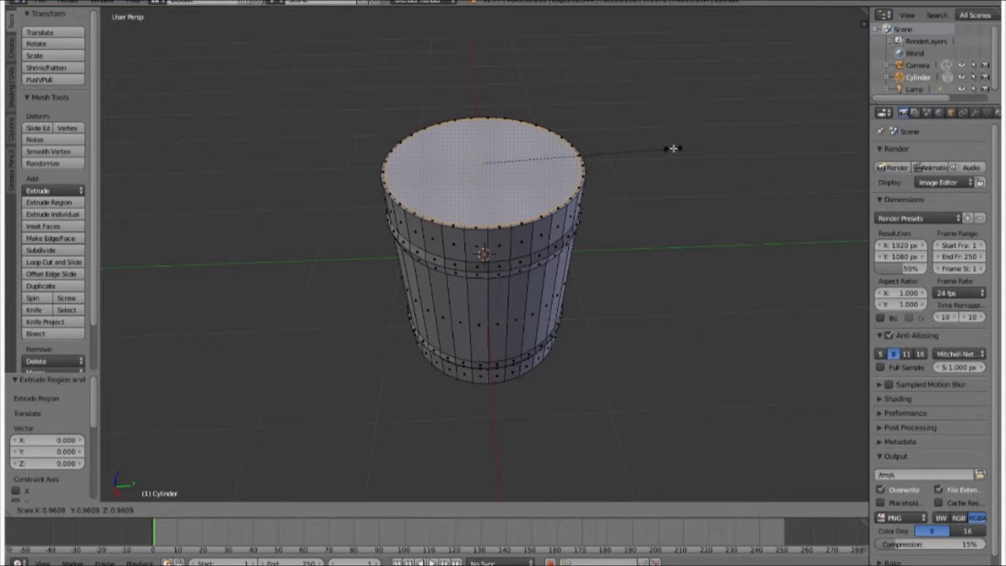
left_click(672, 148)
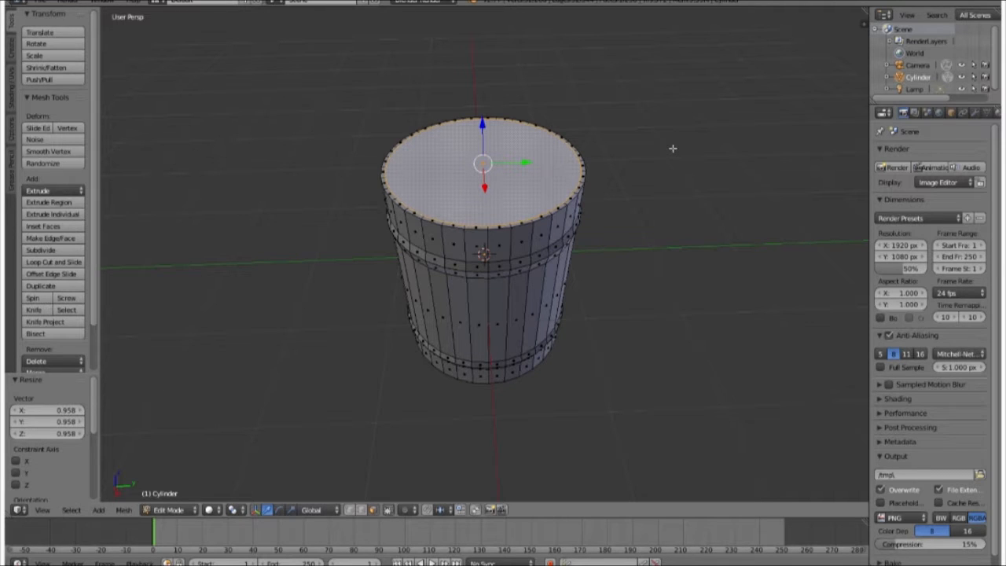
key("e")
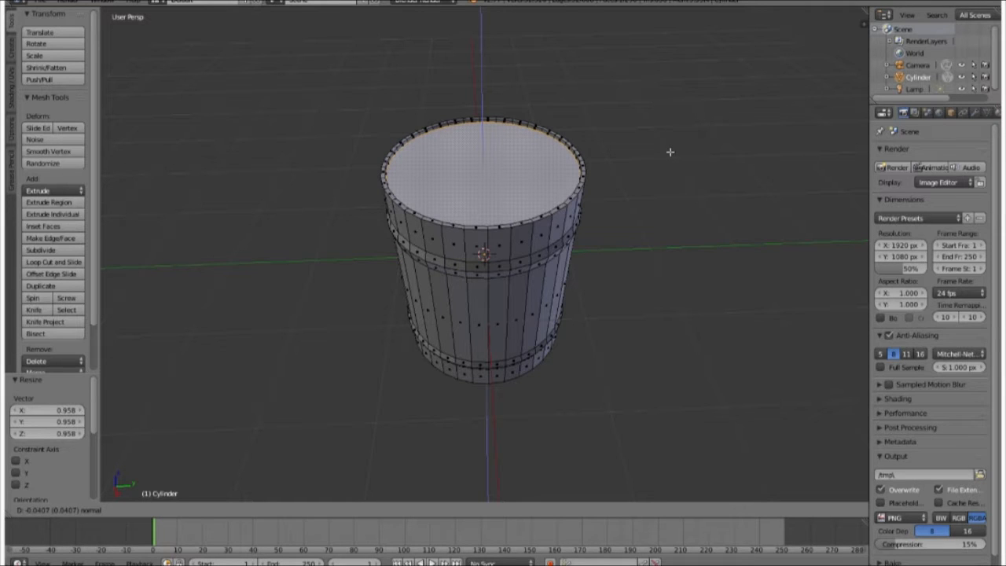
left_click(670, 152)
middle_click_drag(610, 319, 655, 339)
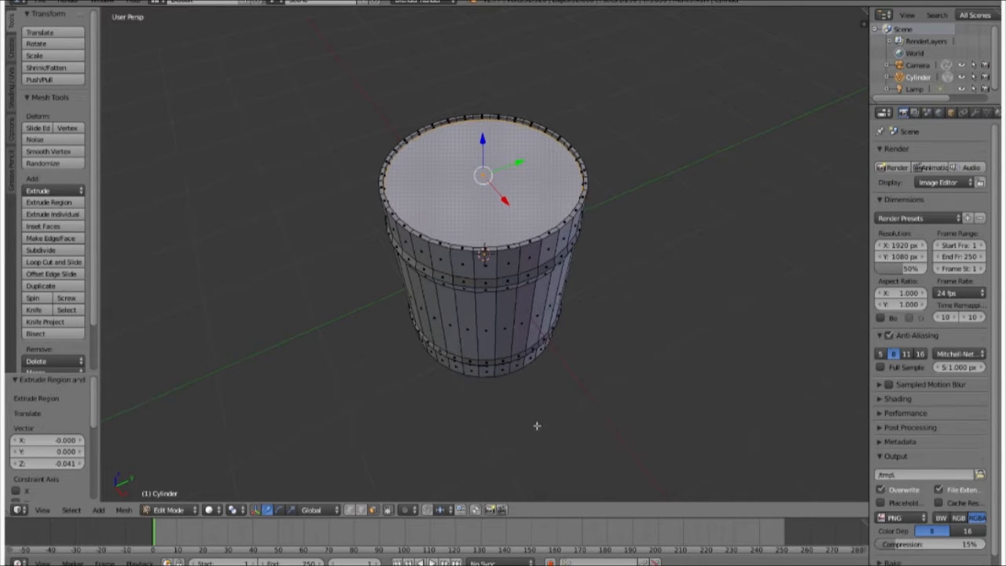
middle_click_drag(539, 424, 485, 388)
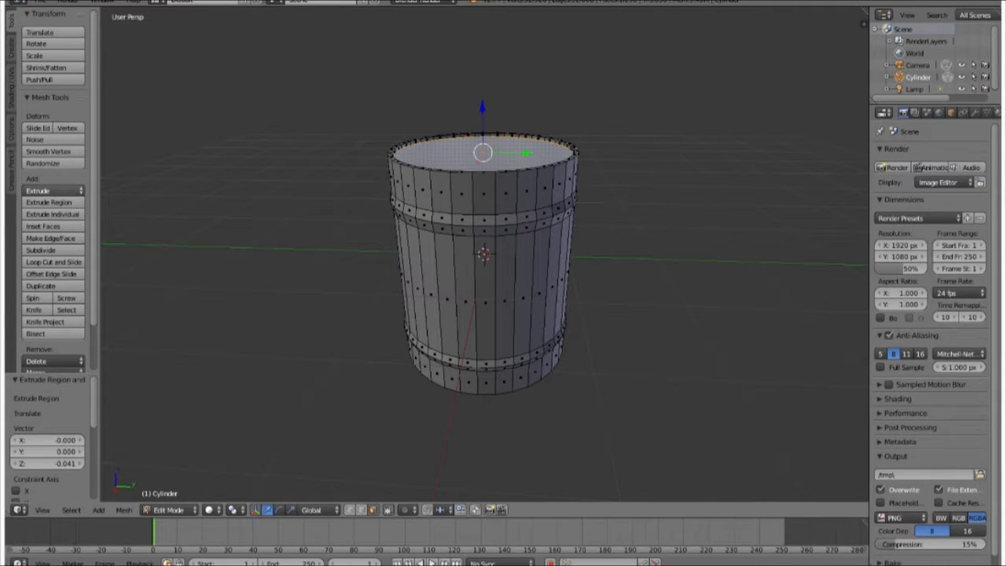
- Bring up the rendered reference image, move its window off the viewport and widen the tool shelf slightly
key("alt+Tab")
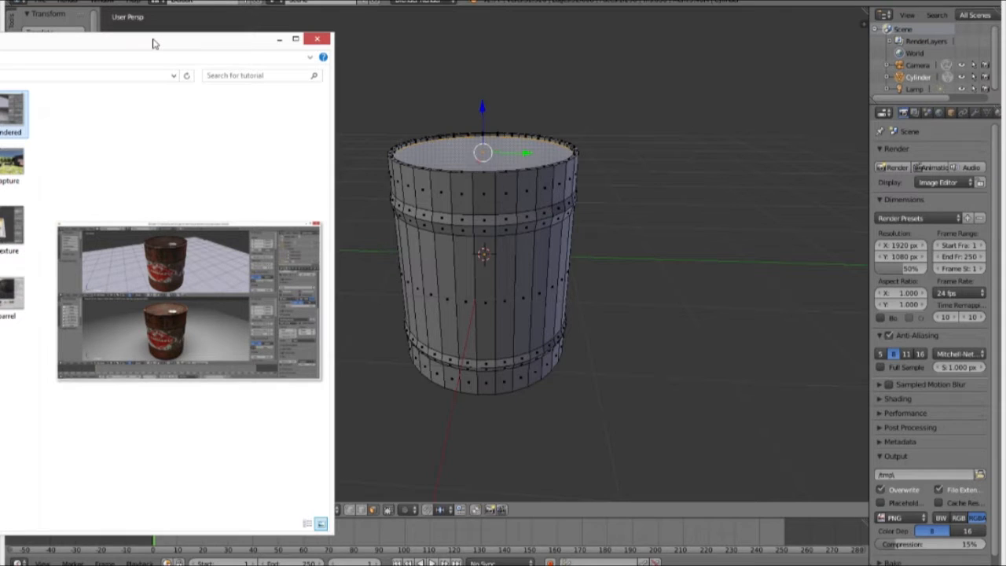
left_click_drag(154, 43, 0, 28)
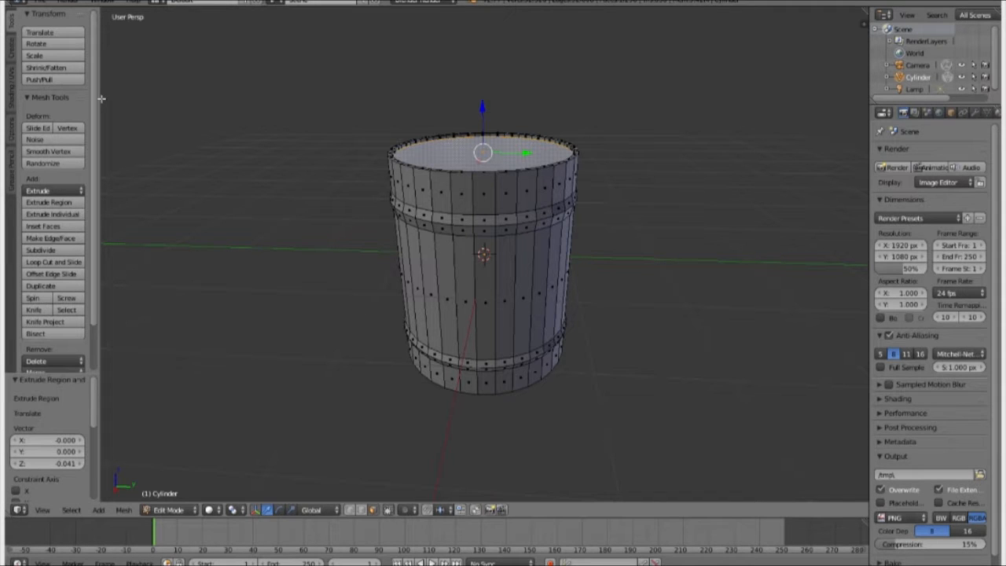
mouse_move(99, 98)
left_mouse_down()
mouse_move(174, 99)
mouse_move(116, 99)
left_mouse_up()
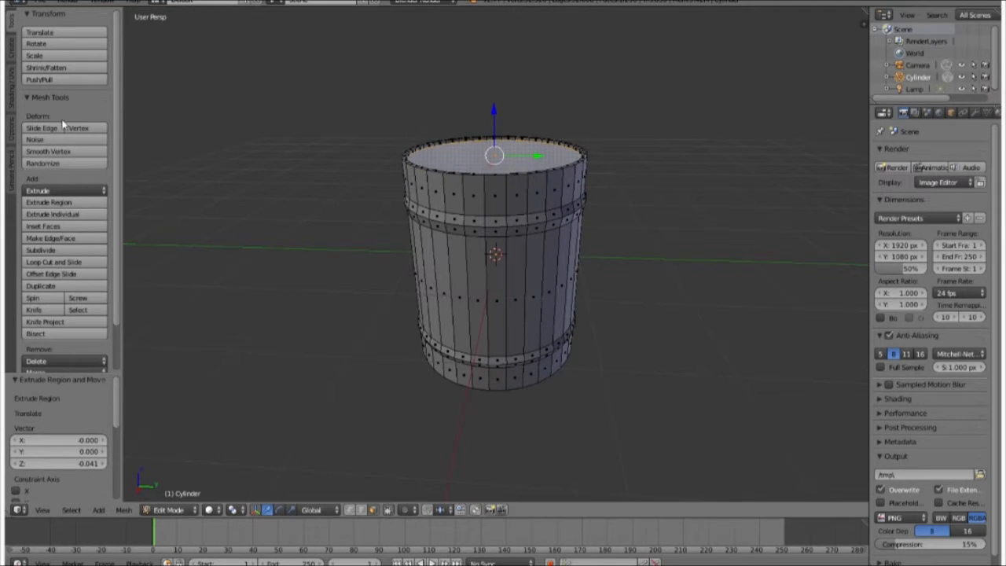
- Switch the screen layout to UV Editing
left_click(162, 4)
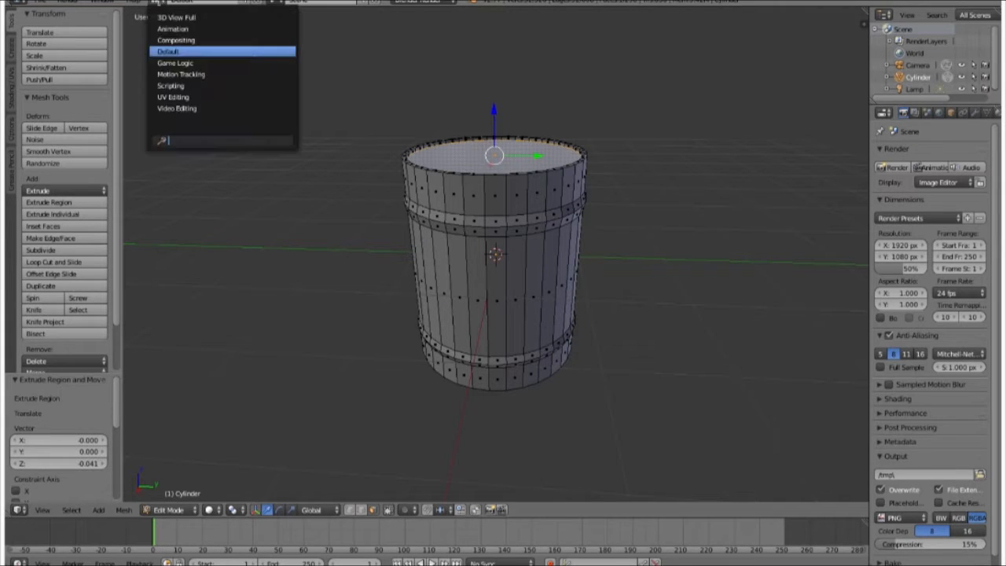
left_click(191, 96)
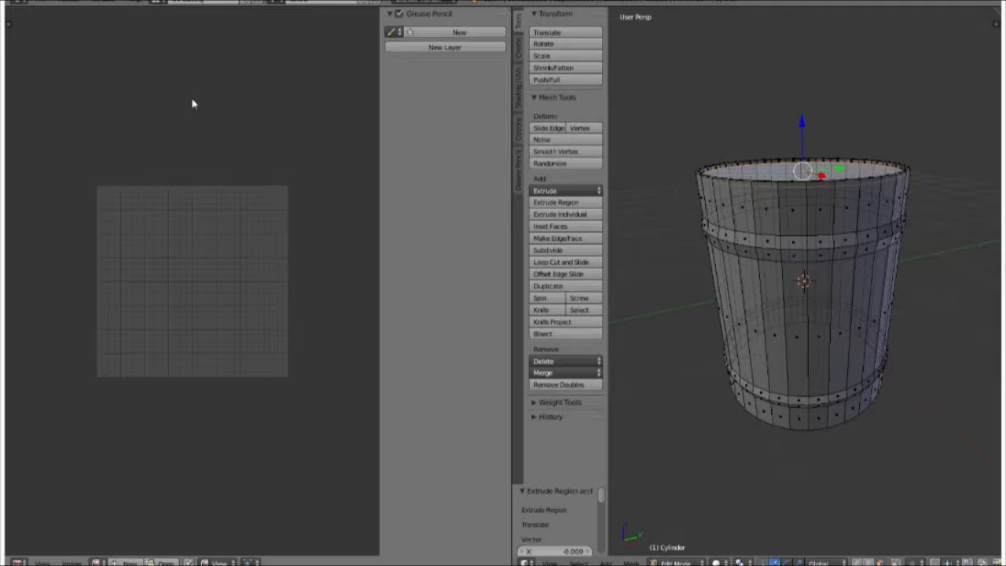
left_click(160, 3)
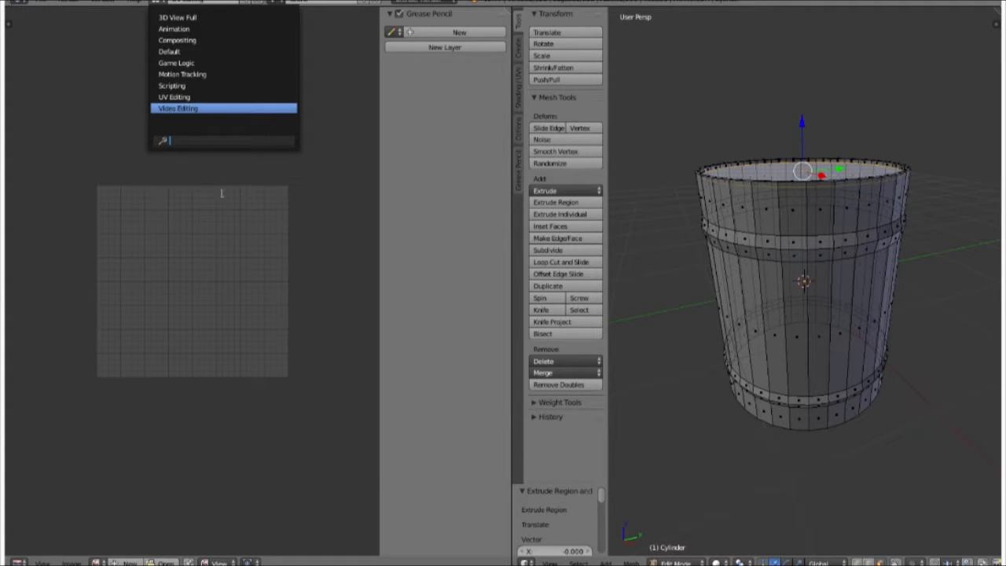
left_click(187, 292)
scroll(188, 293, "up", 2)
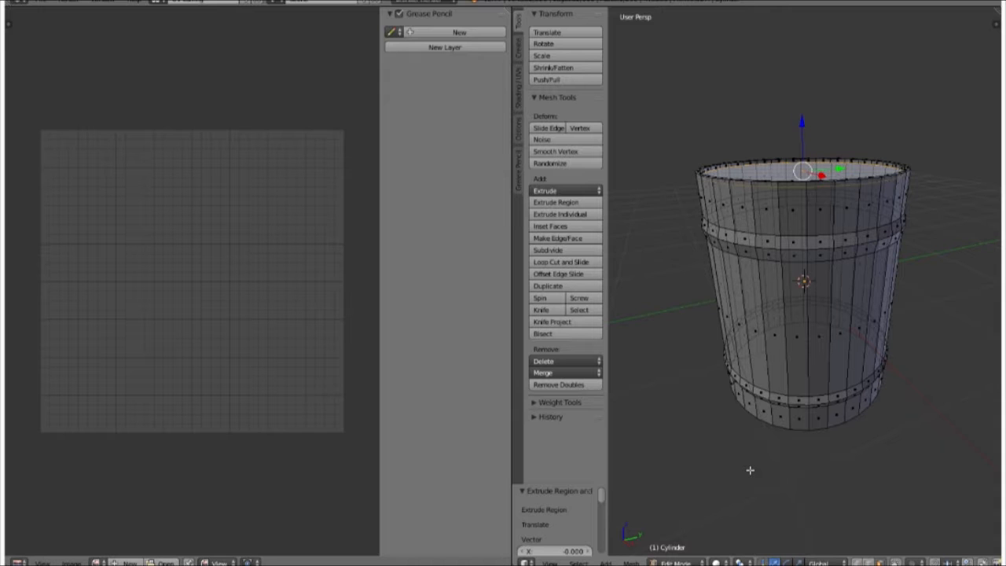
- Mark the edge around the recessed top face as a UV seam and deselect everything
middle_click_drag(865, 392, 809, 410)
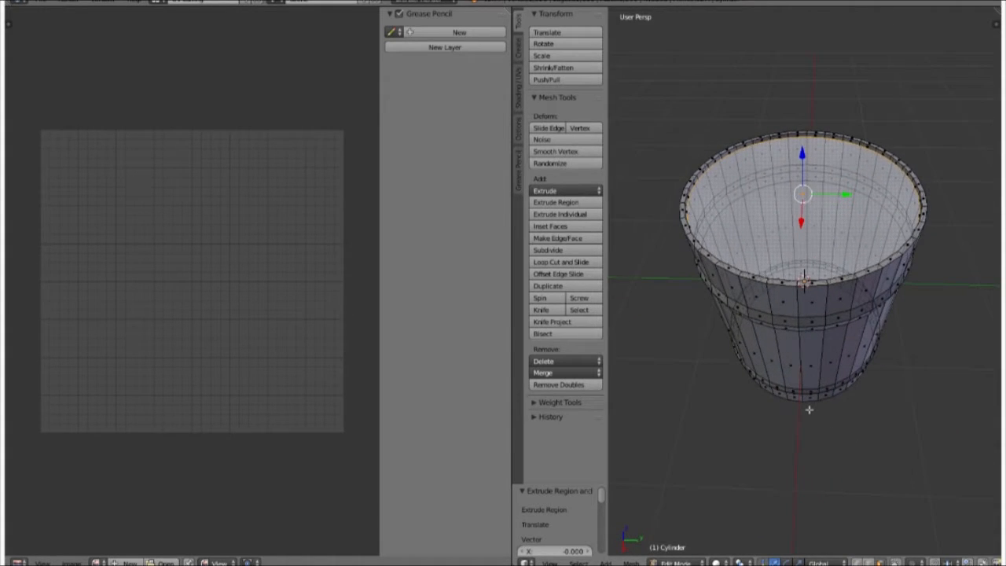
left_click(519, 91)
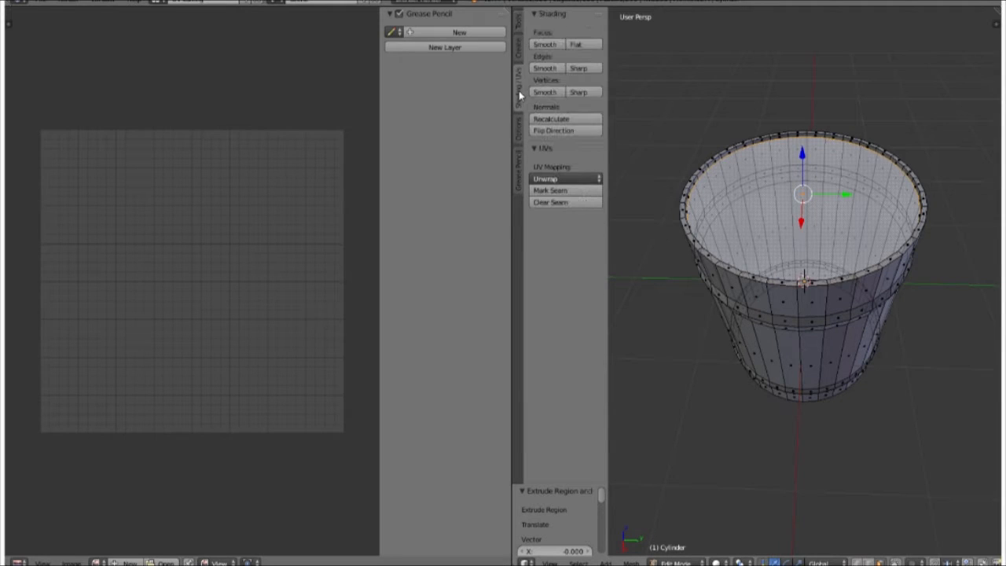
left_click(555, 192)
scroll(736, 174, "up", 2)
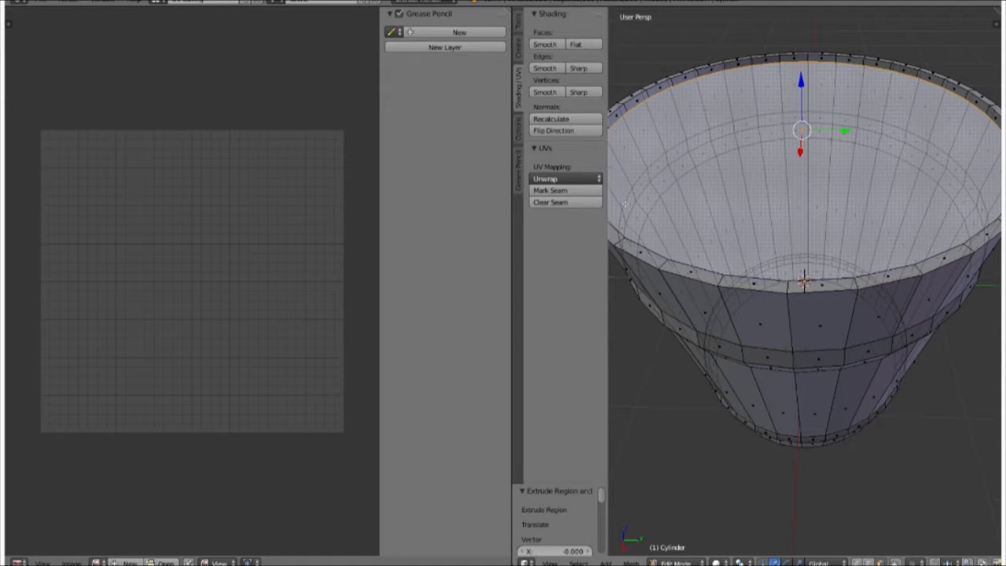
left_click(561, 191)
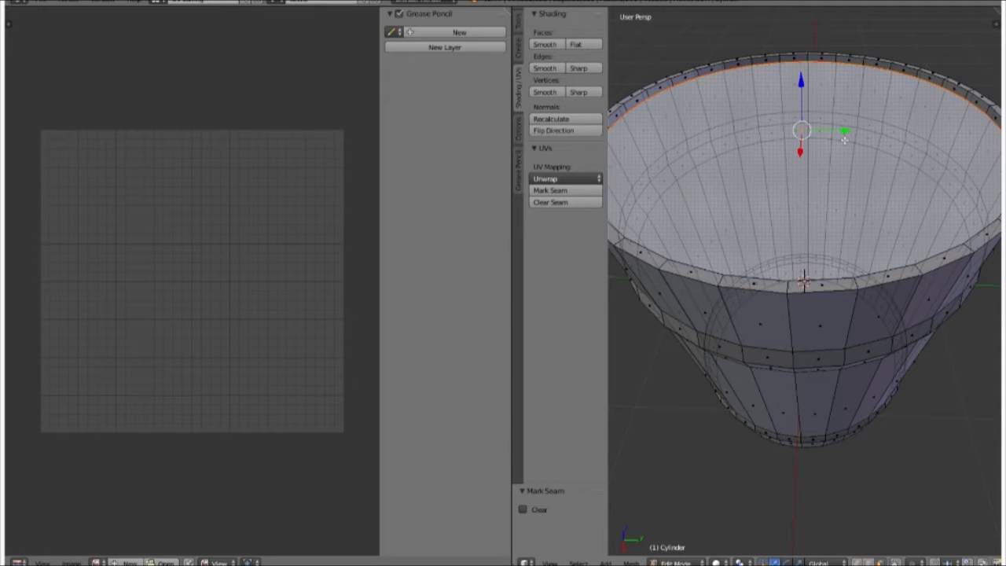
key("a")
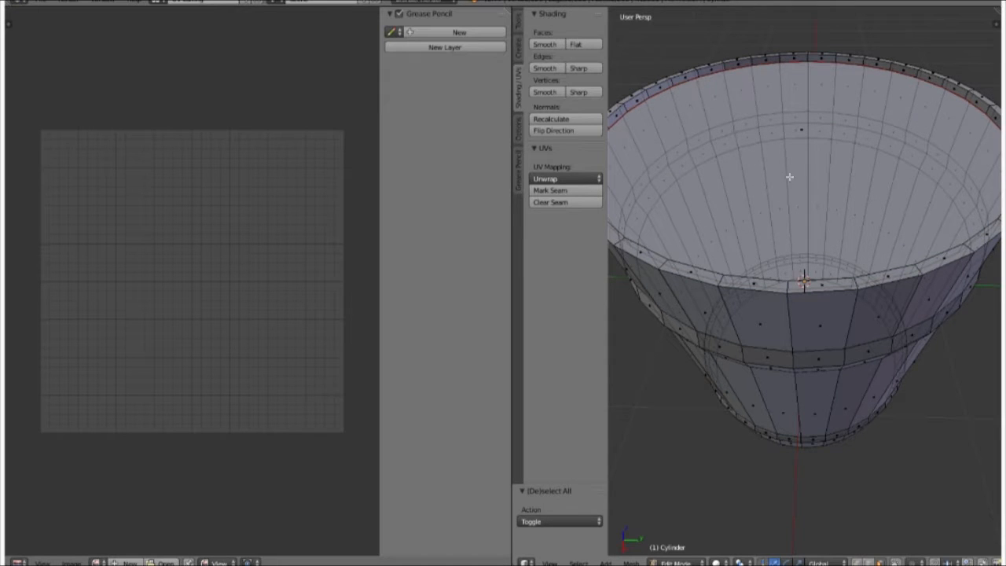
key("a")
key("a")
- Switch to edge selection mode, select the barrel's bottom outer edge loop and mark it as a seam
middle_click_drag(830, 294, 812, 255)
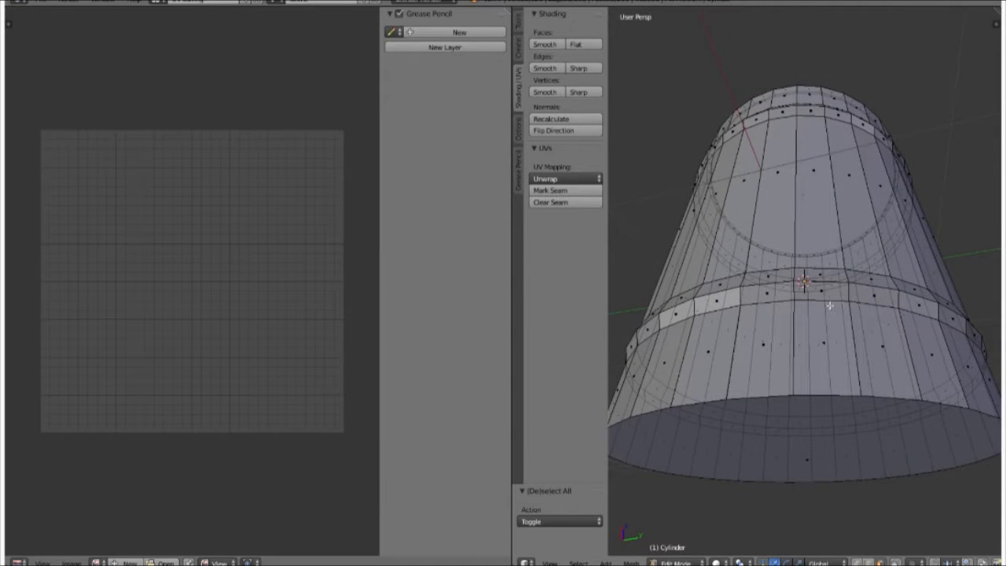
right_click(820, 395, "alt")
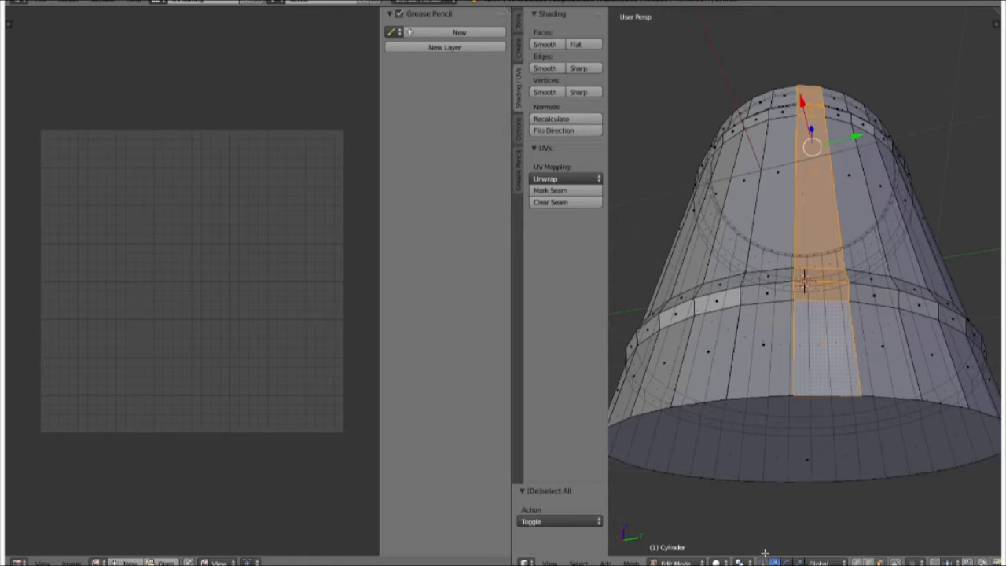
left_click(869, 563)
right_click(821, 397, "alt")
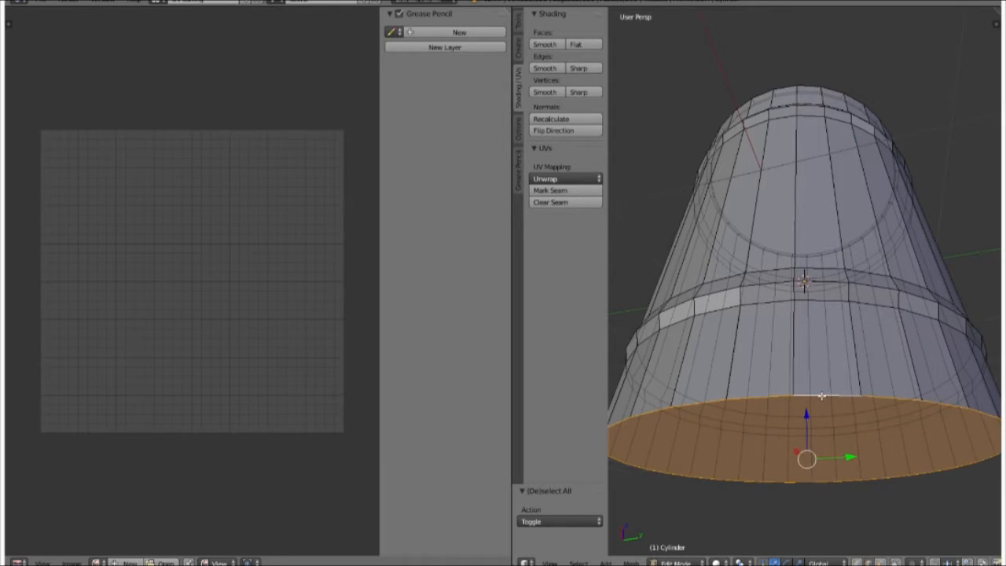
left_click(573, 191)
- Select one vertical edge loop running up the barrel's side wall and mark it as a seam
middle_click_drag(836, 284, 836, 334)
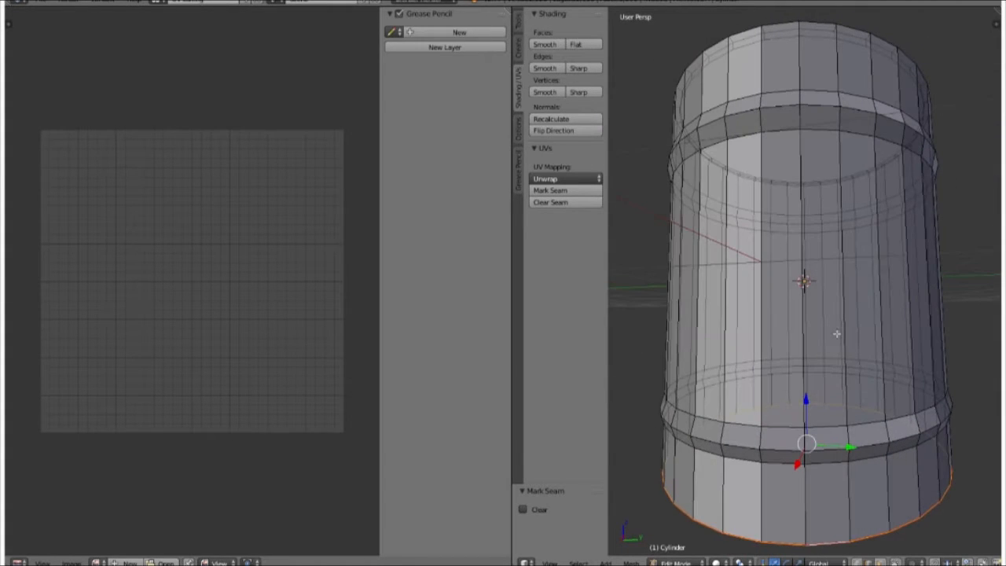
right_click(806, 507, "alt")
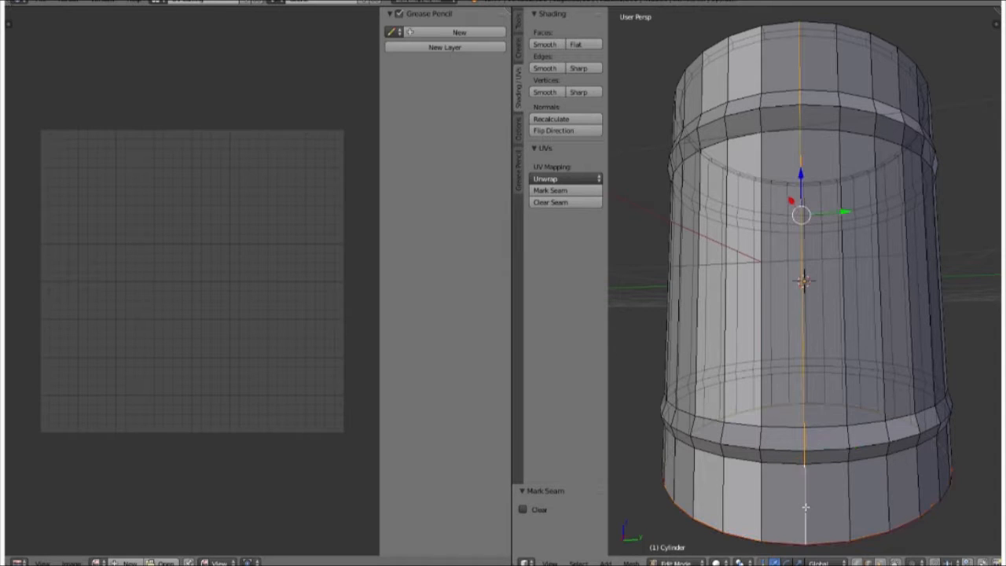
middle_click_drag(825, 326, 828, 351)
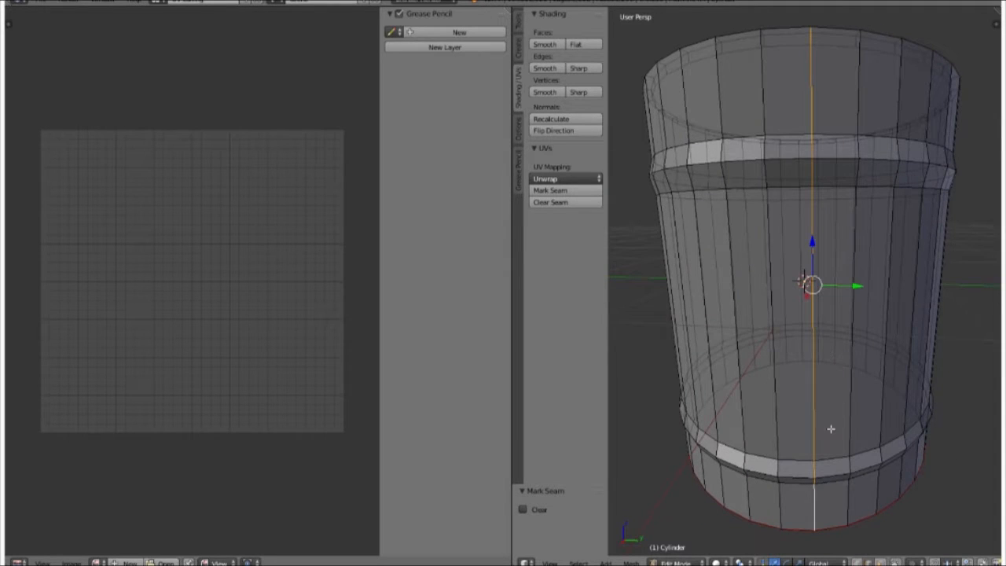
middle_click_drag(838, 133, 844, 178)
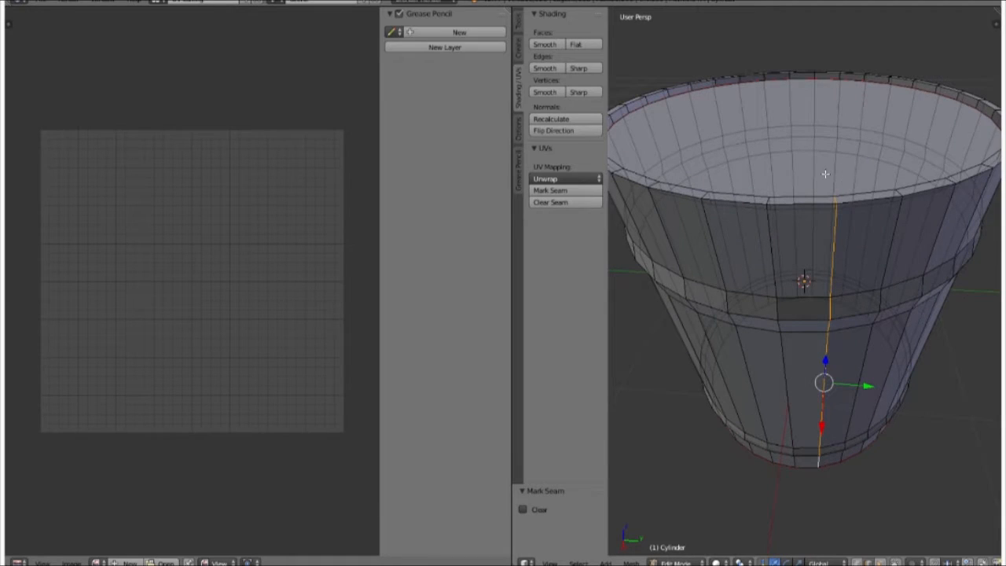
left_click(569, 191)
middle_click_drag(838, 363, 806, 187)
middle_click_drag(849, 288, 875, 435)
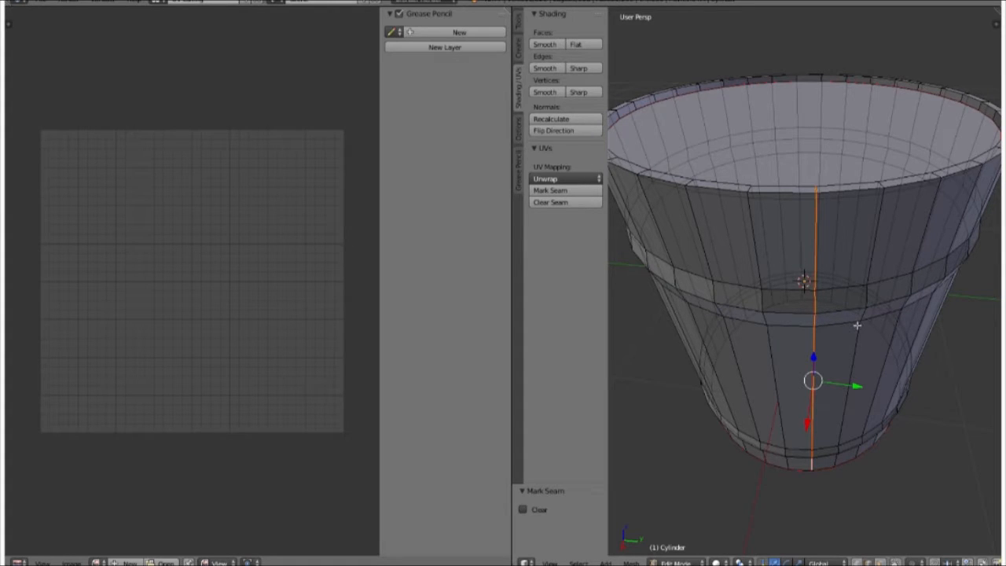
- Select the whole barrel mesh and unwrap it along the marked seams with the standard Unwrap method
key("a")
key("a")
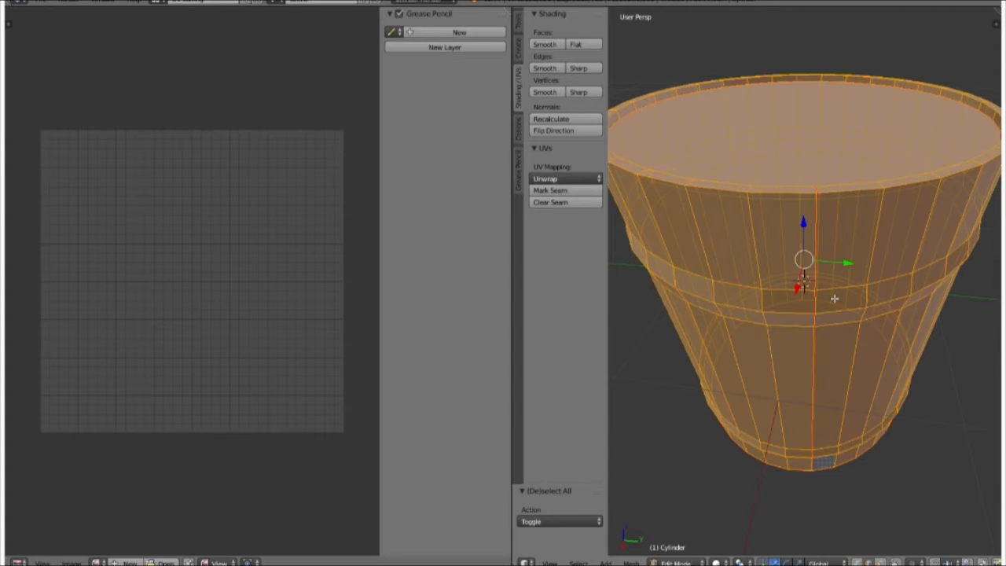
left_click(556, 179)
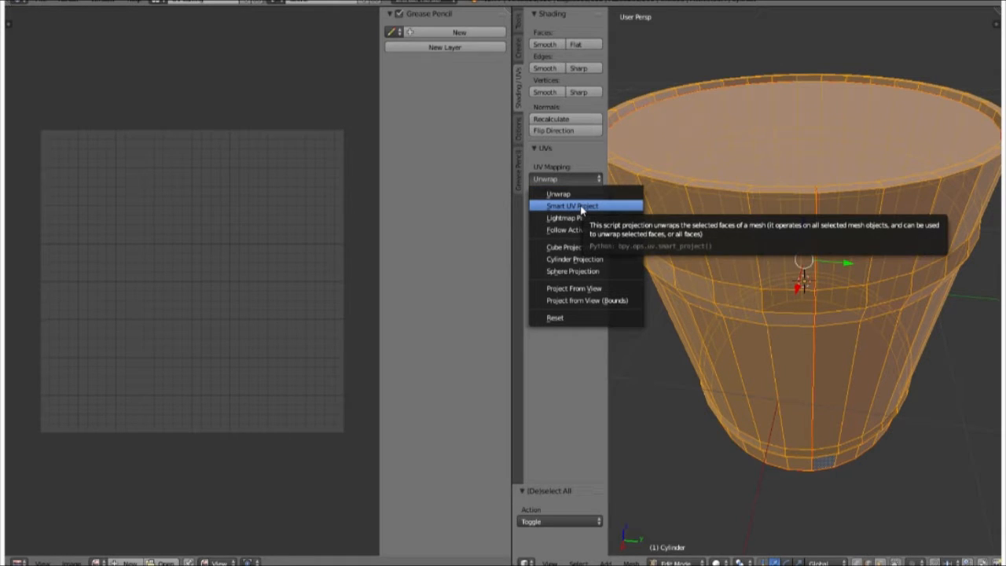
left_click(557, 194)
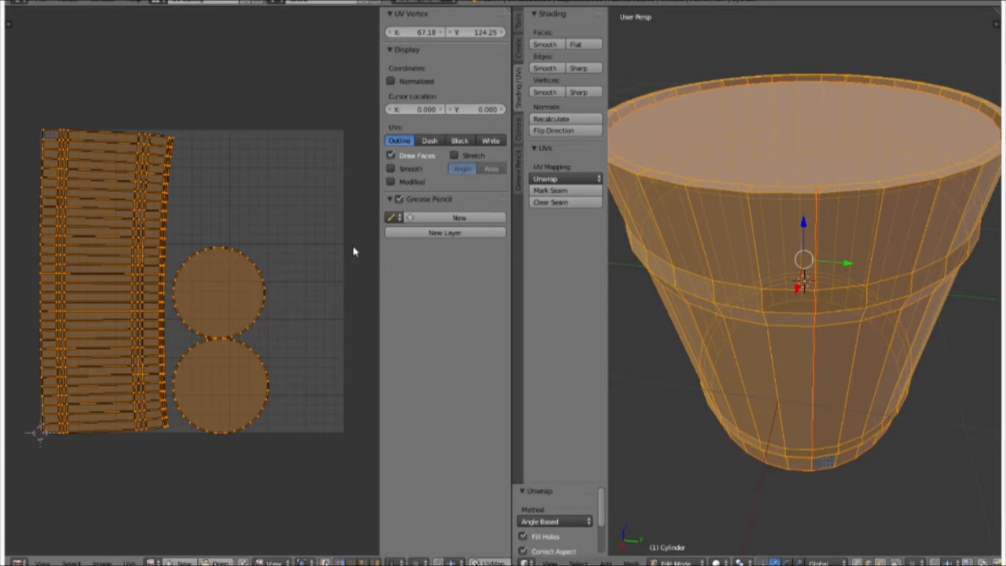
- Switch the UV editor to face selection and move the upper circular cap about 0.187 in X and 0.319 in Y
left_click(759, 486)
left_click(364, 562)
right_click(221, 295)
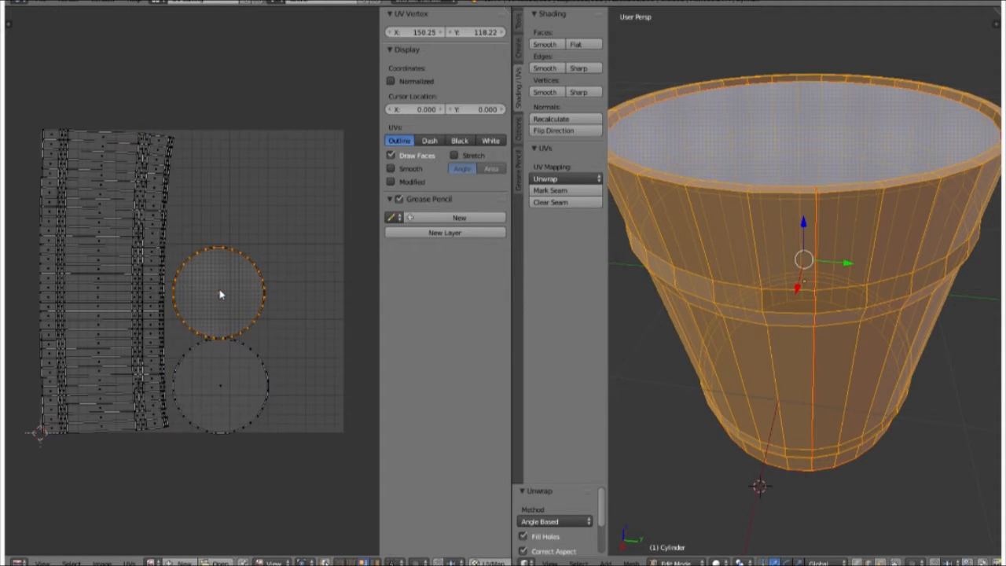
key("g")
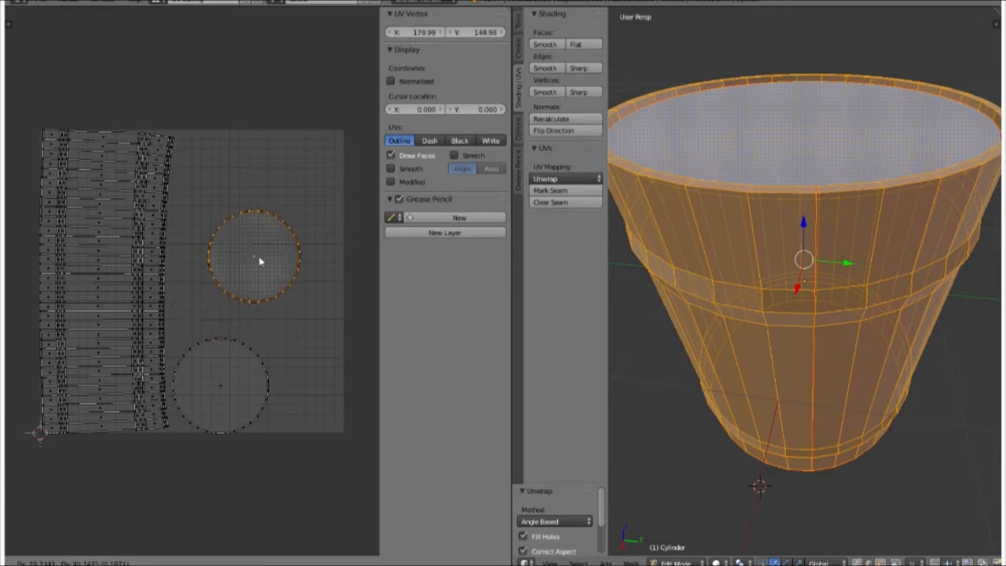
left_click(284, 191)
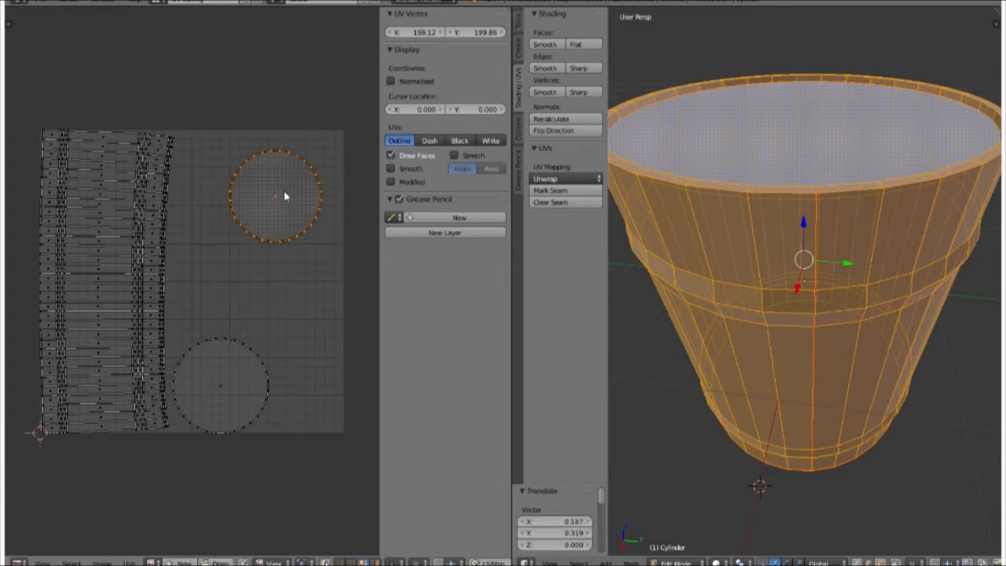
- Select the lower circular cap in the UV layout and move it about 0.187 in X and 0.148 in Y
left_click(227, 384)
right_click(227, 385)
key("g")
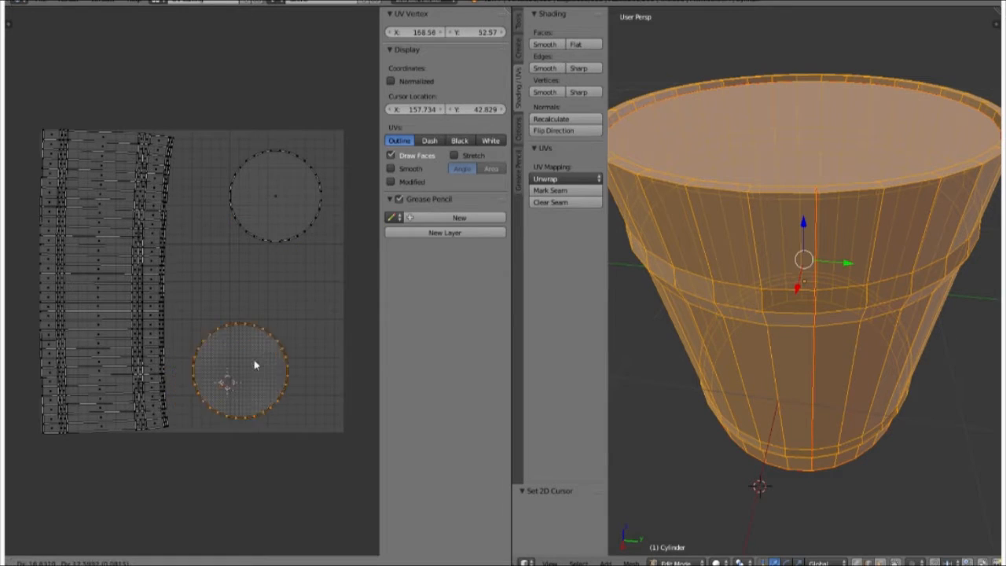
left_click(284, 341)
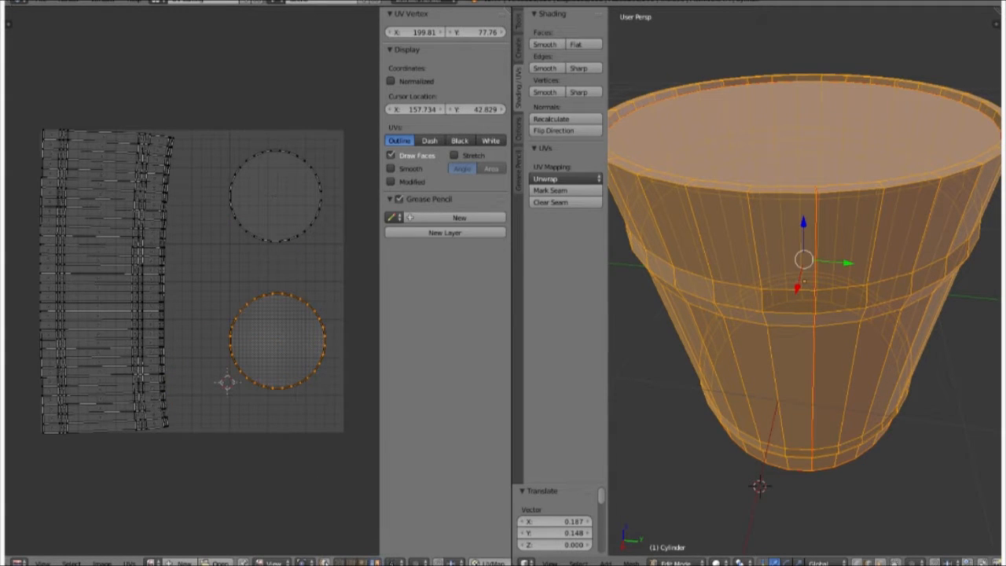
- Select the barrel's whole side-wall UV island and move it about 0.071 along X only
right_click(77, 290)
key("g")
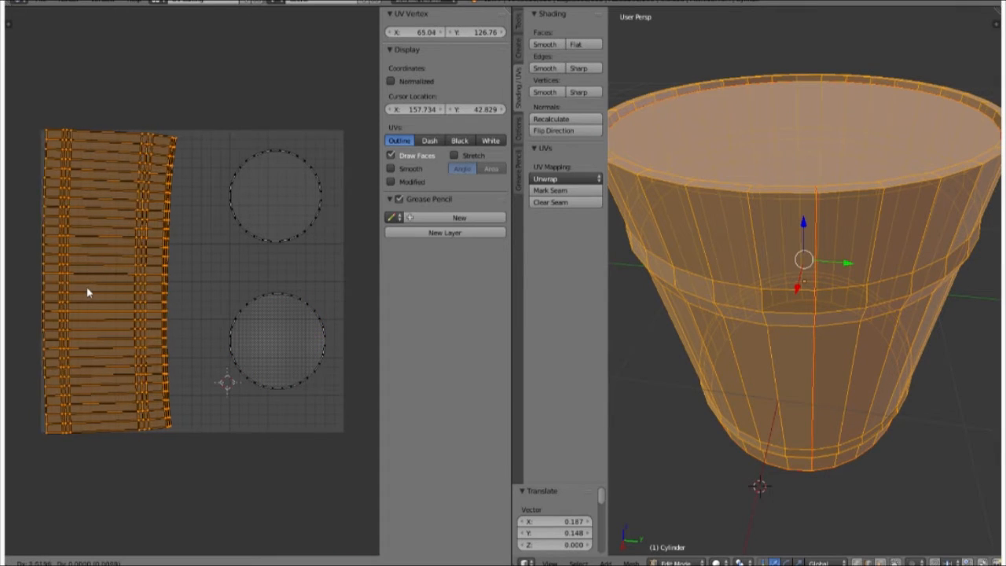
key("x")
left_click(104, 288)
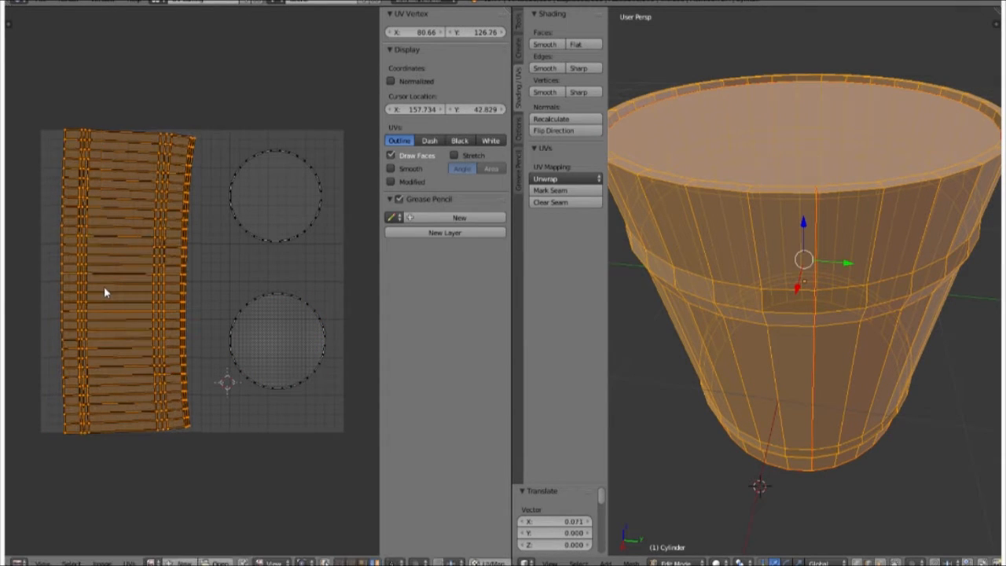
- Scale the barrel's side-wall UV island uniformly to 0.852 so it sits inside the texture bounds
key("s")
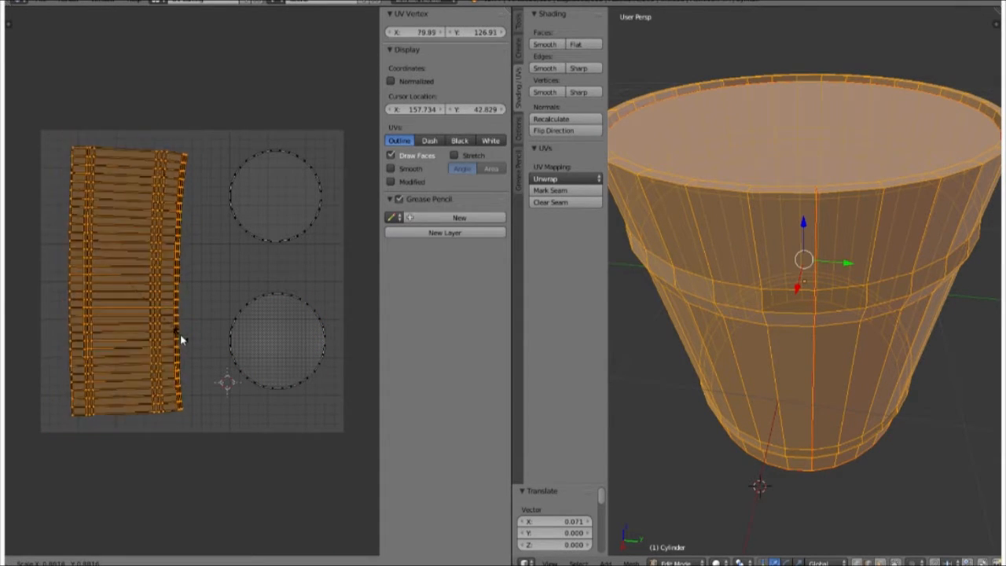
left_click(179, 334)
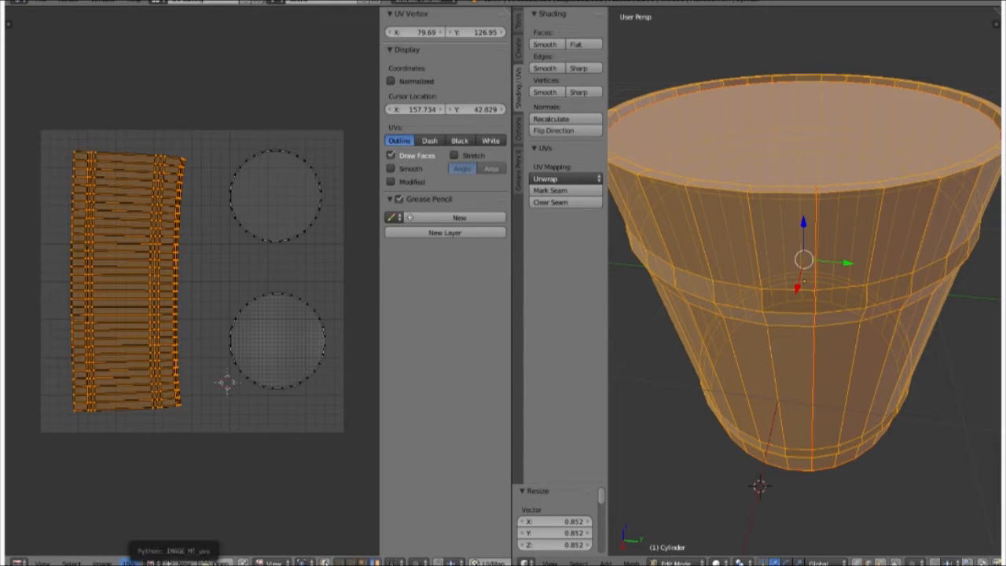
- Export the UV layout as a PNG image named baruv in the Tuts folder
left_click(128, 561)
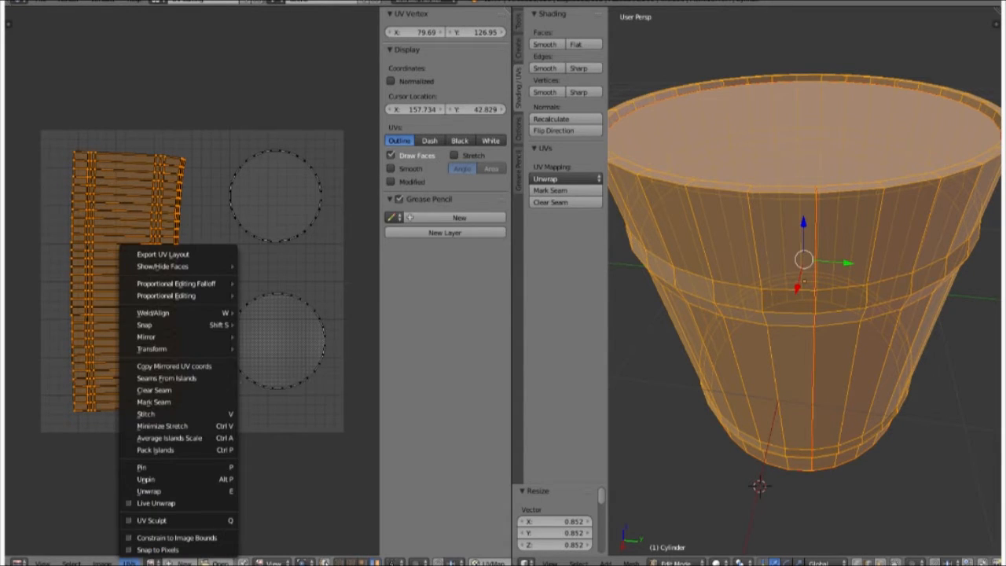
left_click(184, 254)
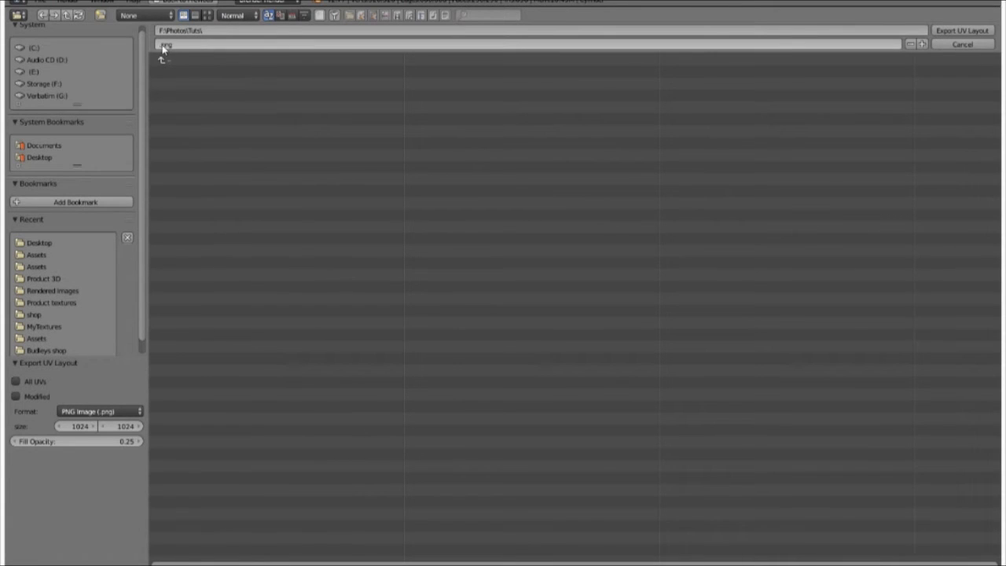
left_click(159, 45)
left_click(159, 45)
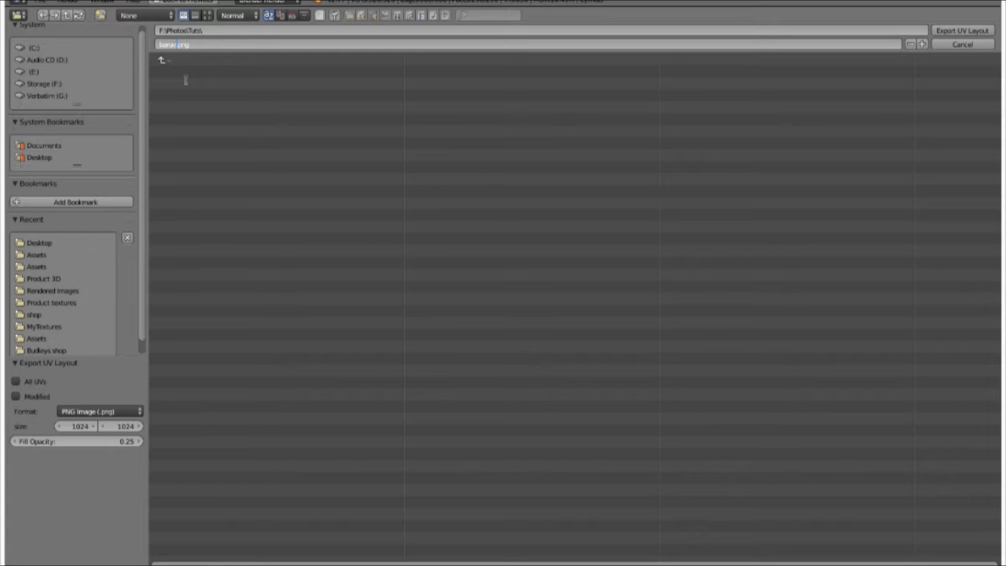
left_click(961, 32)
left_click(960, 32)
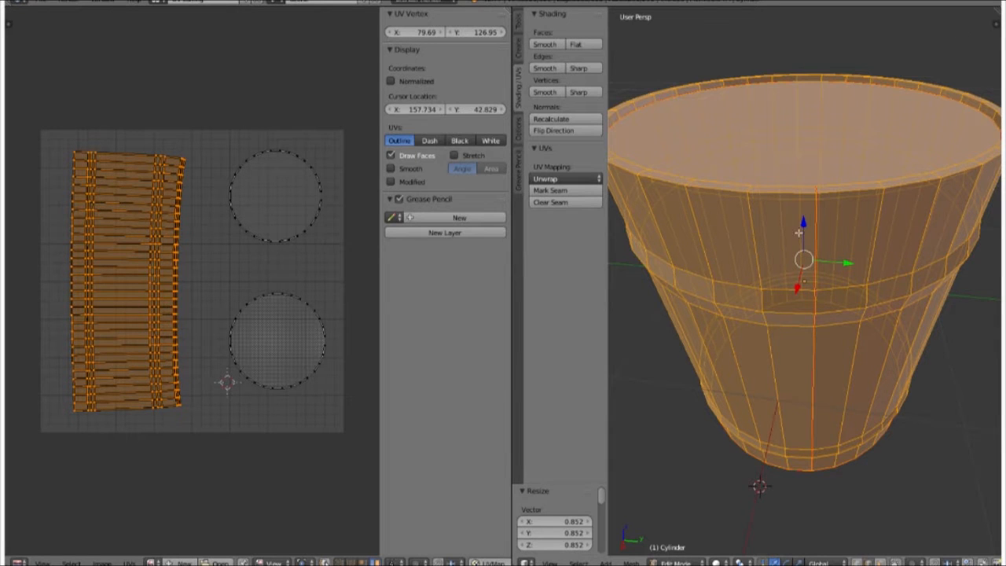
- Return to the Default screen layout and set the render engine to Cycles Render
left_click(168, 4)
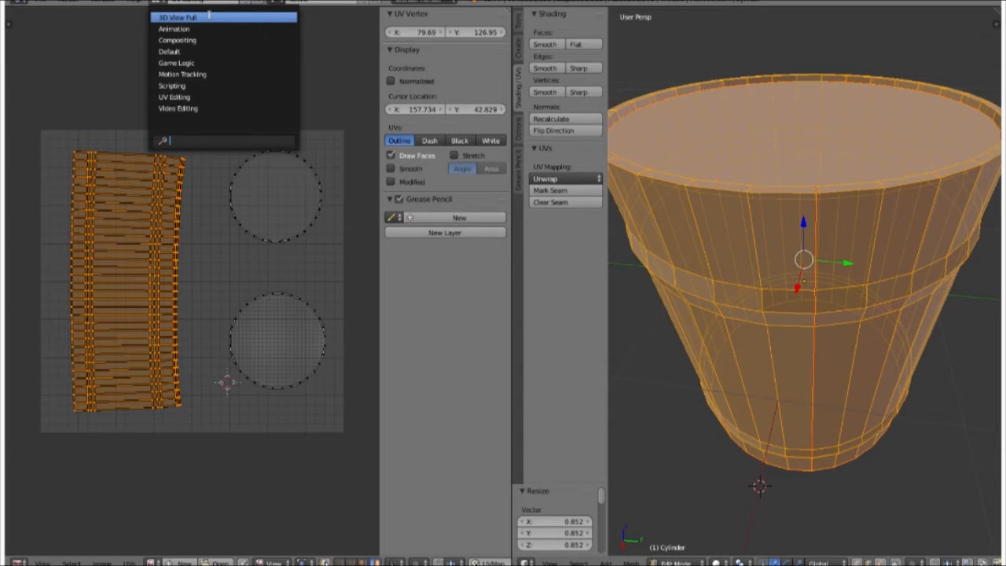
left_click(179, 52)
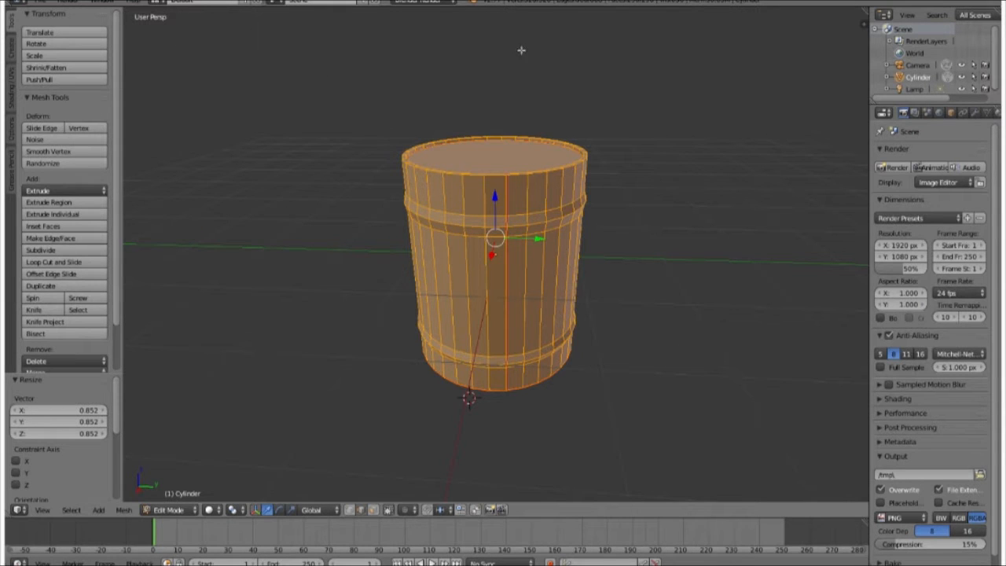
left_click(452, 3)
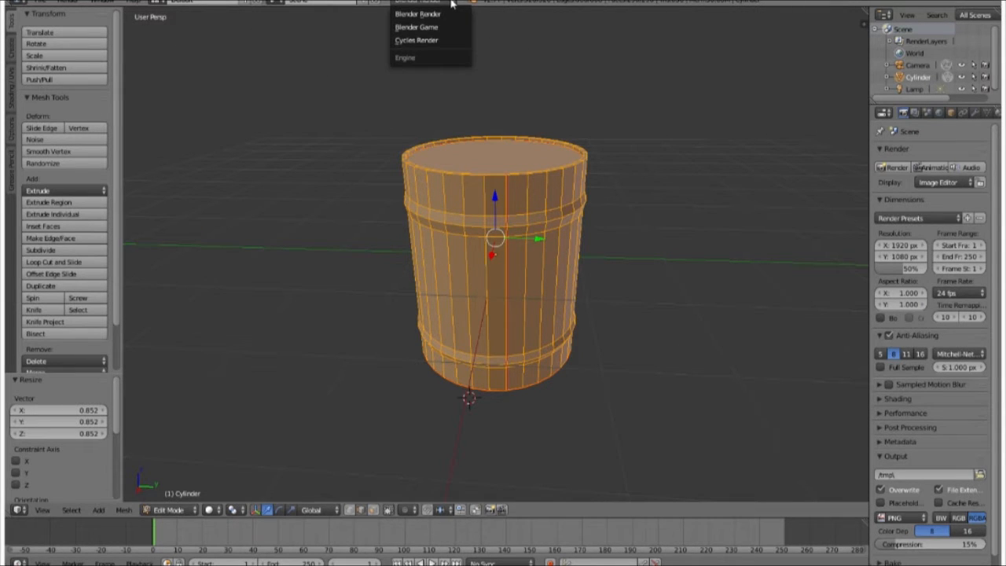
left_click(429, 40)
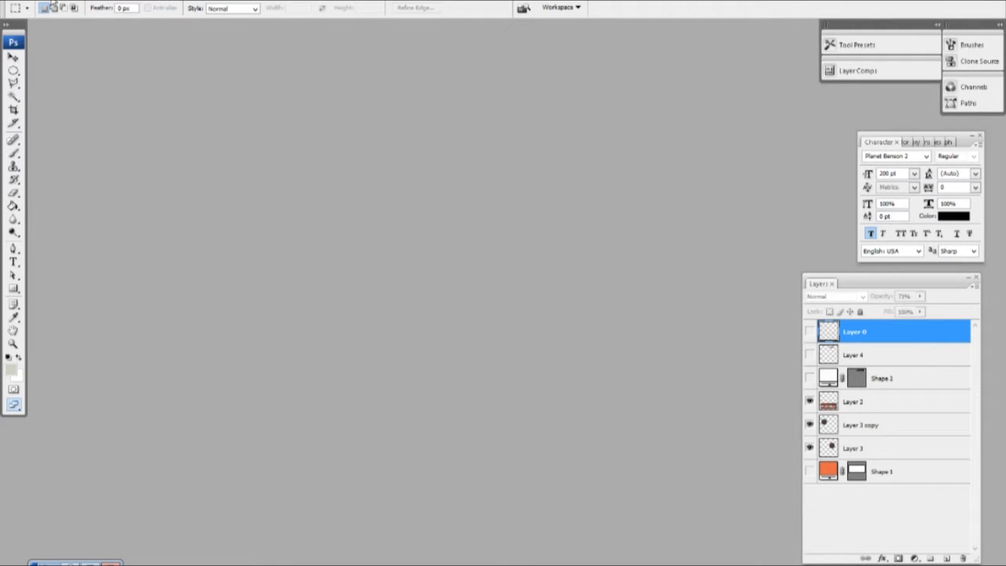
- Switch to Photoshop, open the exported baruv.png, and enlarge its document window around the whole canvas
left_click(18, 4)
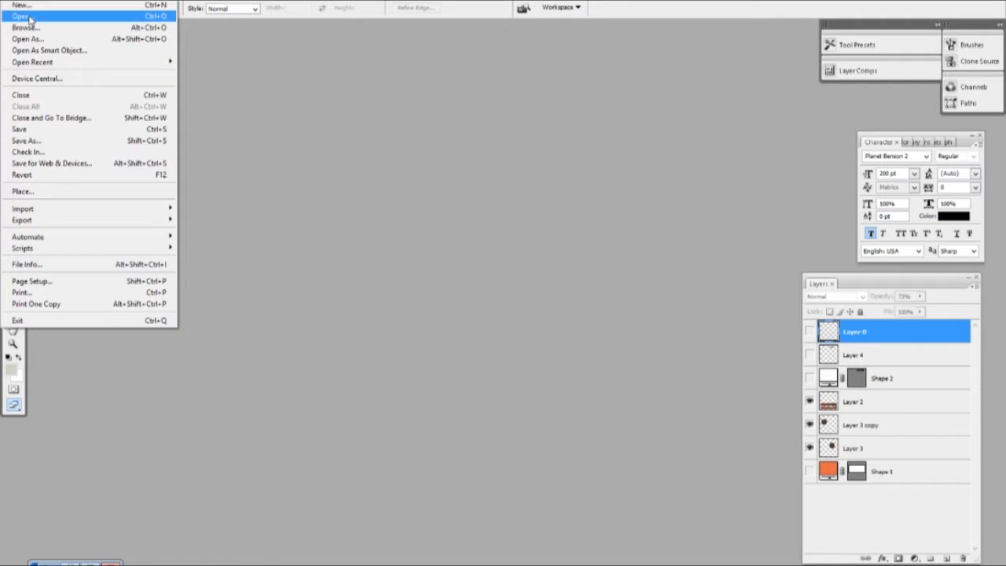
left_click(22, 18)
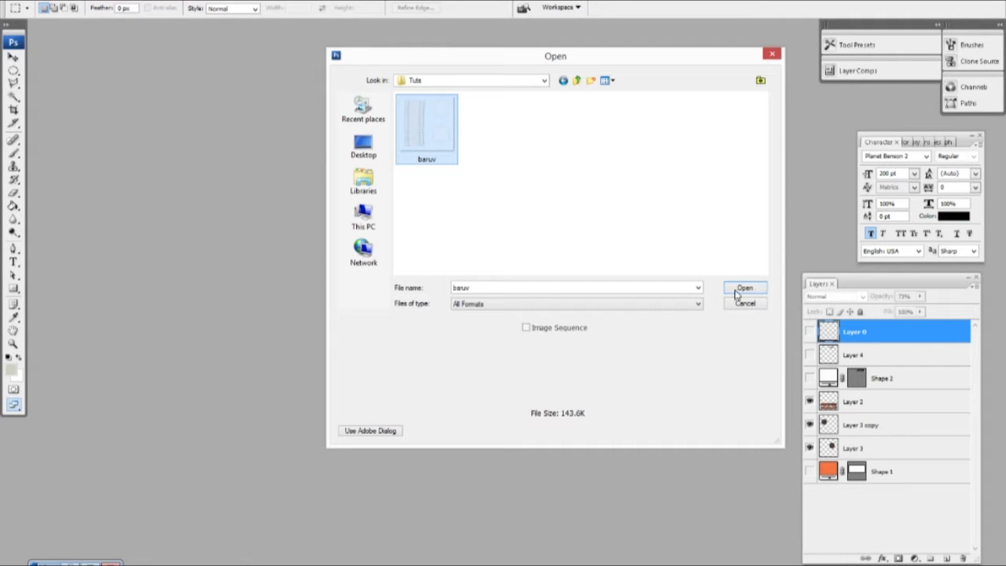
left_click(745, 289)
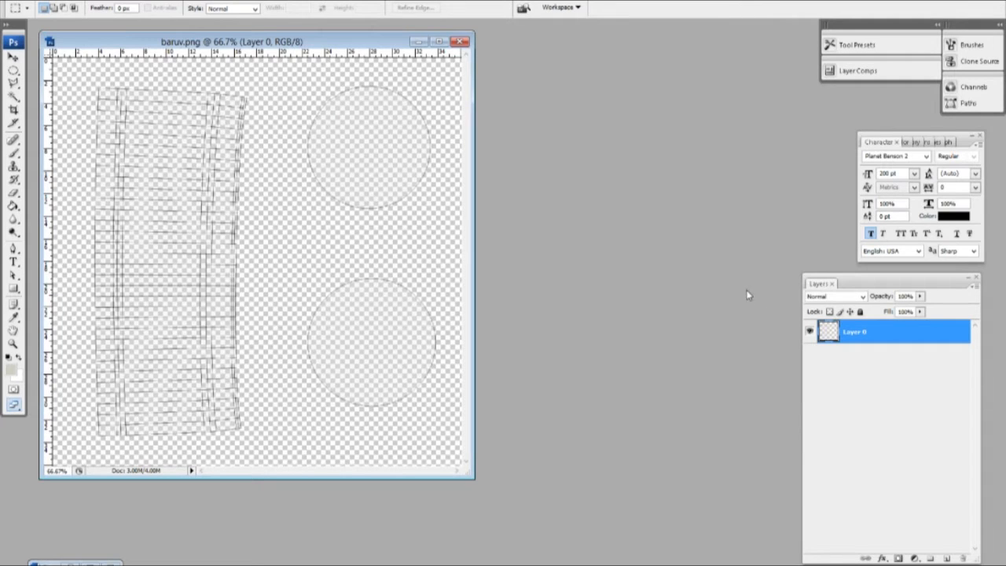
left_click_drag(473, 477, 635, 516)
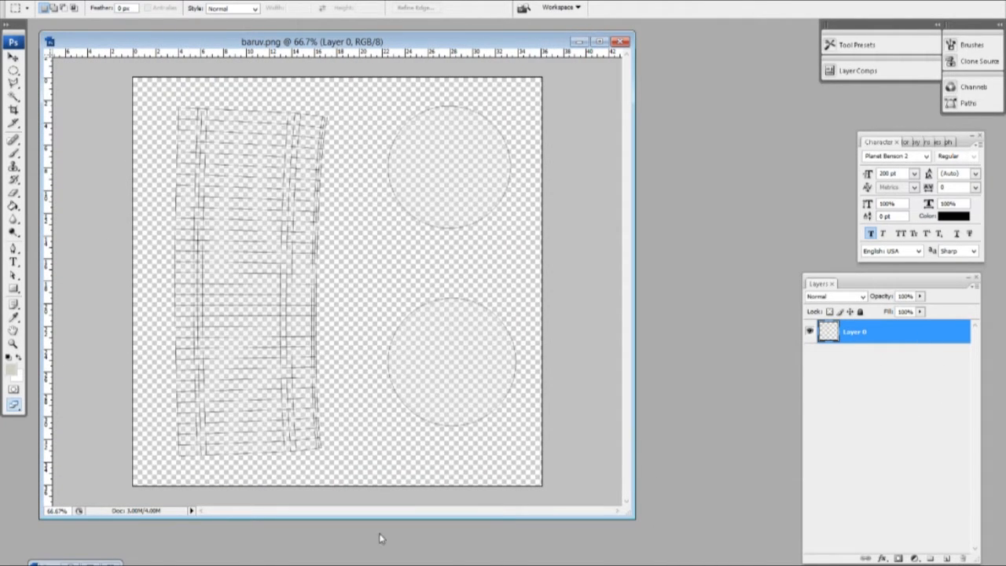
- Restore the minimized Barrel01.psd as a floating window beside baruv.png and choose the Move tool
left_click(59, 563)
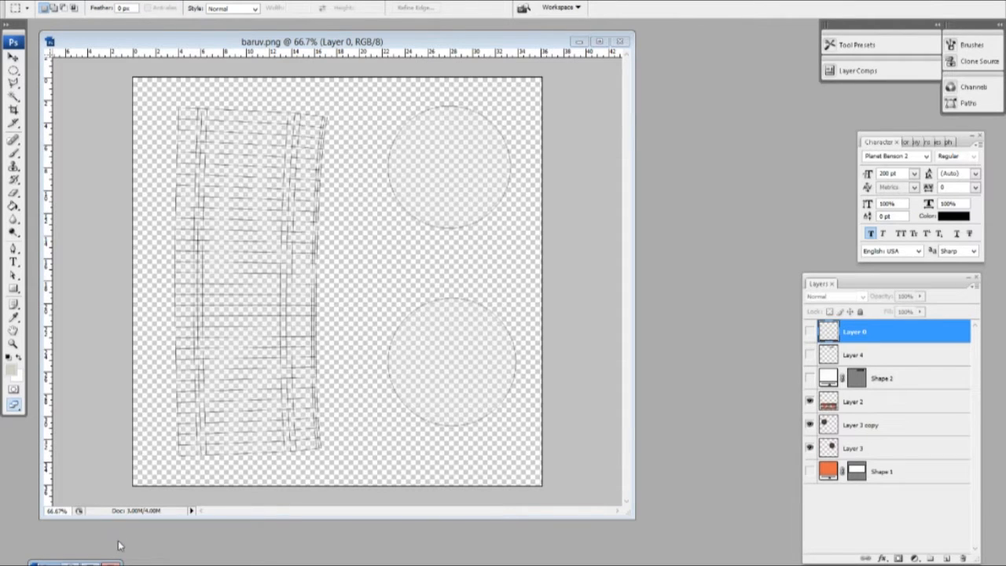
left_click(91, 563)
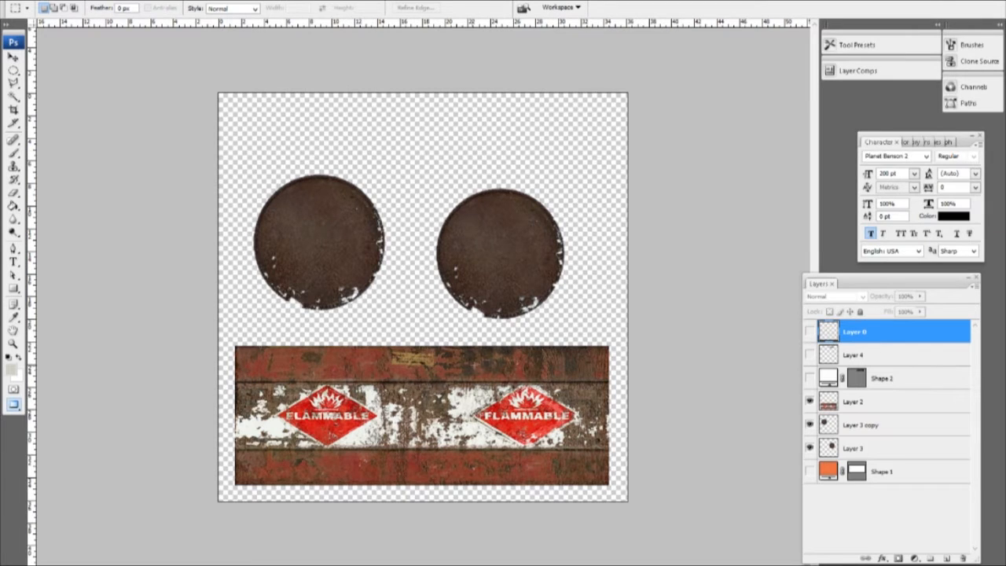
left_click(970, 2)
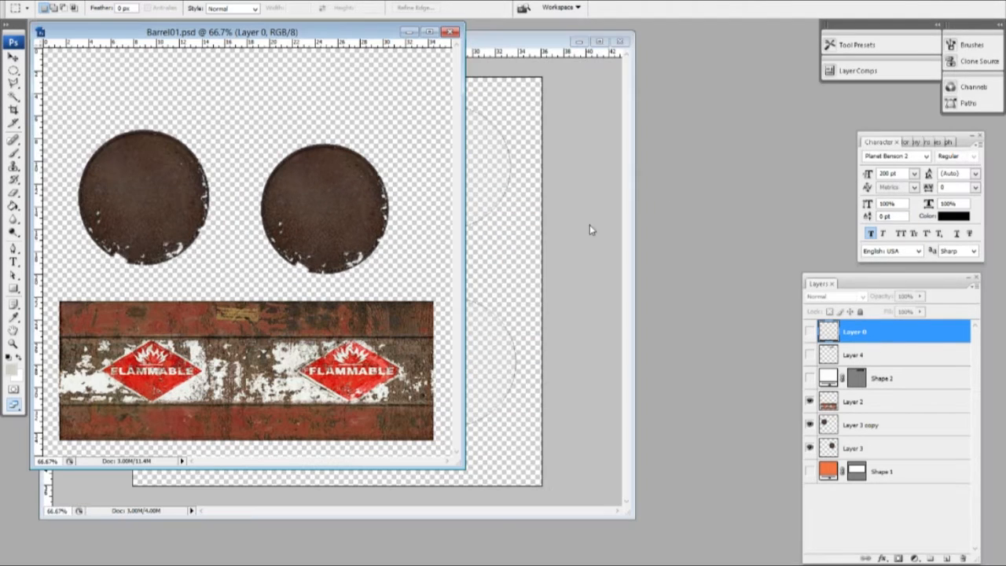
left_click_drag(278, 33, 849, 32)
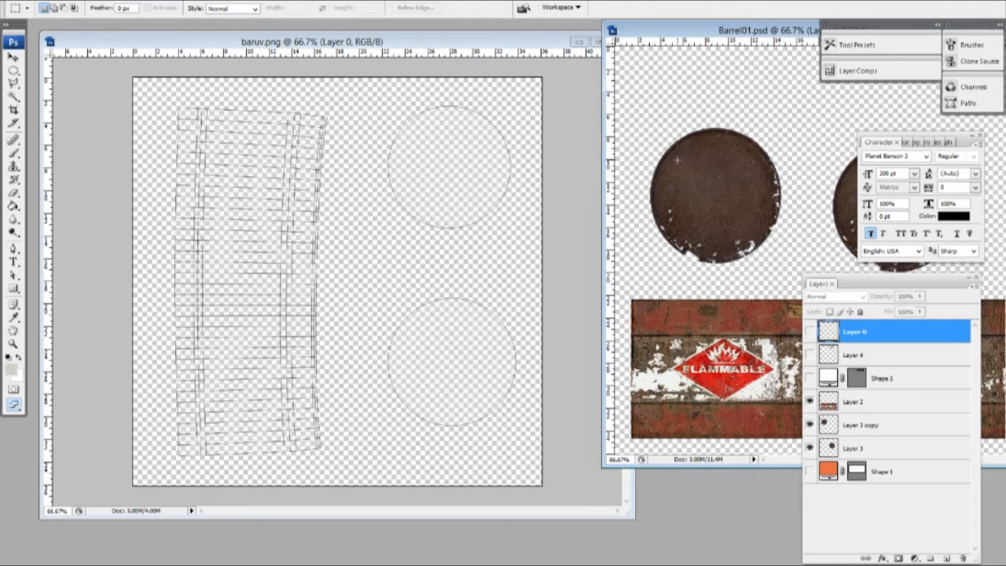
left_click(13, 59)
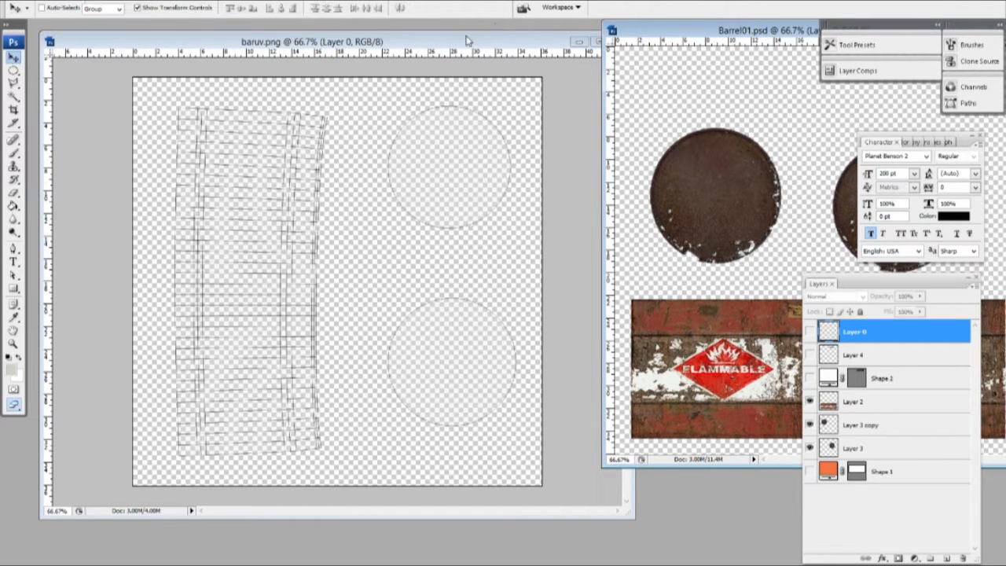
left_click_drag(674, 30, 611, 36)
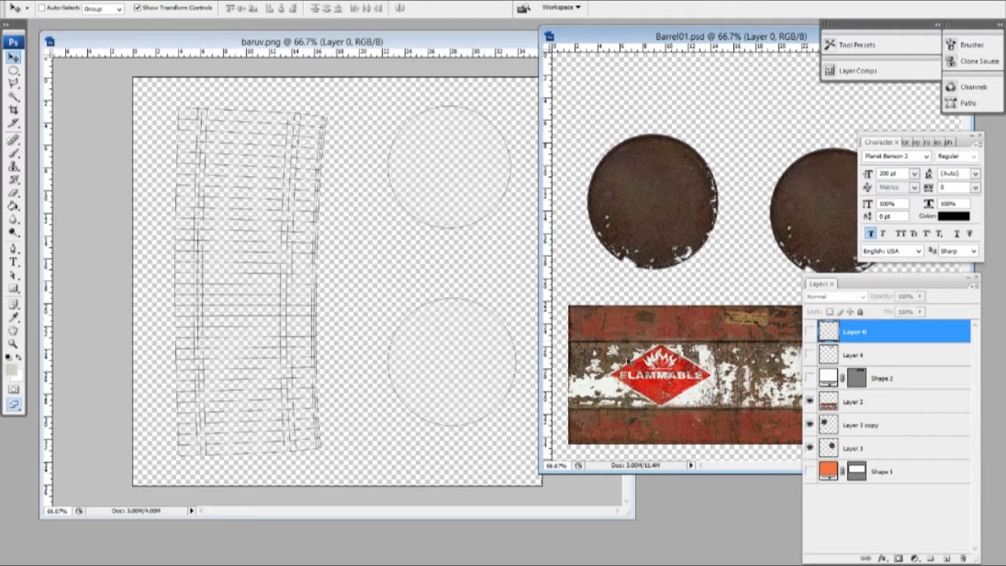
- Copy the Layer 3 copy disc onto the upper circle in baruv.png and stack it beneath the UV layout layer
left_click(872, 425)
left_click_drag(671, 258, 469, 213)
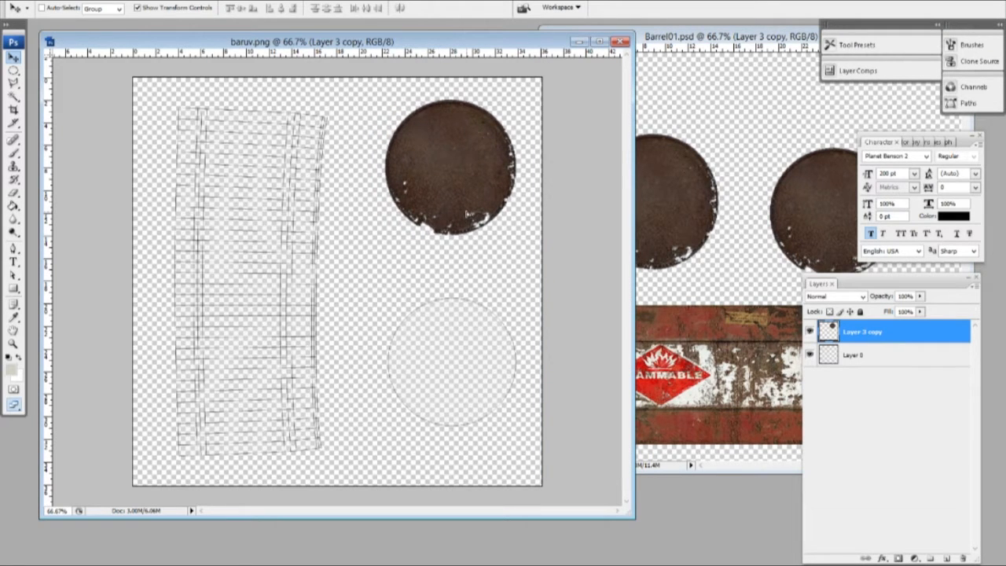
left_click_drag(912, 334, 911, 401)
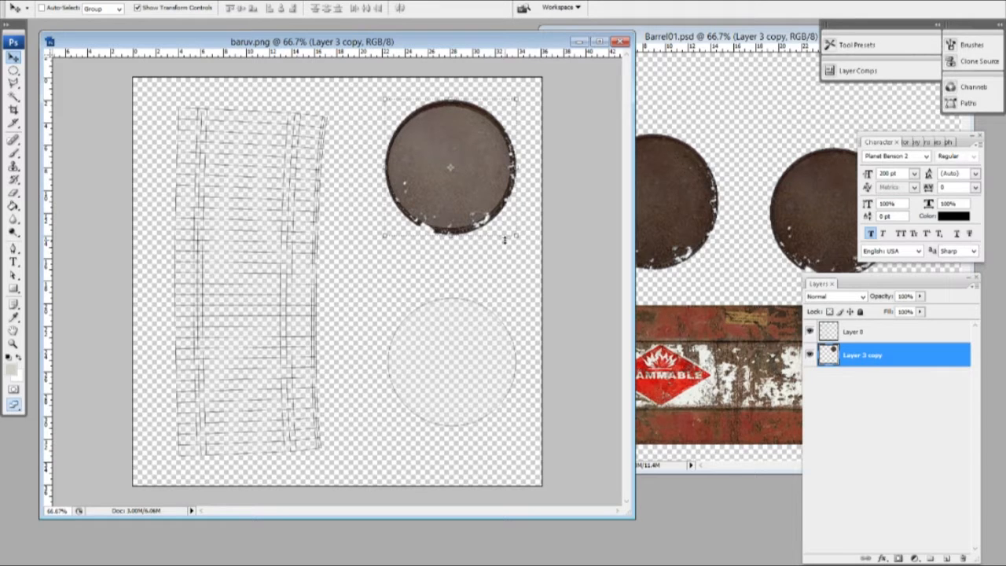
- Try to scale the upper rusty disc to 94.9% width and 91.5% height to fit its circular UV outline
left_click_drag(511, 236, 511, 230, "shift")
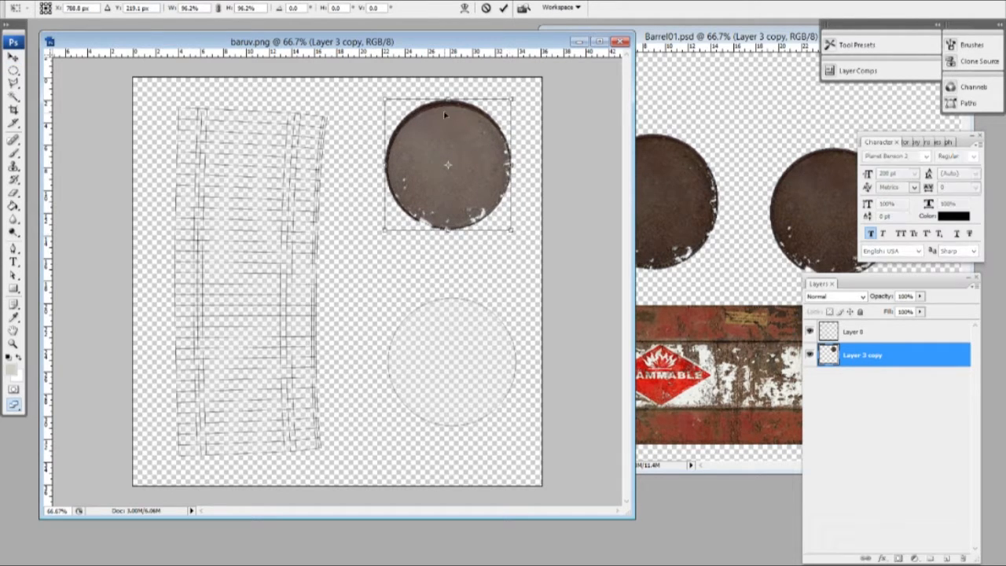
left_click_drag(448, 100, 448, 106)
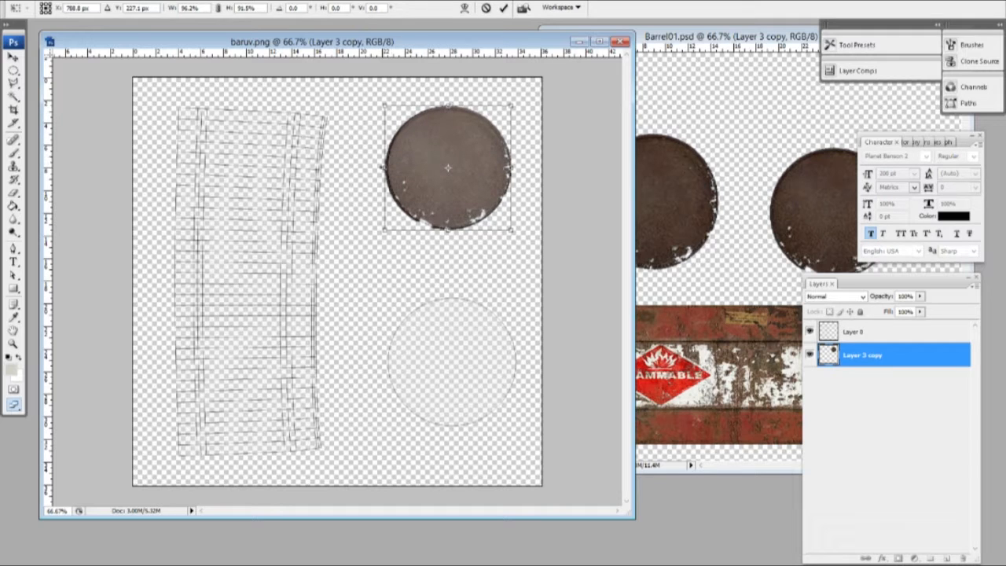
left_click_drag(383, 168, 386, 168)
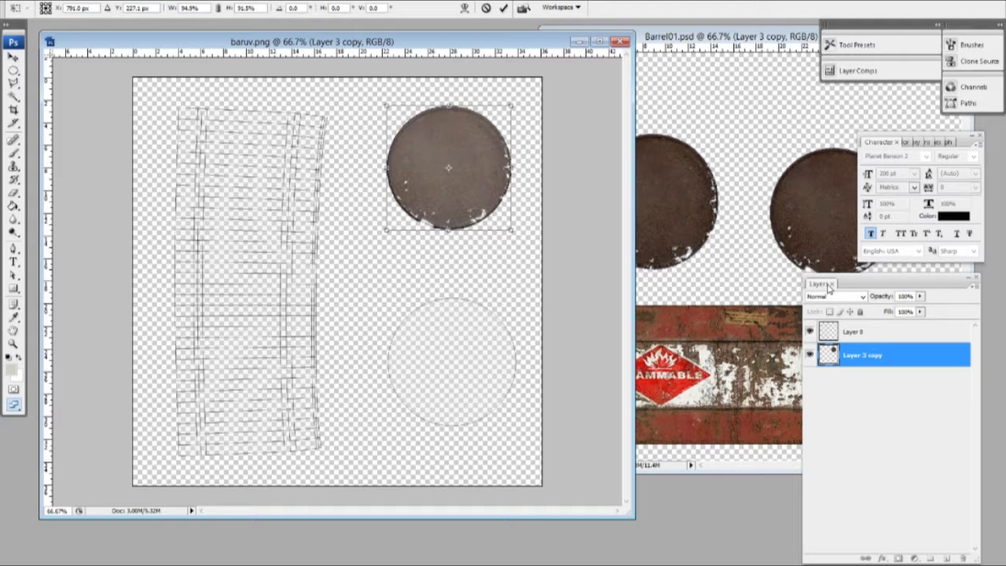
- Copy the Layer 3 rusty disc from Barrel01.psd into baruv.png and place it over the lower UV circle
left_click(809, 179)
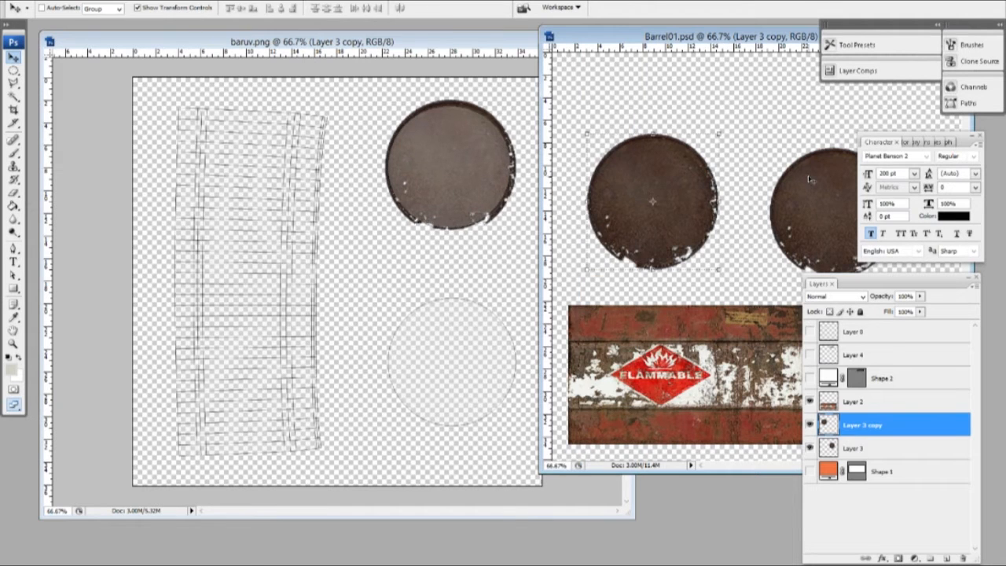
left_click(851, 448)
left_click_drag(829, 263, 461, 390)
key("ctrl+t")
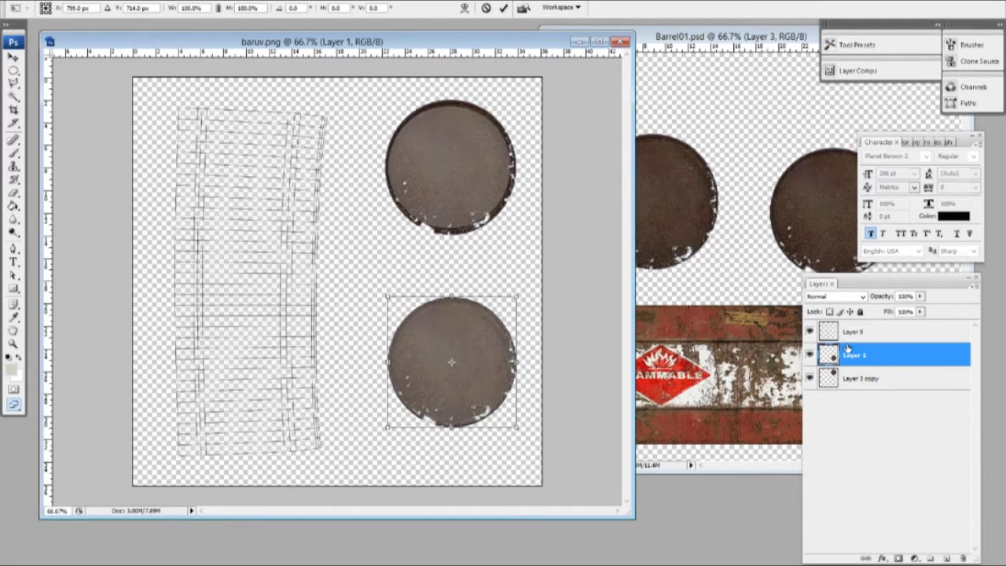
- Copy Layer 2's FLAMMABLE side texture from Barrel01.psd into baruv.png and rotate it 90° over the side-wall UV island
left_click(742, 41)
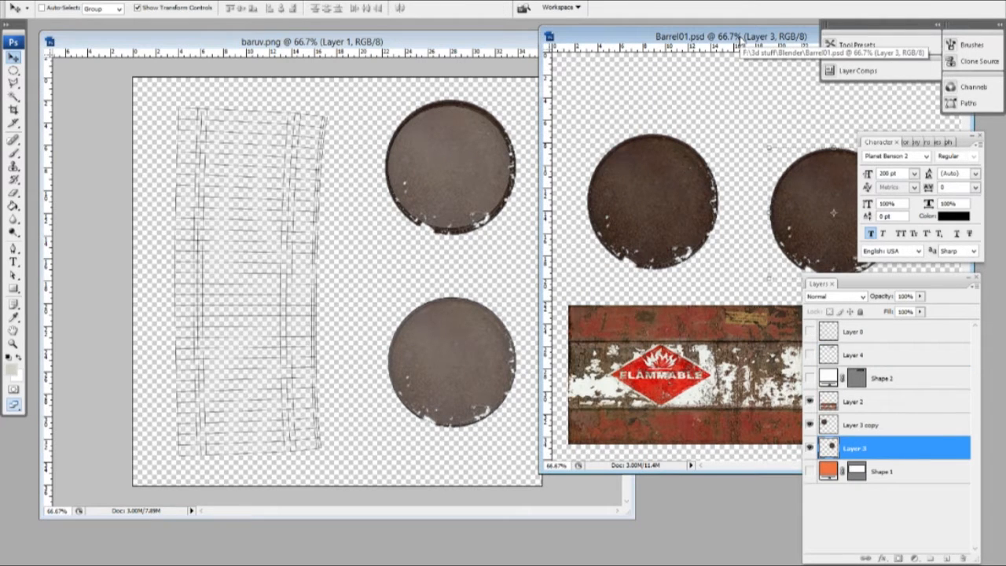
left_click(852, 404)
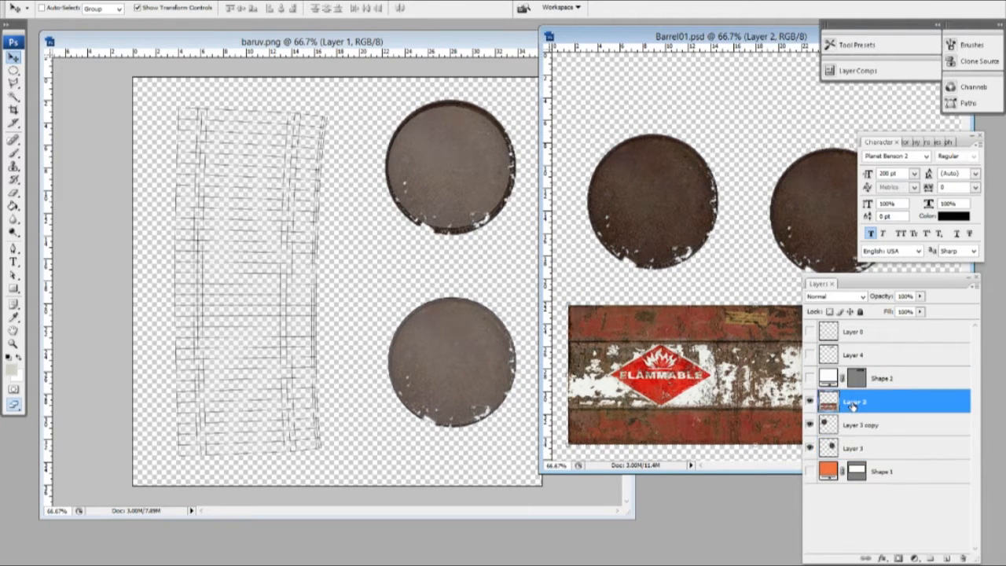
left_click_drag(706, 398, 297, 368)
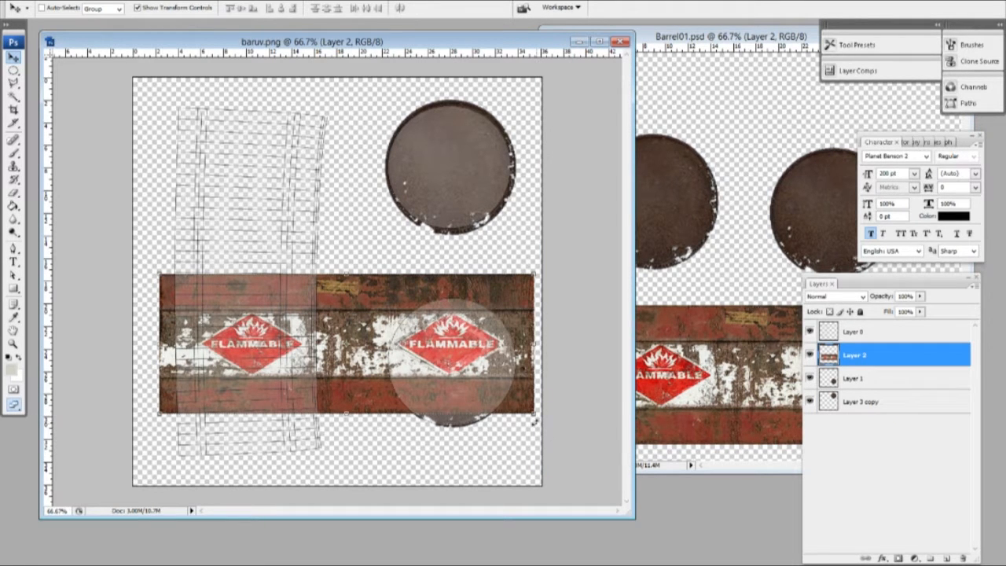
left_click_drag(533, 422, 290, 485)
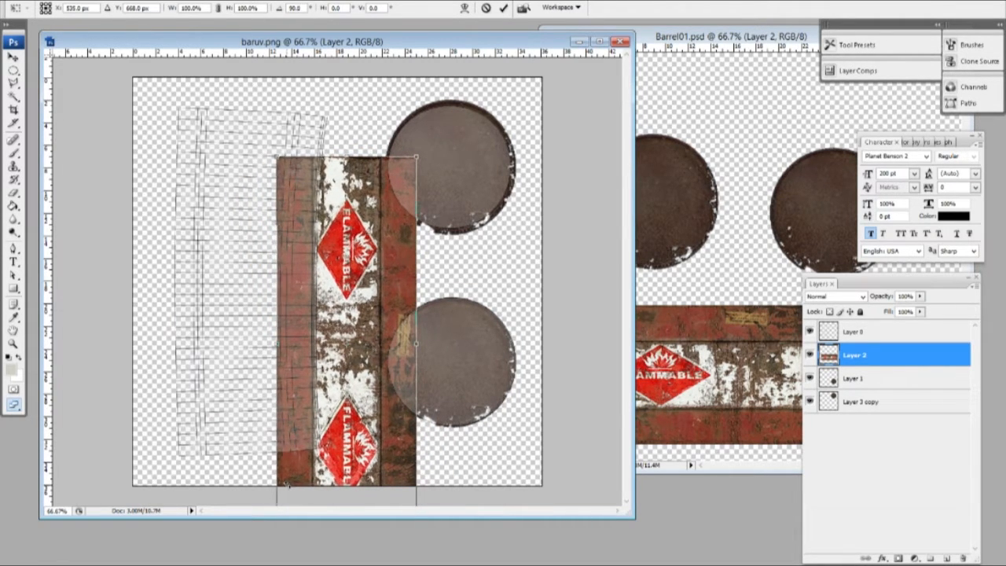
left_click_drag(363, 370, 265, 311)
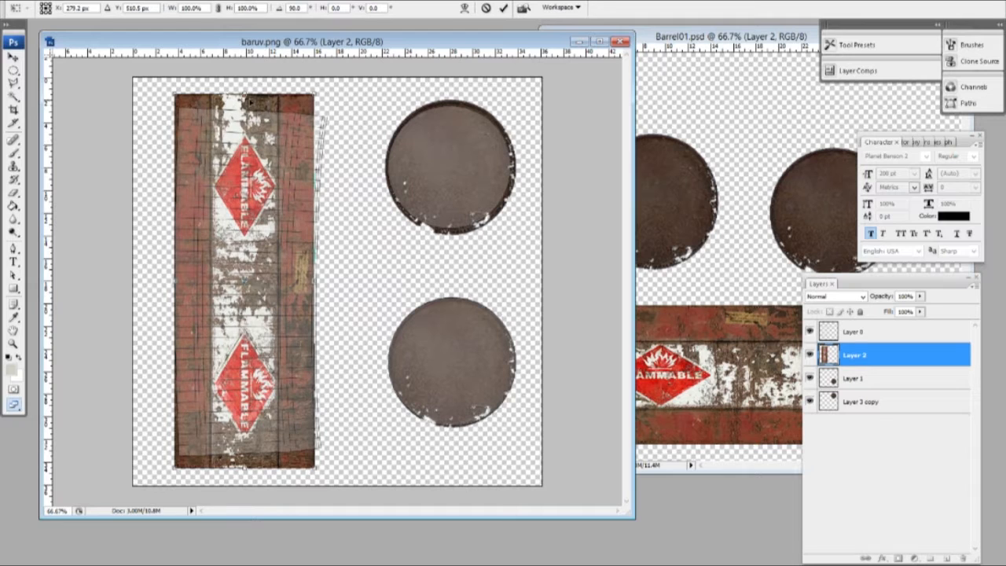
- Scale the FLAMMABLE side texture to 93.7% width and 114.1% height to cover its UV island, and hide the Layer 0 UV layout
left_click_drag(244, 95, 244, 106)
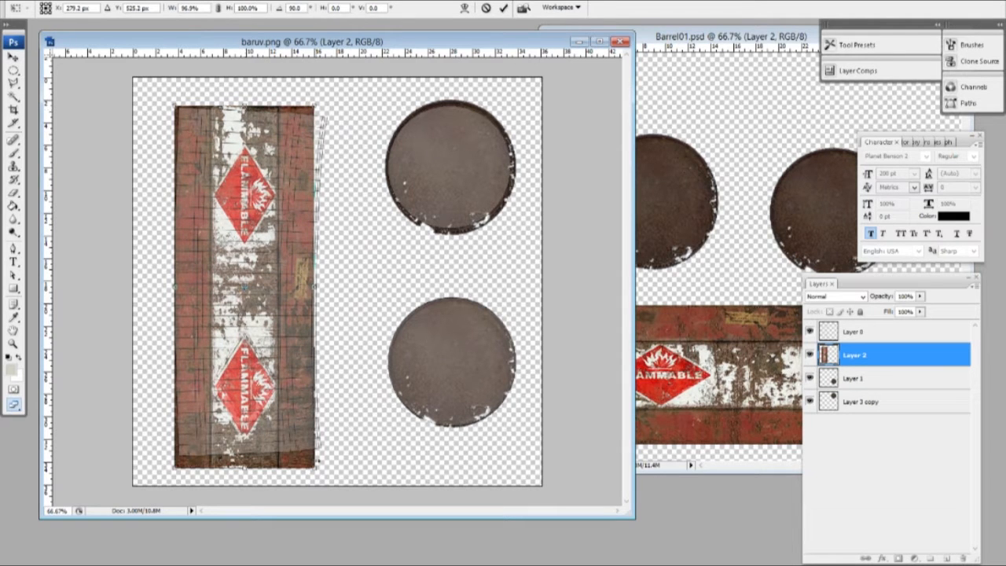
left_click_drag(245, 469, 247, 457)
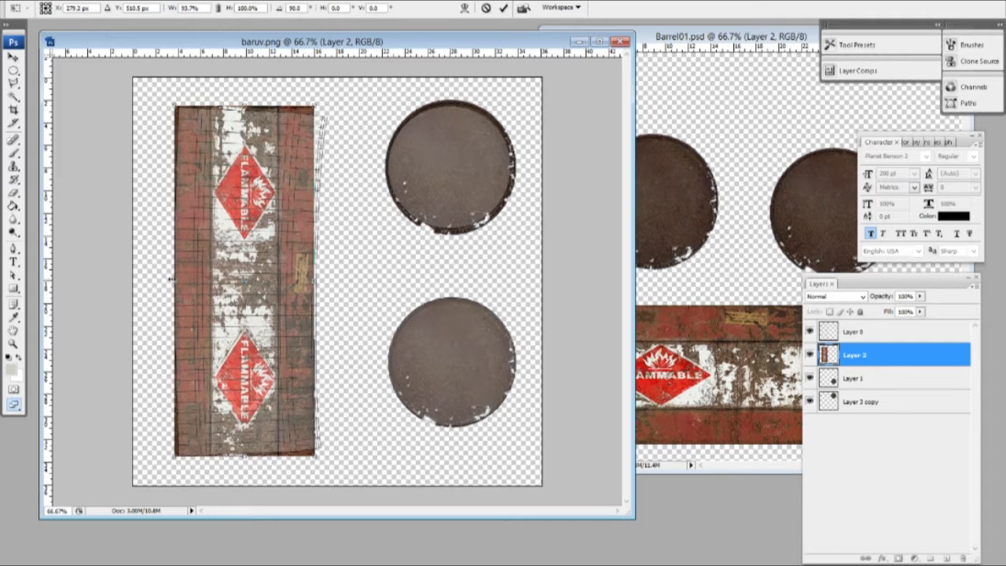
left_click_drag(173, 279, 164, 281)
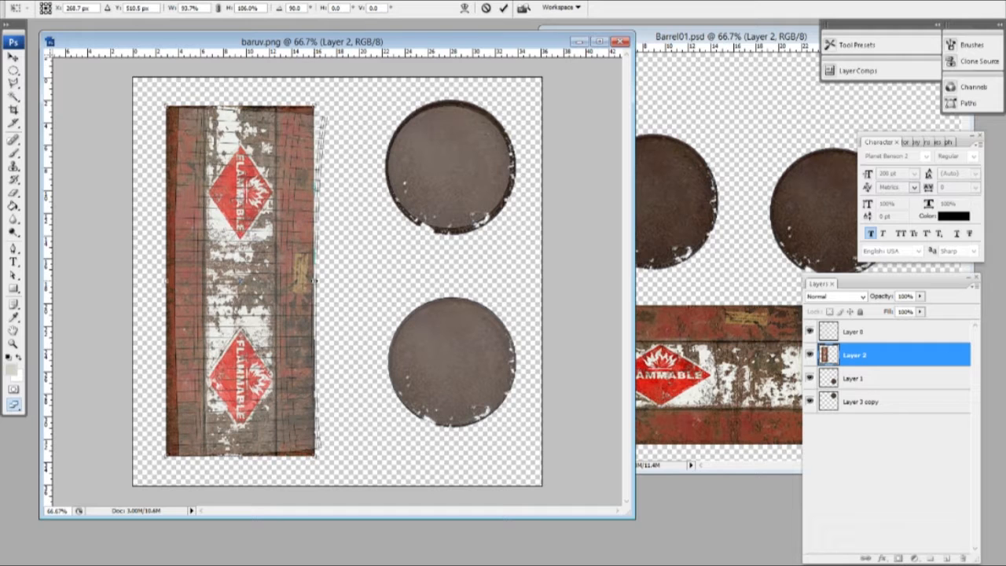
left_click_drag(315, 279, 326, 281)
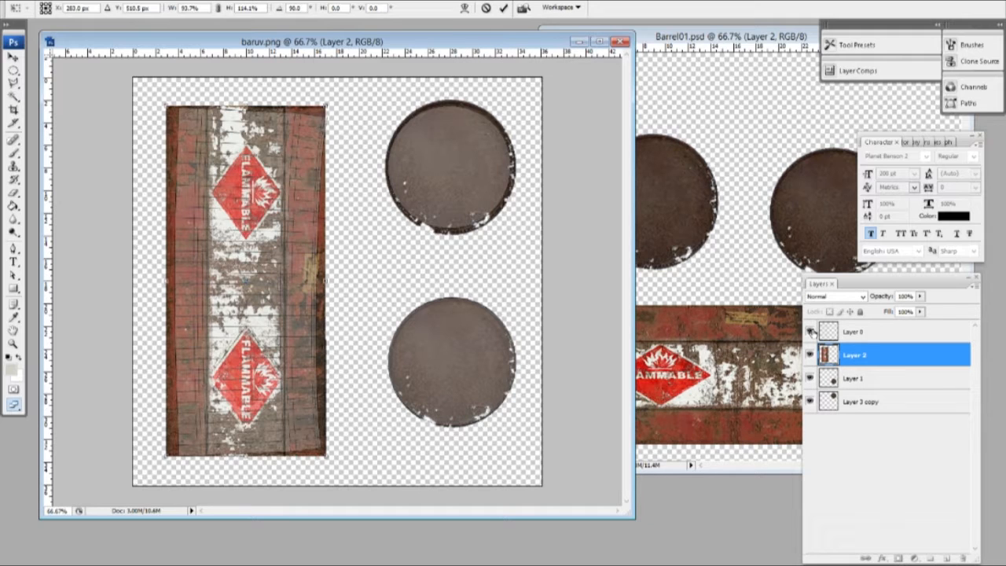
key("Return")
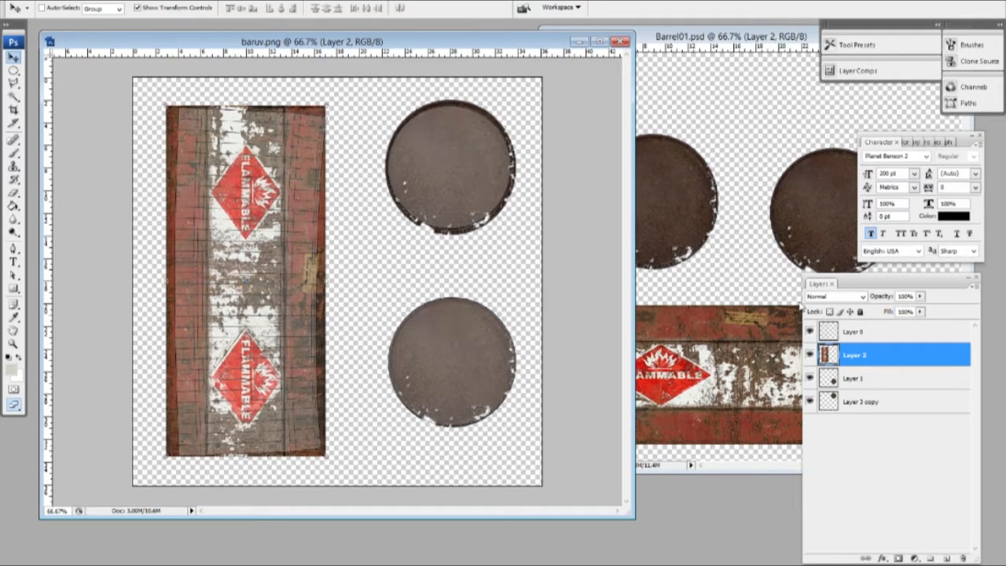
left_click(810, 331)
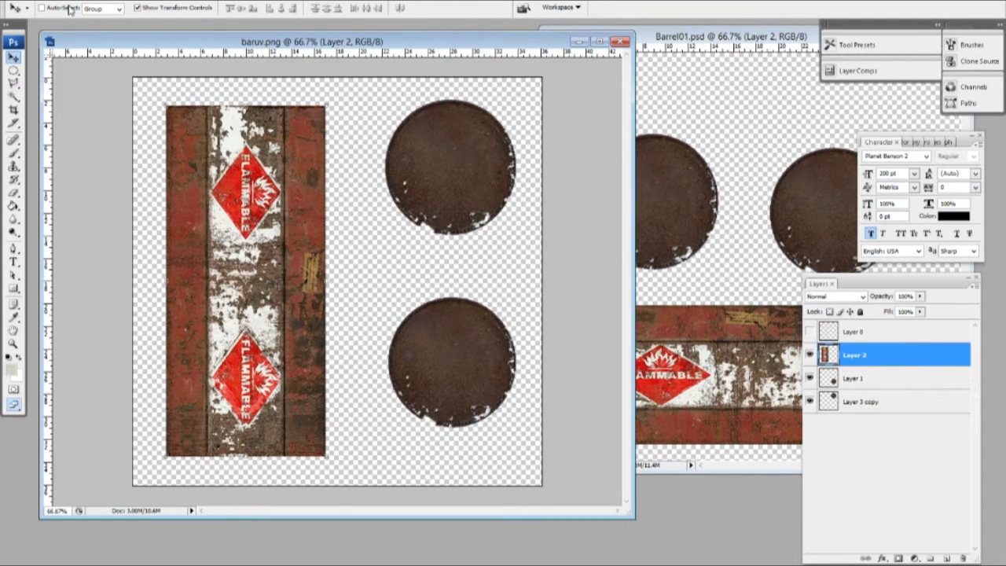
key("alt+f")
left_click(149, 170)
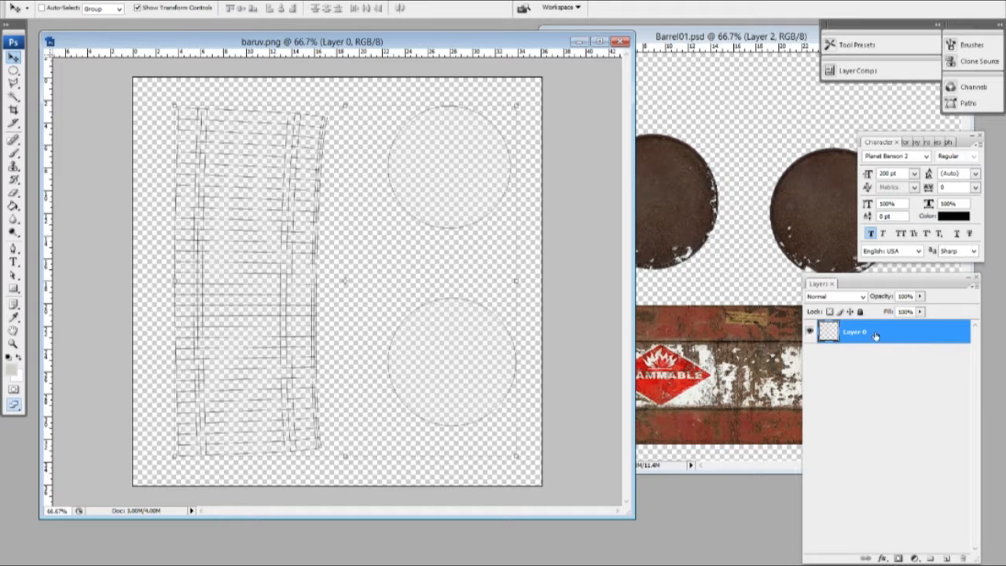
key("alt+e")
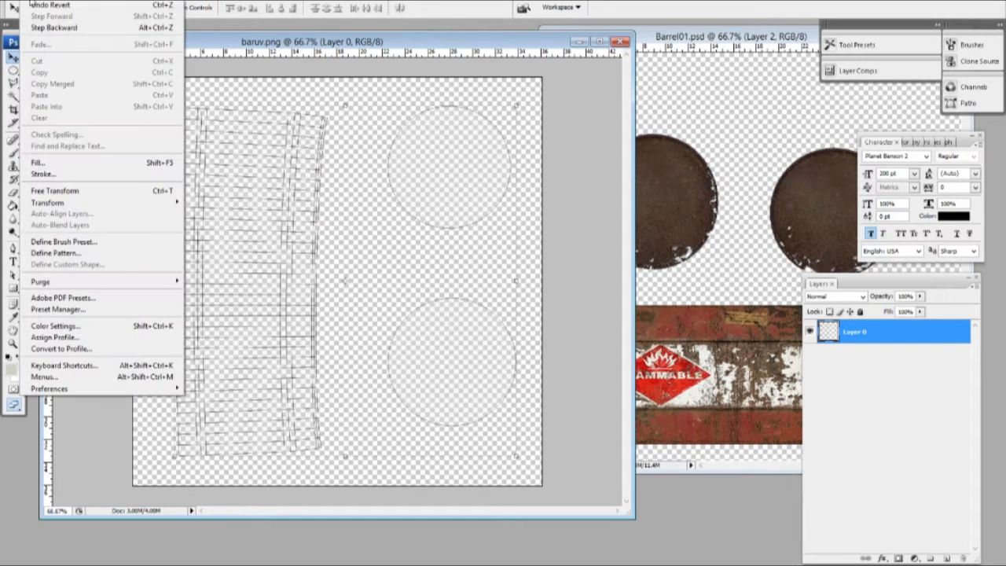
left_click(45, 31)
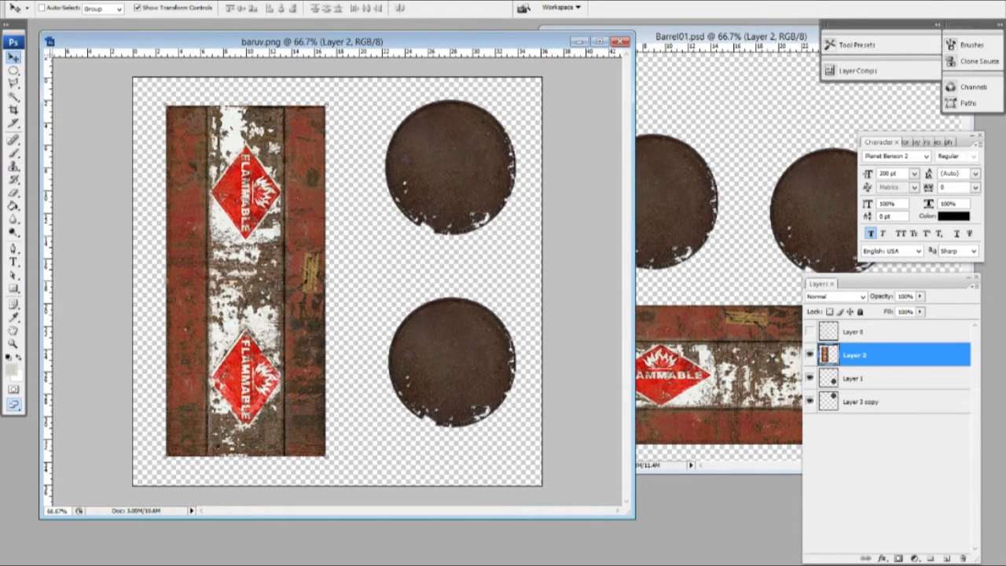
- Export the layered texture for web as a PNG-24 with transparency, named baruv-texture, in the Tuts folder
key("alt+f")
left_click(101, 167)
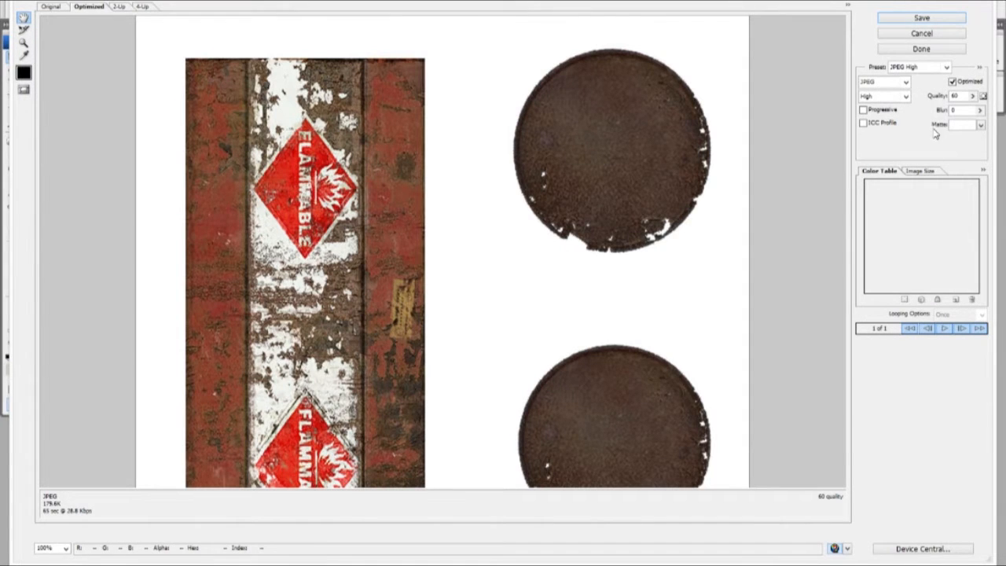
left_click(946, 66)
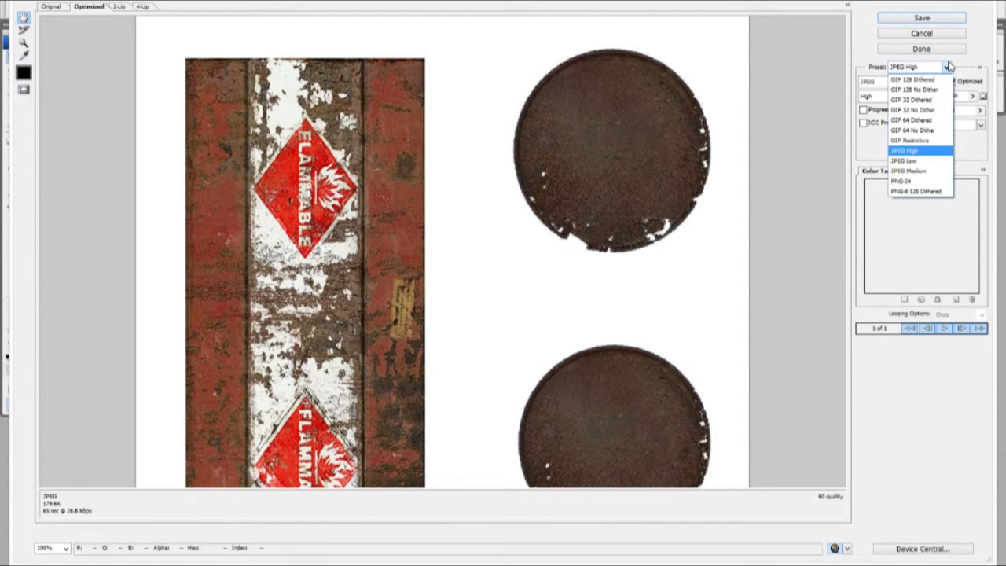
left_click(916, 181)
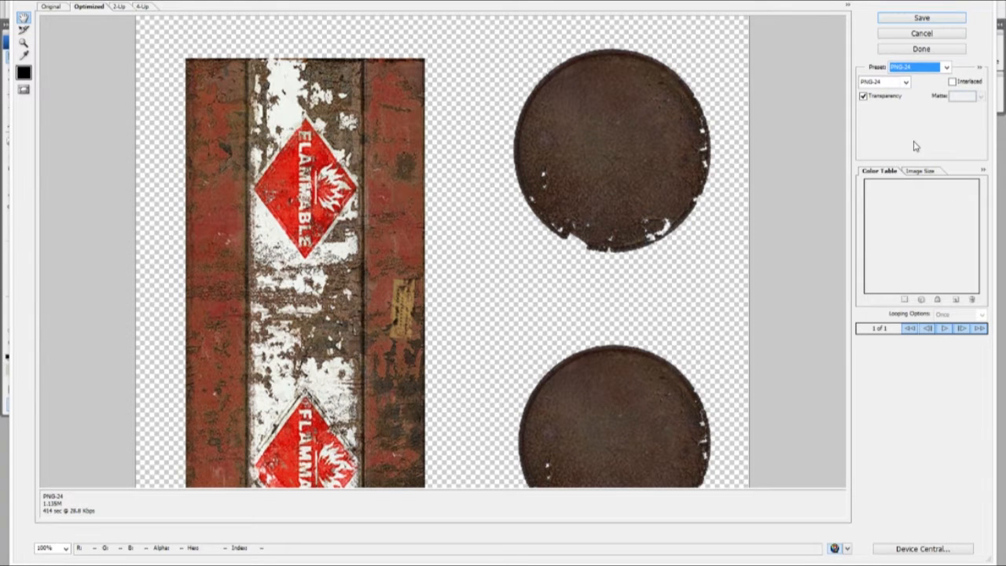
left_click(921, 19)
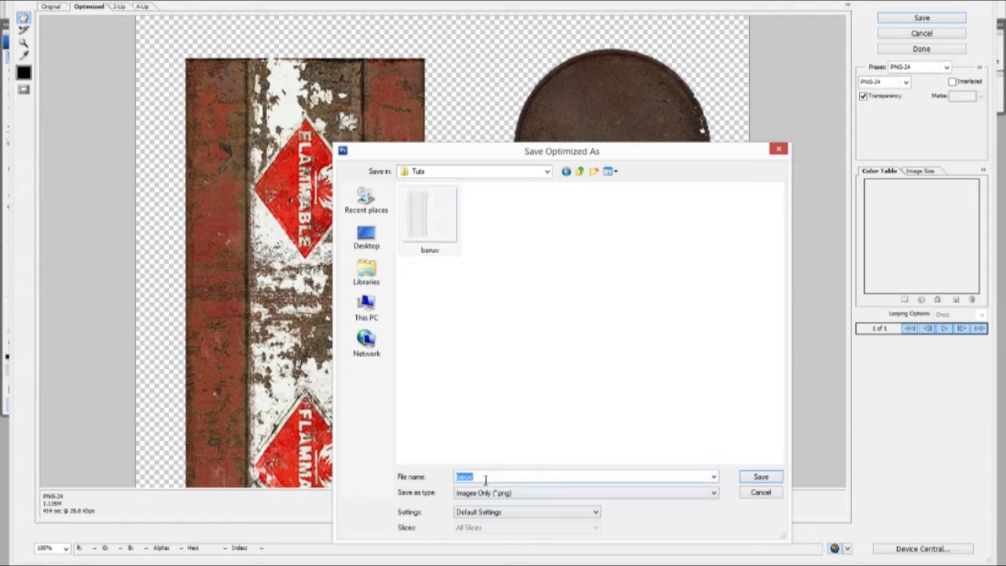
left_click(485, 477)
type("-texture")
left_click(761, 477)
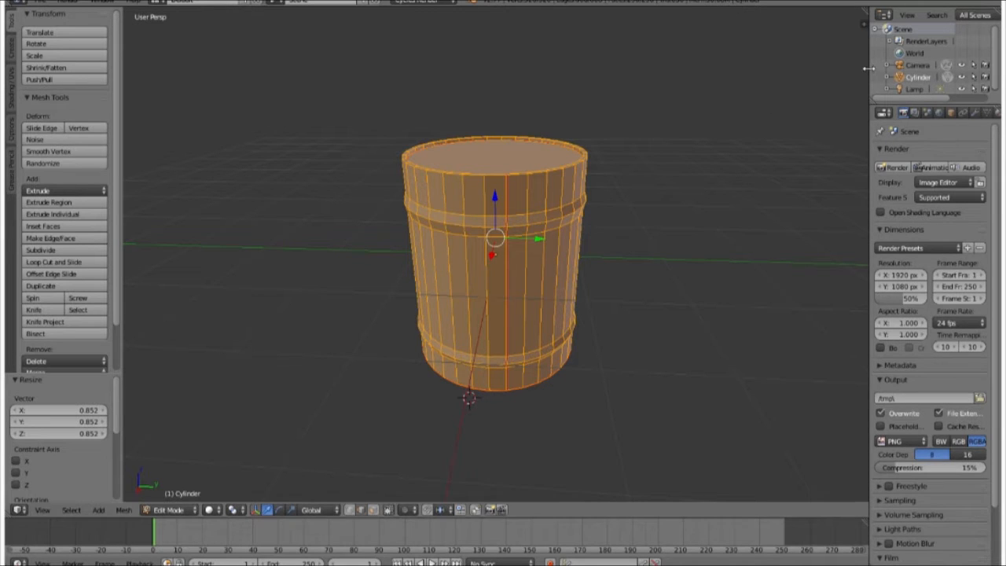
- Switch to Blender, widen the properties area and add a new material to the barrel cylinder
left_click_drag(869, 66, 775, 66)
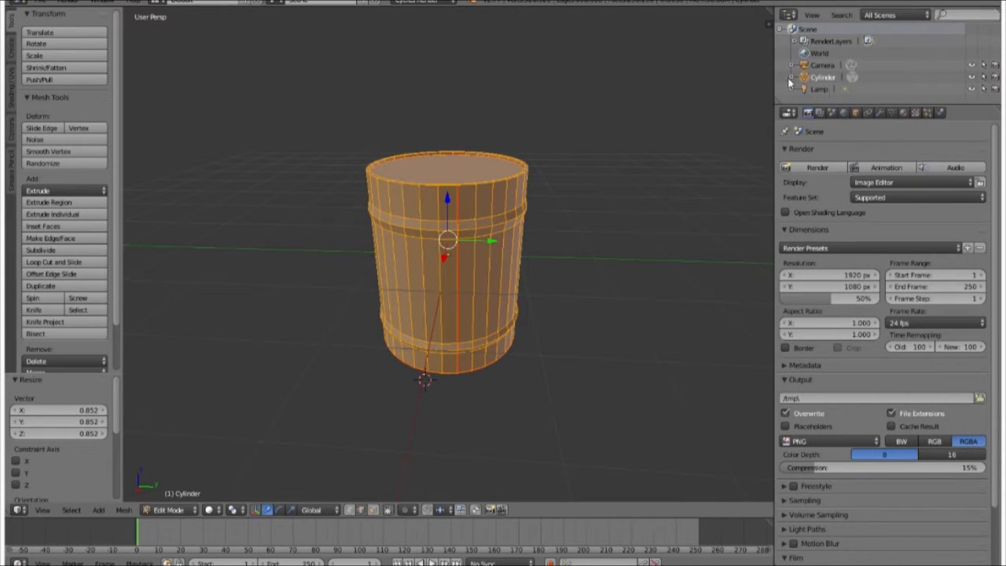
left_click(916, 115)
left_click(903, 114)
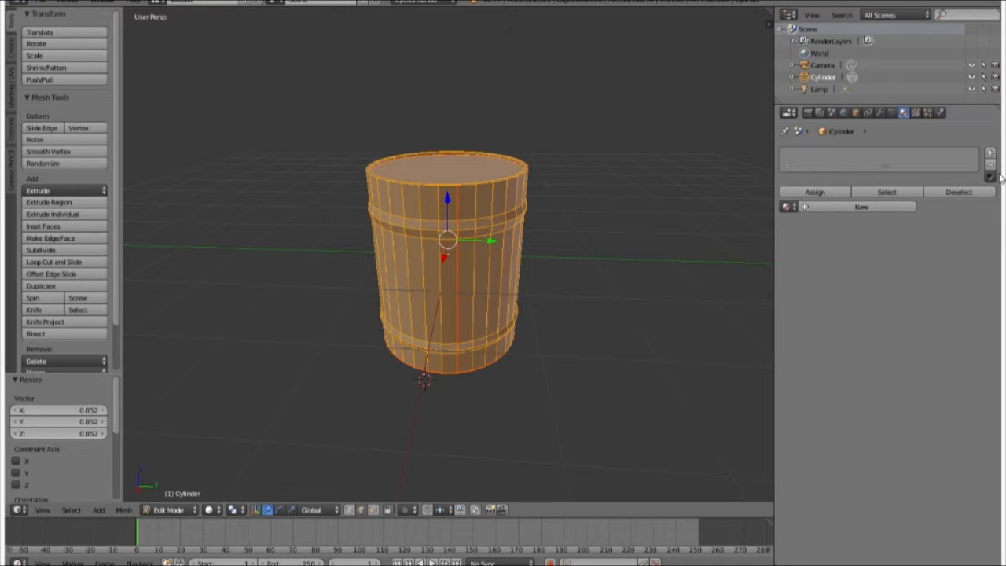
left_click(989, 152)
left_click(901, 207)
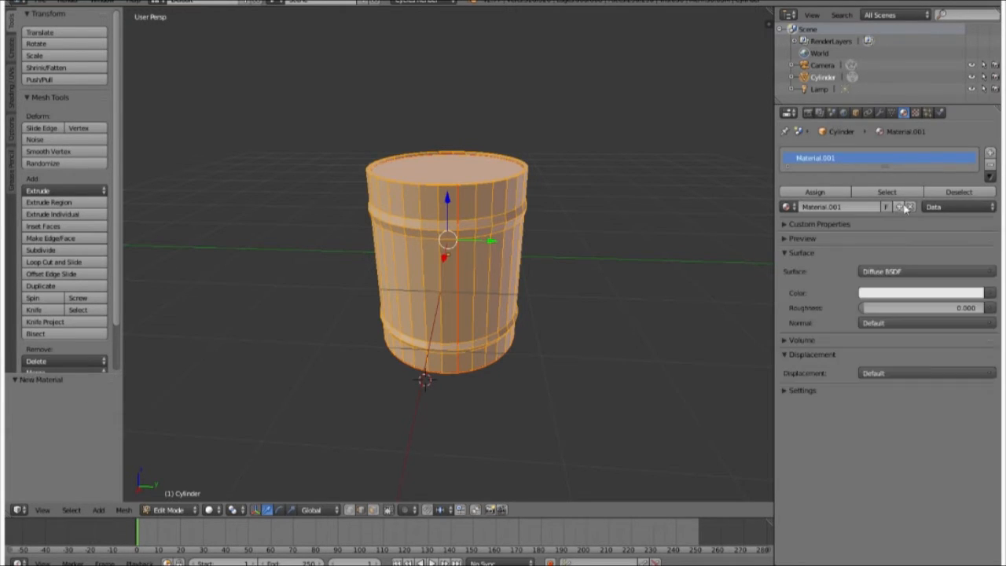
- Set the Diffuse BSDF color to an Image Texture using baruv-texture.png and assign the material to the selected barrel faces
left_click(914, 273)
left_click(989, 293)
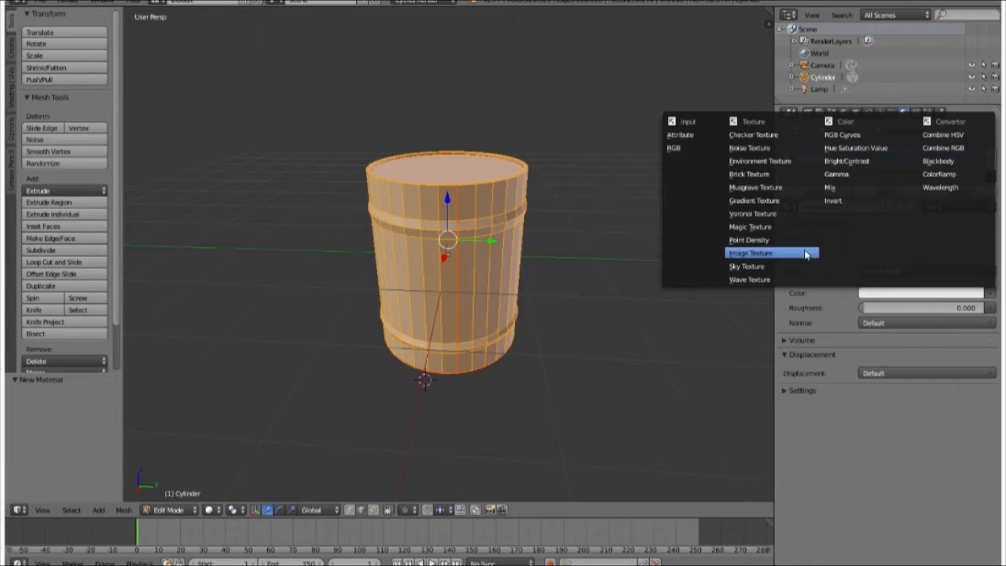
left_click(766, 253)
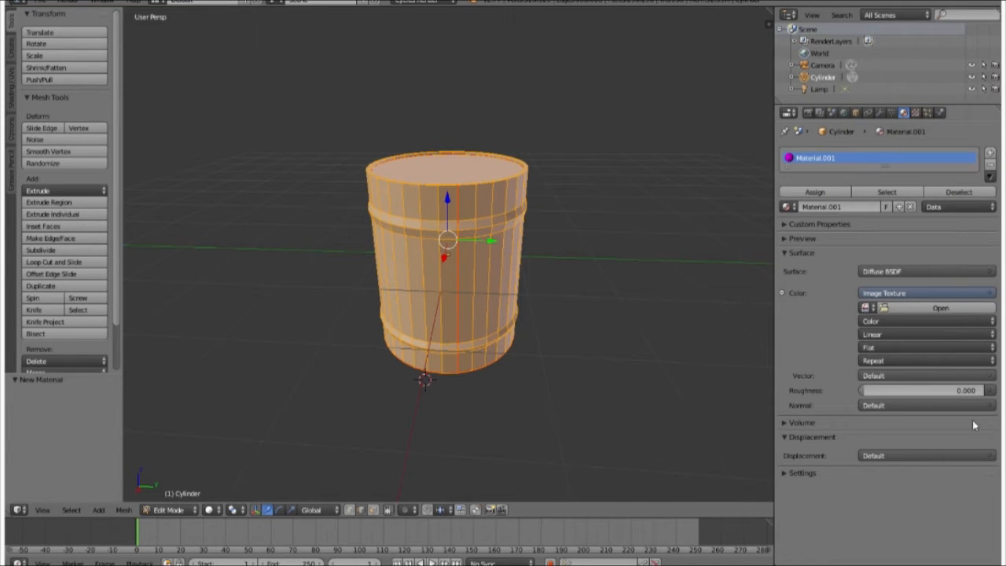
left_click(941, 308)
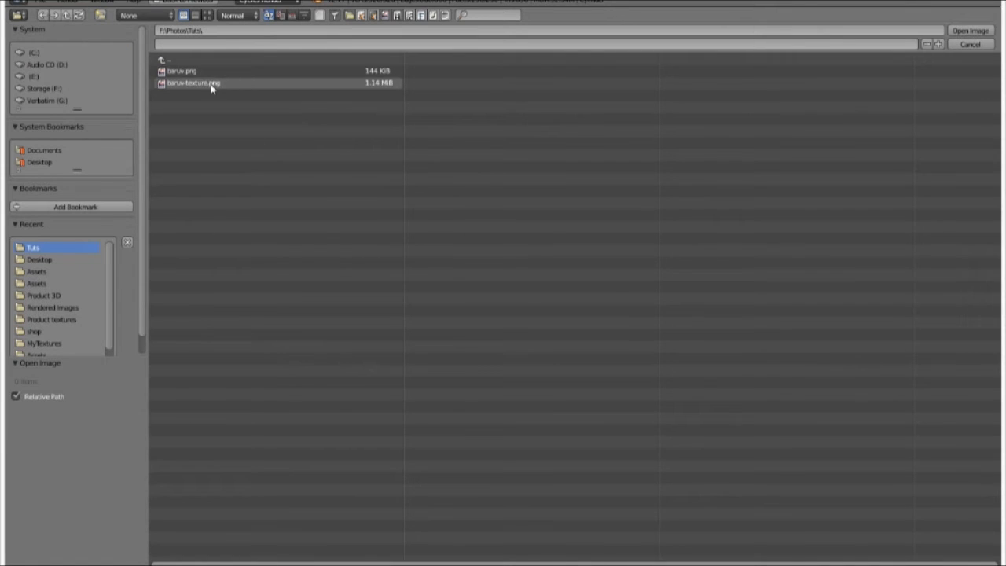
left_click(193, 83)
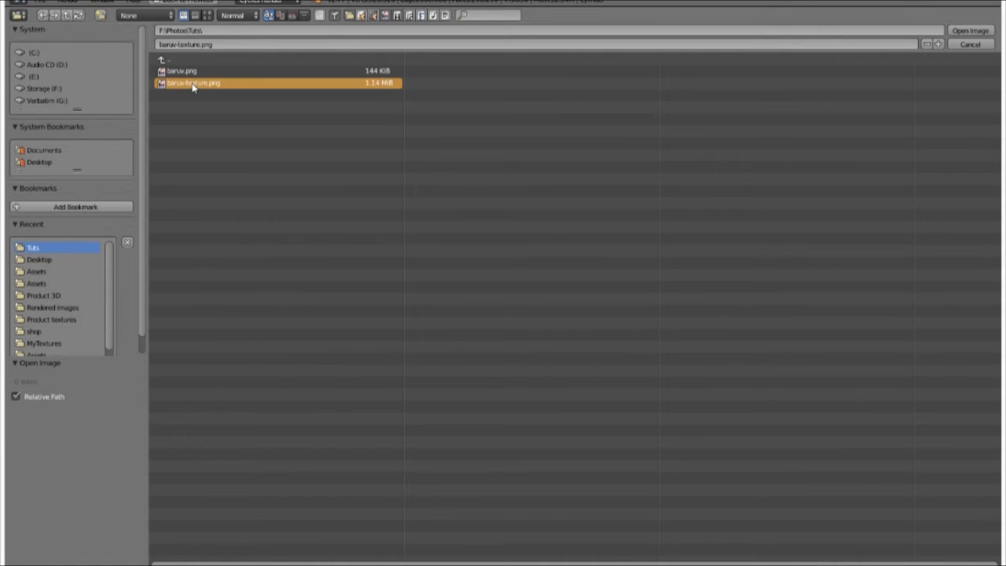
left_click(970, 31)
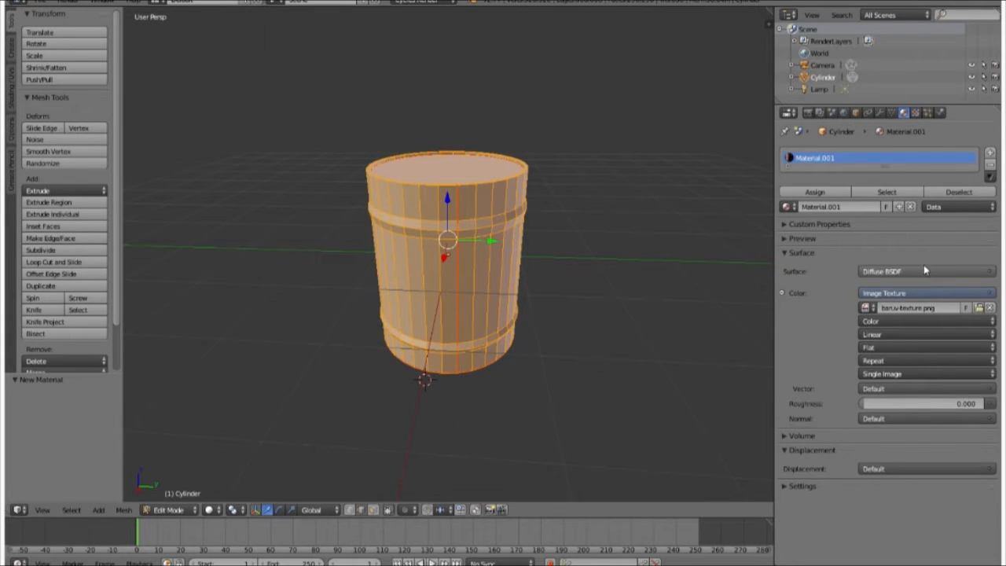
left_click(814, 191)
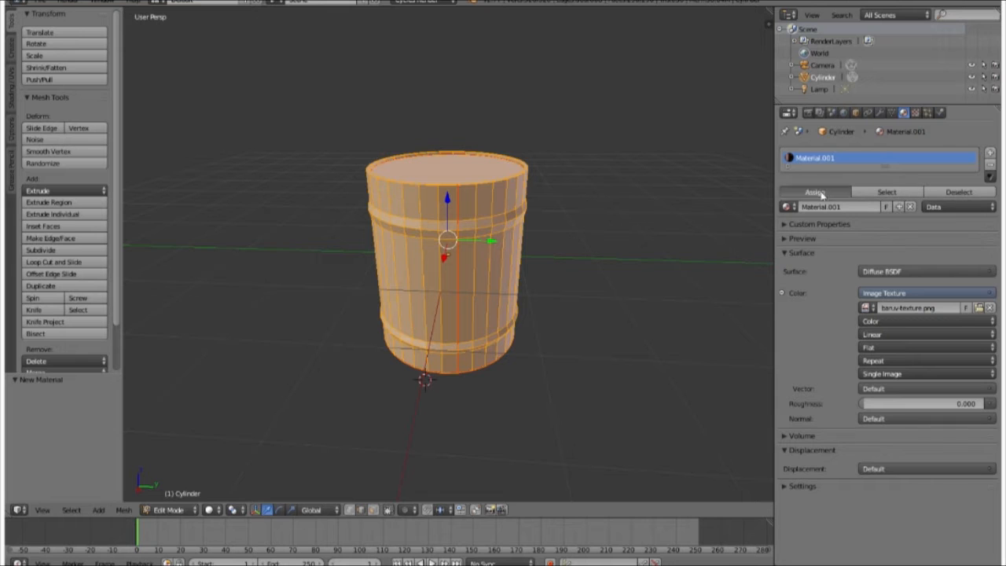
- Inspect the textured barrel from several sides in Rendered viewport shading and return to Solid shading
left_click(212, 510)
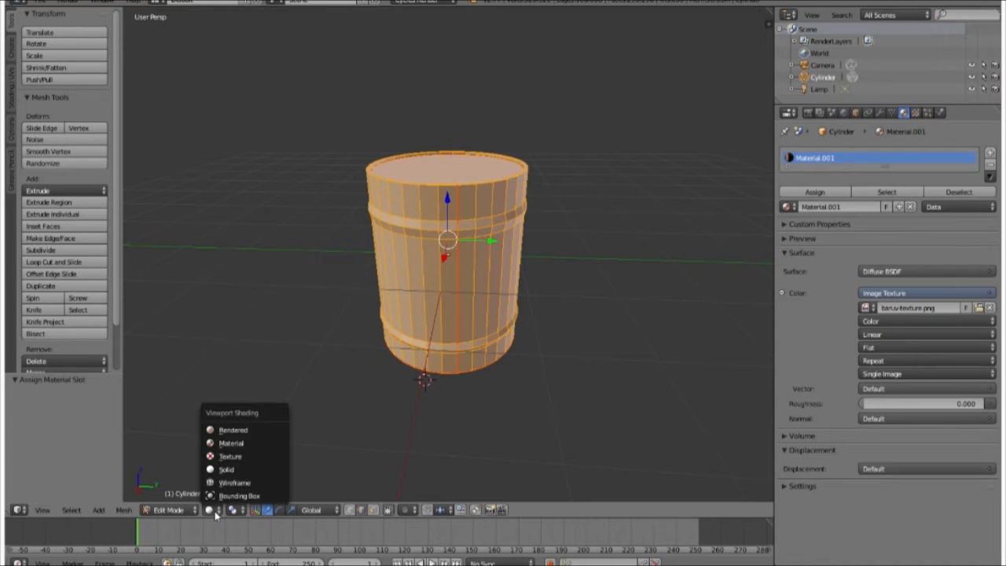
left_click(241, 430)
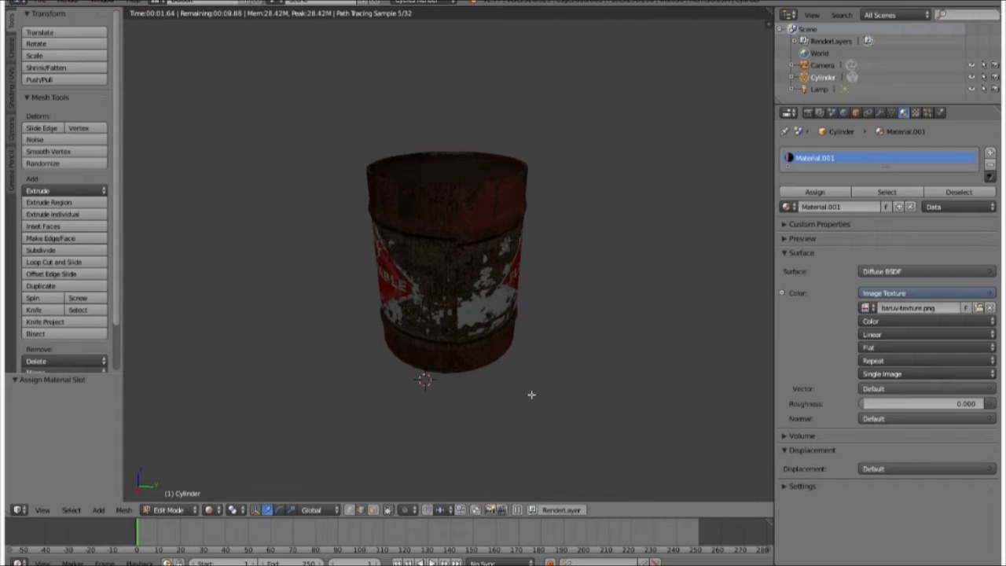
middle_click_drag(530, 395, 460, 424)
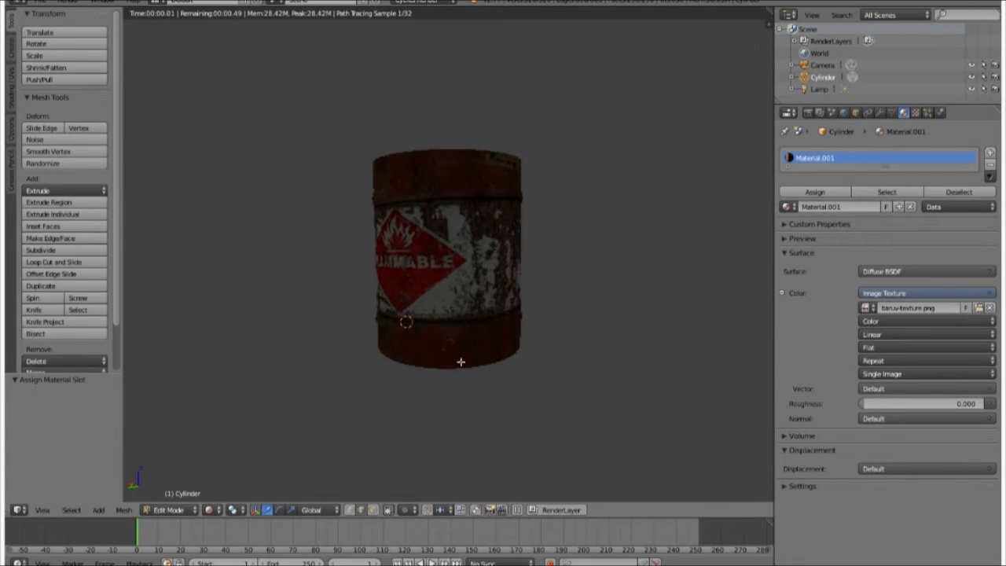
middle_click_drag(542, 385, 404, 393)
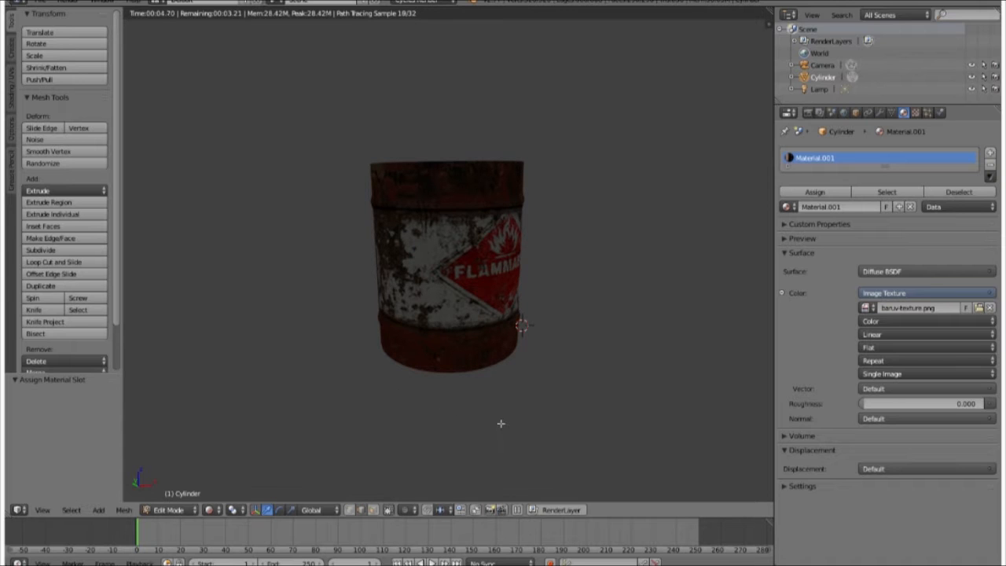
middle_click_drag(495, 422, 439, 400)
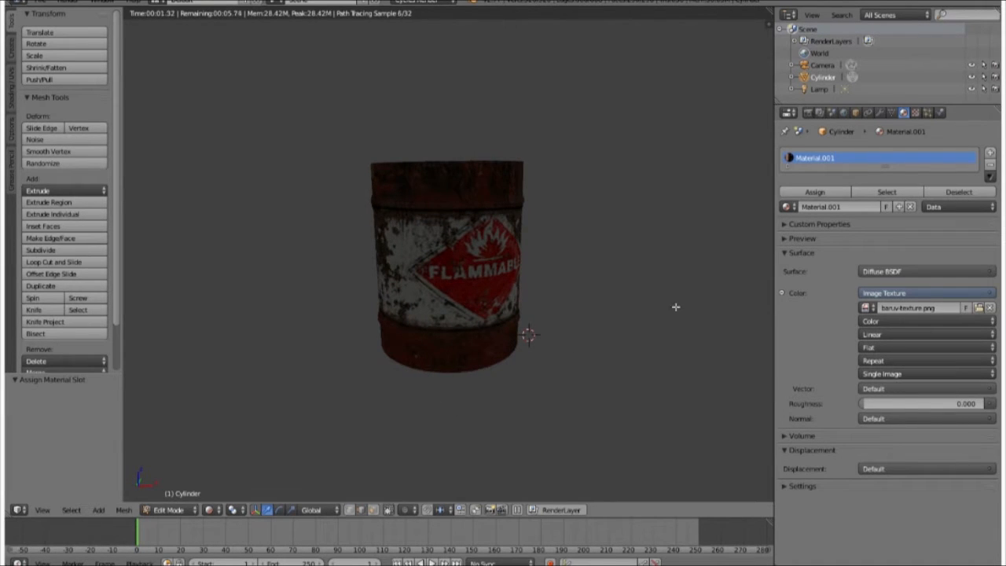
left_click(212, 510)
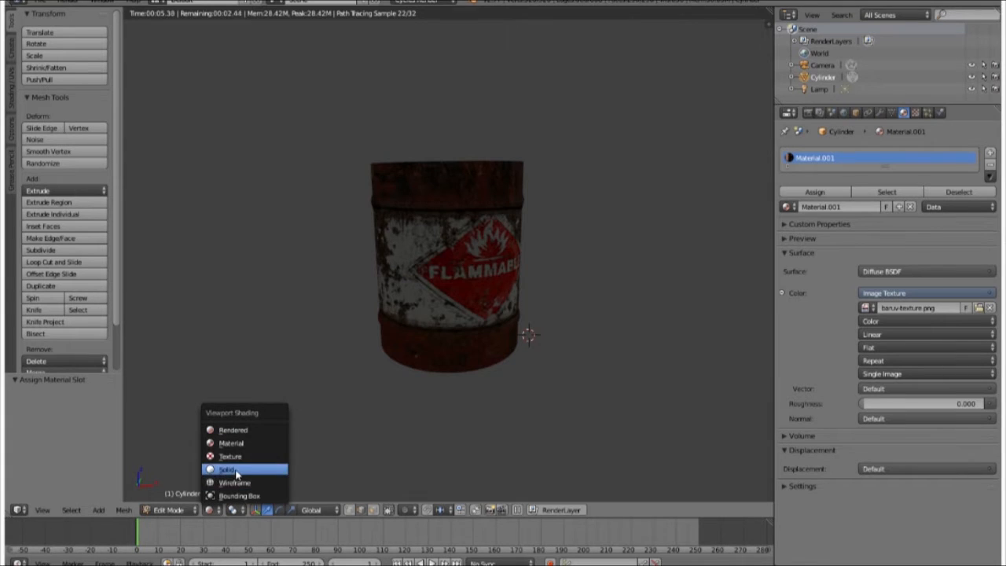
left_click(237, 474)
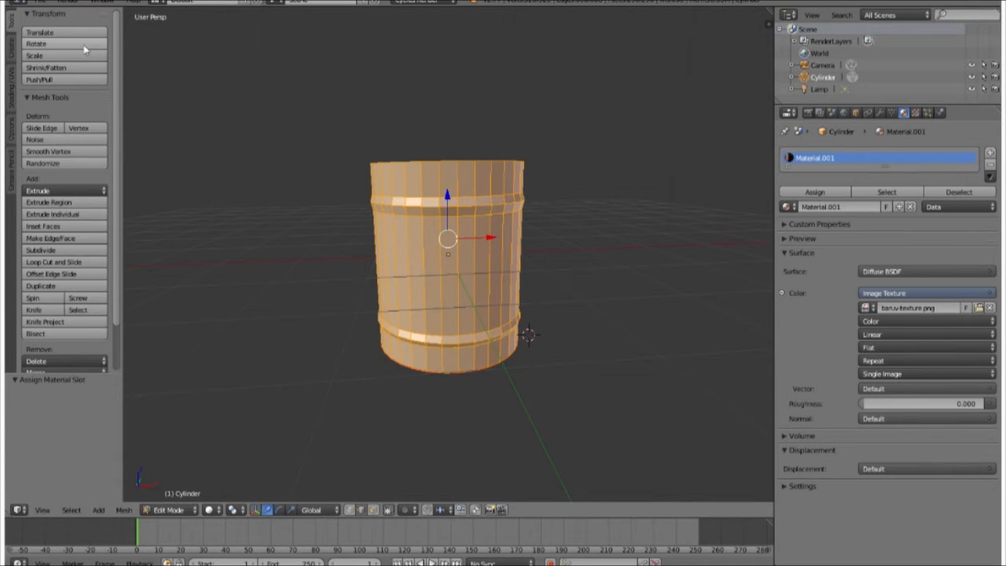
- Add a plane with radius 1.000 and move it about -1.175 along X beneath the barrel
left_click(11, 49)
left_click(81, 46)
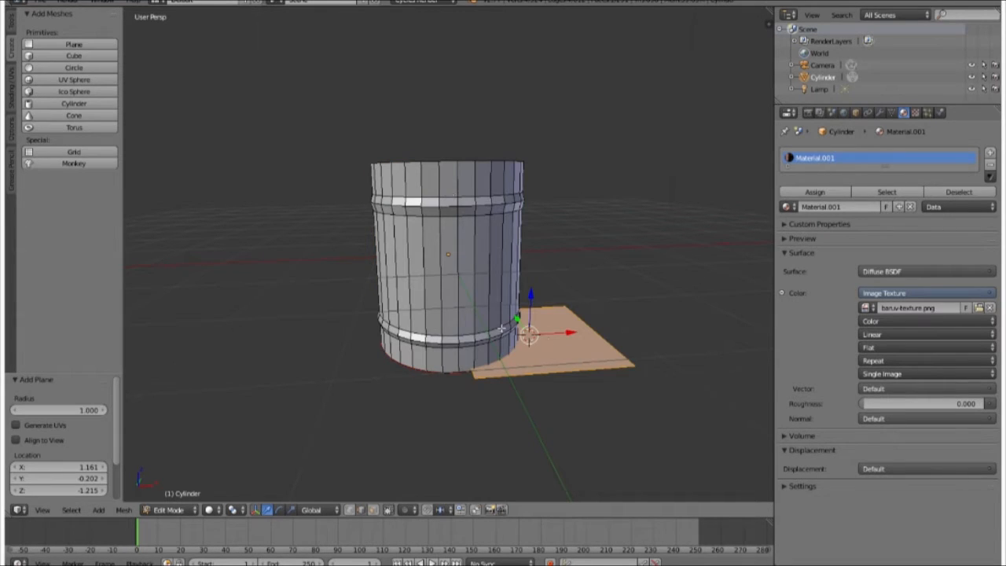
key("g")
key("x")
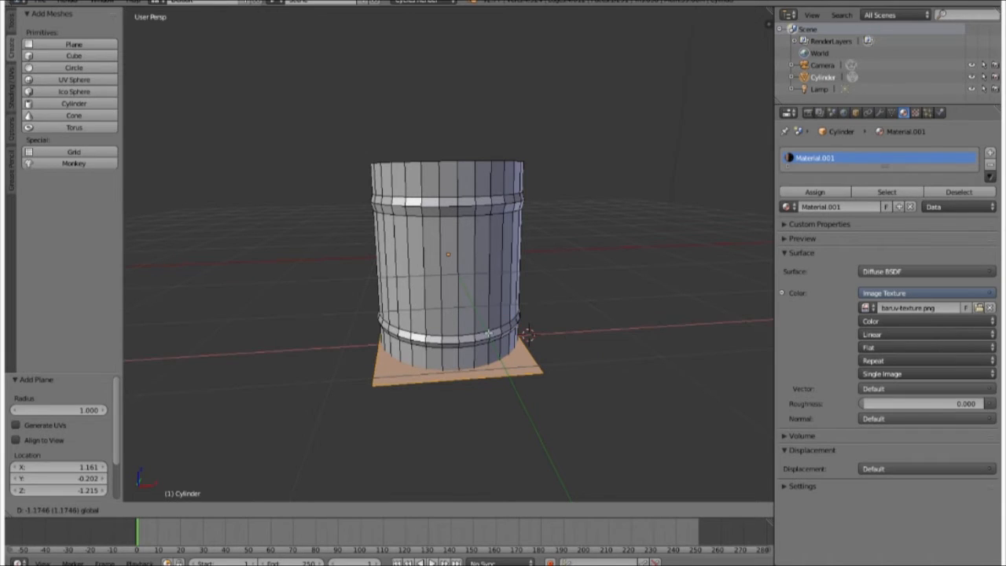
left_click(378, 404)
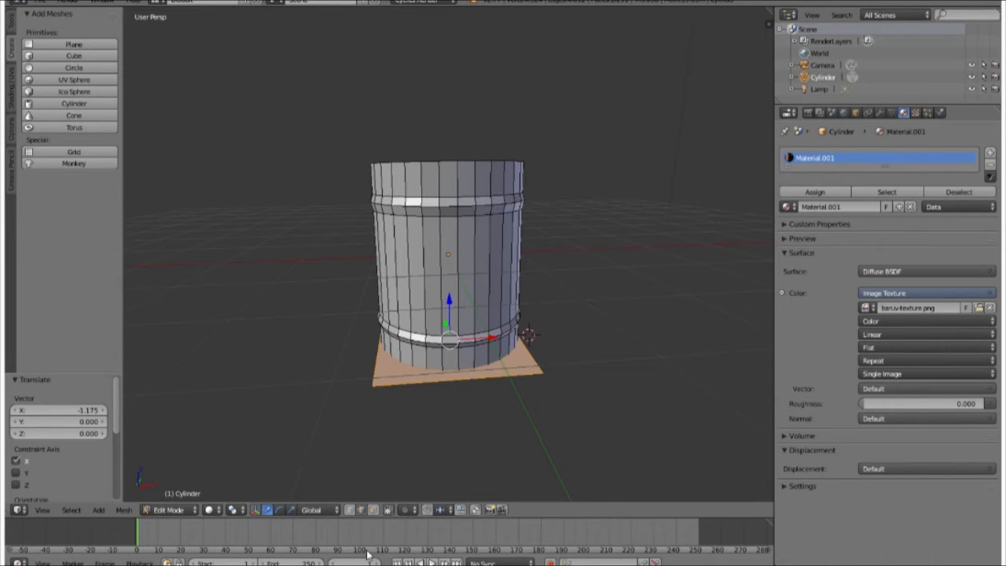
- Scale the plane by about 6.836 along X and 11.2 along Y to form a large ground surface
left_click(291, 510)
left_click_drag(495, 338, 709, 341)
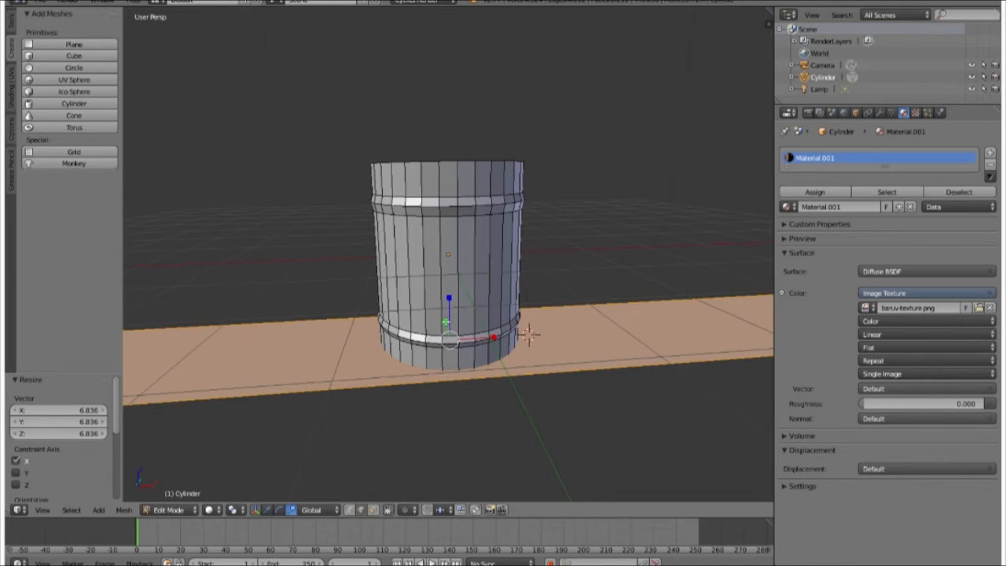
left_click_drag(445, 322, 427, 158)
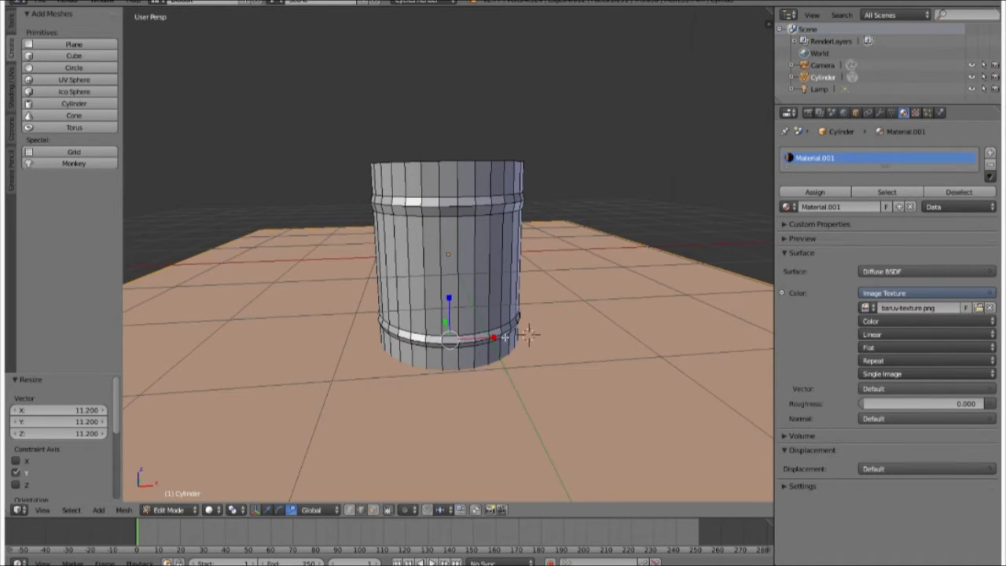
- Scale the ground plane by about 2.482 along X and run test renders of the scene from the camera
left_click_drag(529, 335, 562, 333)
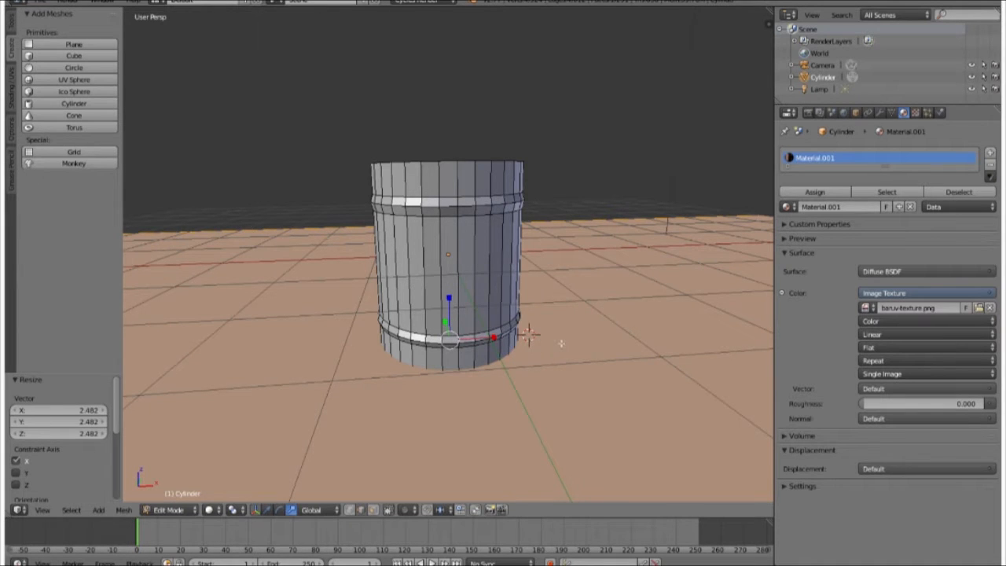
key("F12")
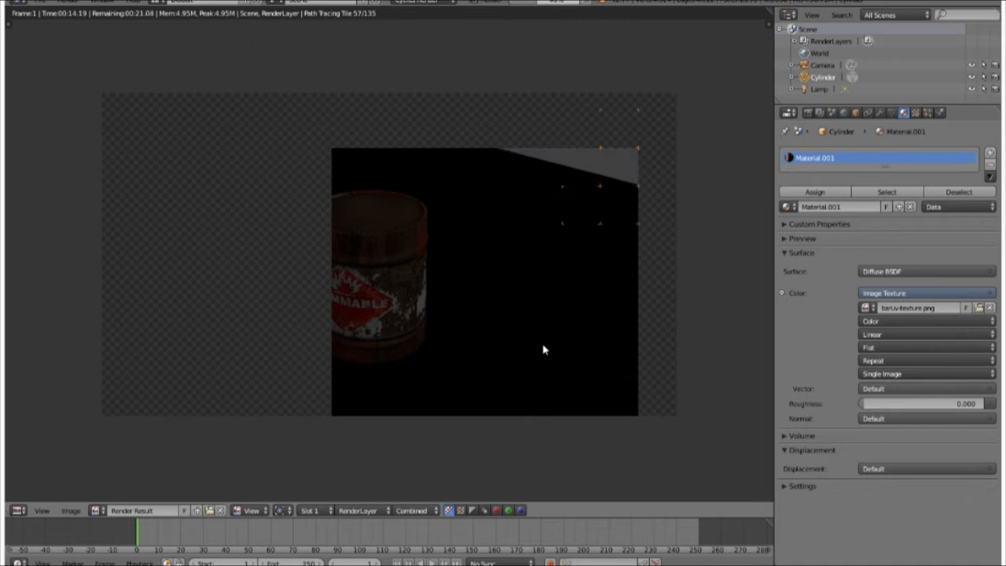
key("Escape")
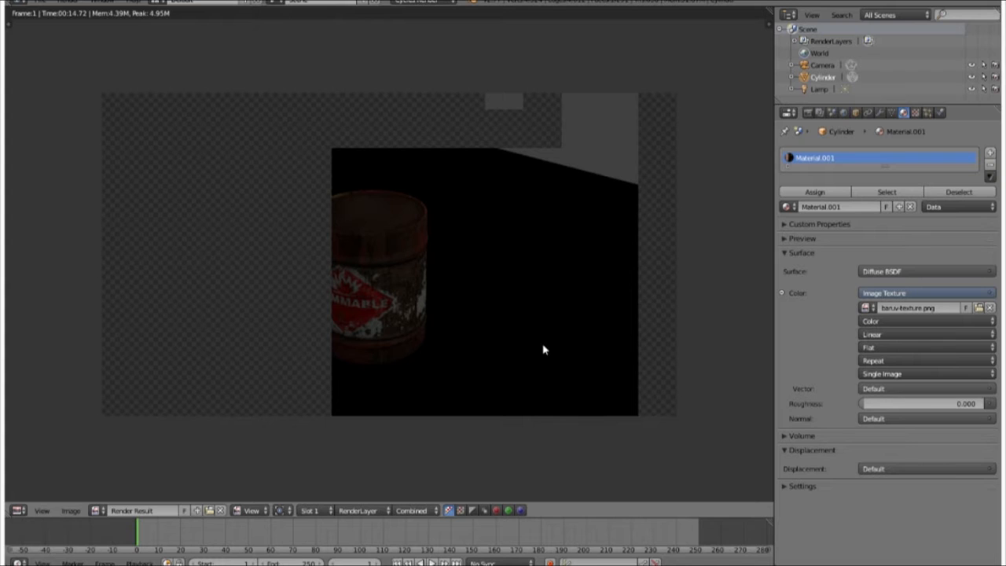
key("Escape")
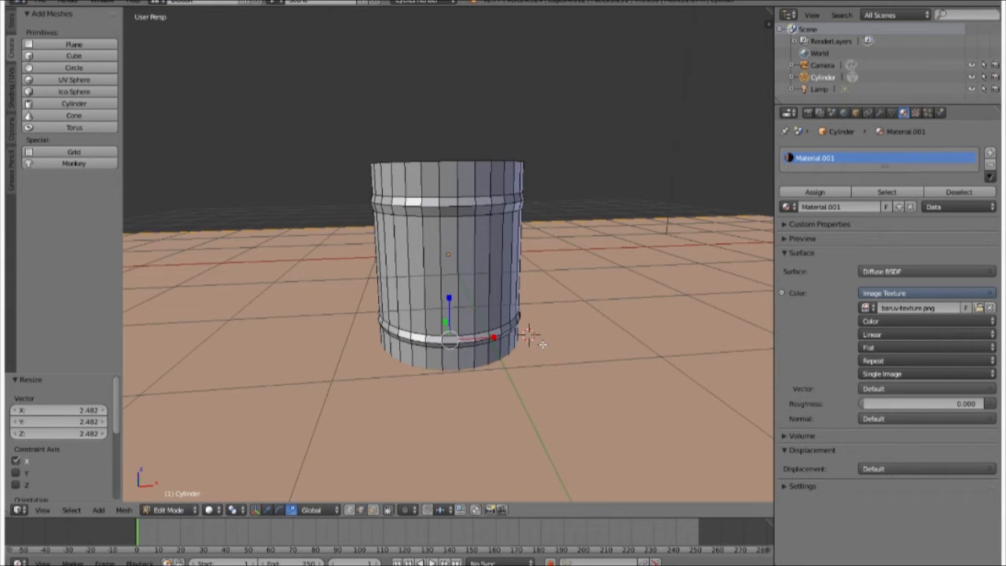
key("F12")
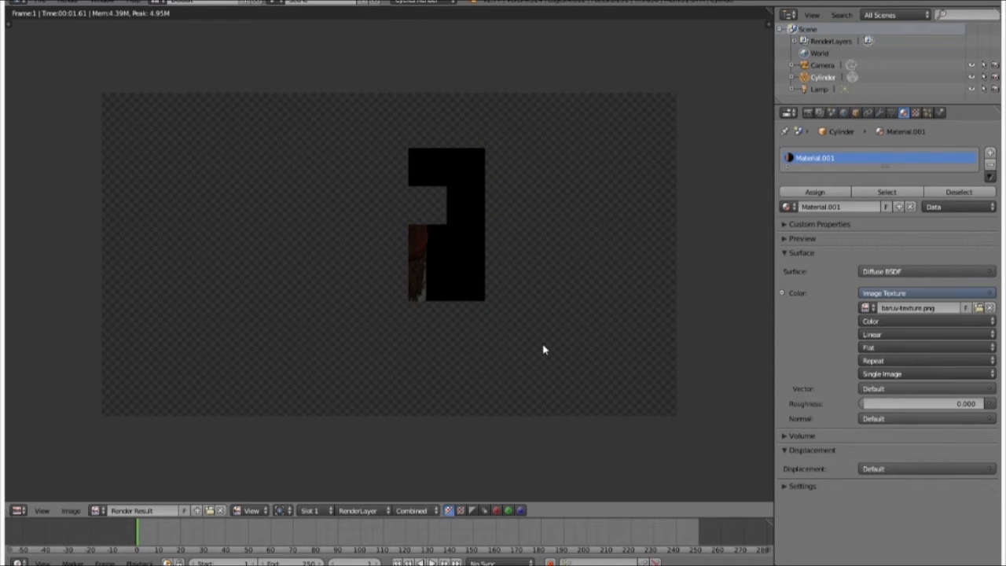
key("Escape")
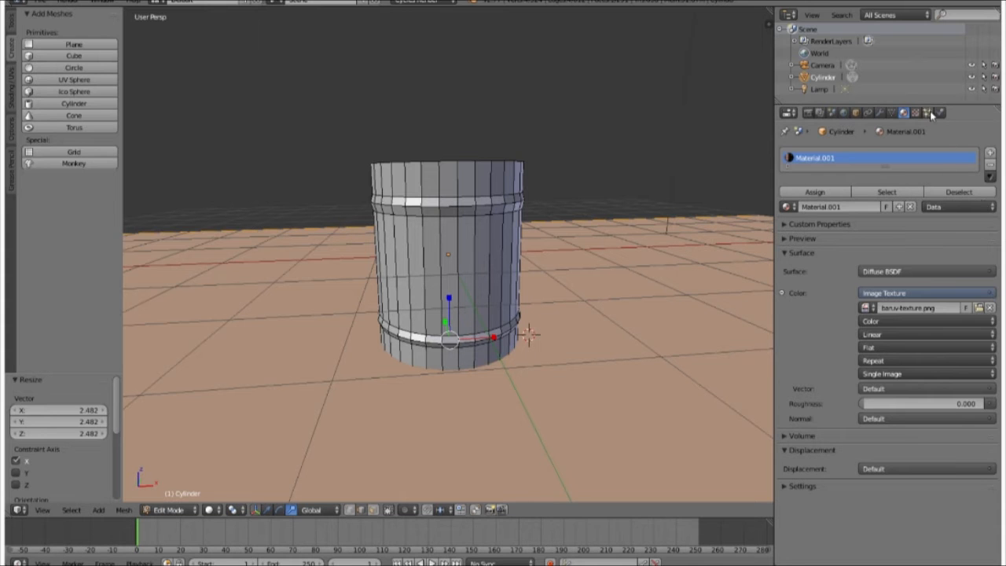
- Return to Object Mode, add a separate plane with radius 1.000 and scale it by about 5.56 along Y
scroll(312, 293, "down", 8)
middle_click_drag(366, 281, 331, 302)
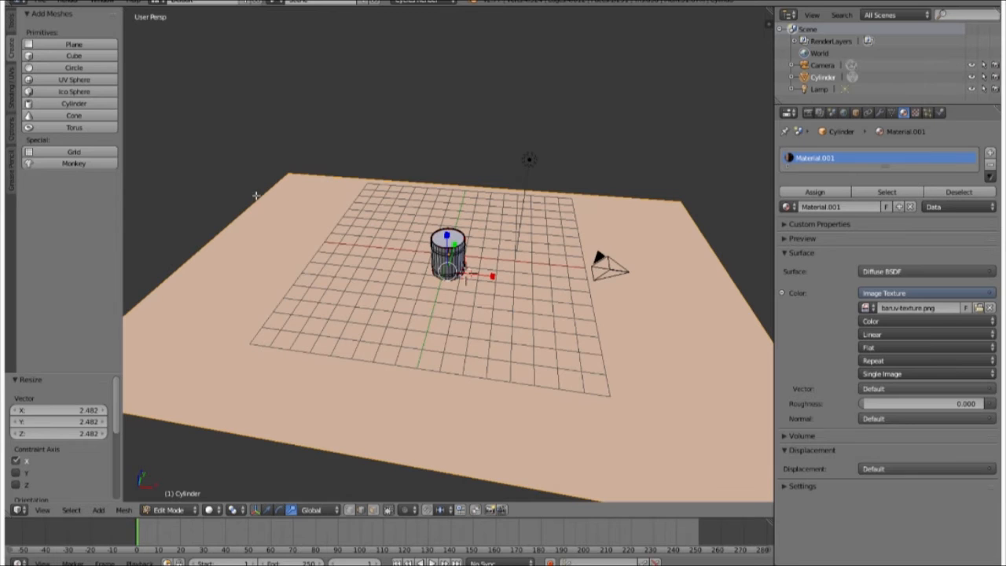
key("Tab")
left_click(73, 44)
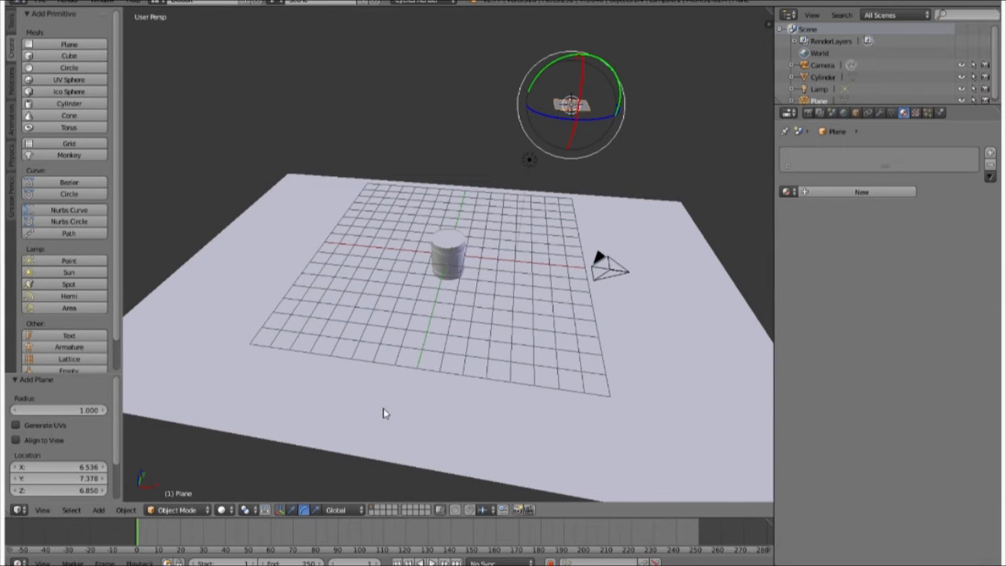
left_click(316, 509)
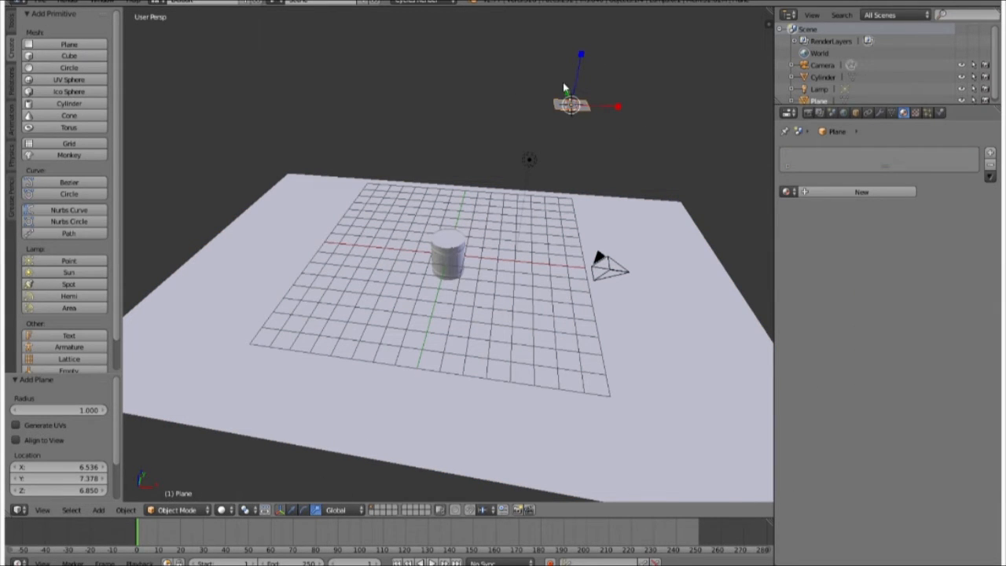
left_click_drag(566, 94, 553, 28)
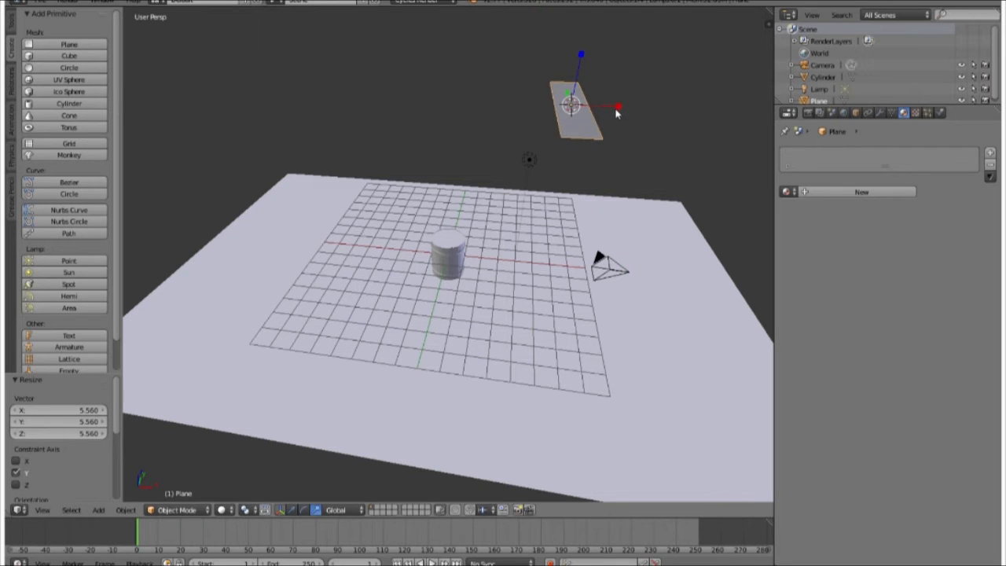
- Move the new plane about -11.465 along X and adjust its height above the ground, ending with a Z move of about 1.374
left_click_drag(615, 108, 438, 126)
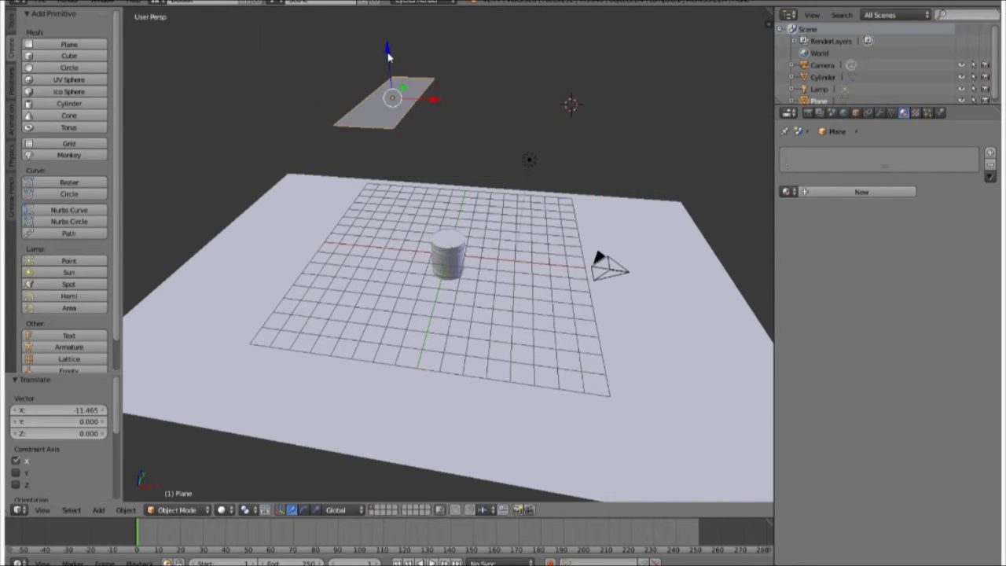
left_click_drag(388, 55, 397, 154)
middle_click_drag(576, 406, 502, 361)
left_click_drag(502, 152, 409, 101)
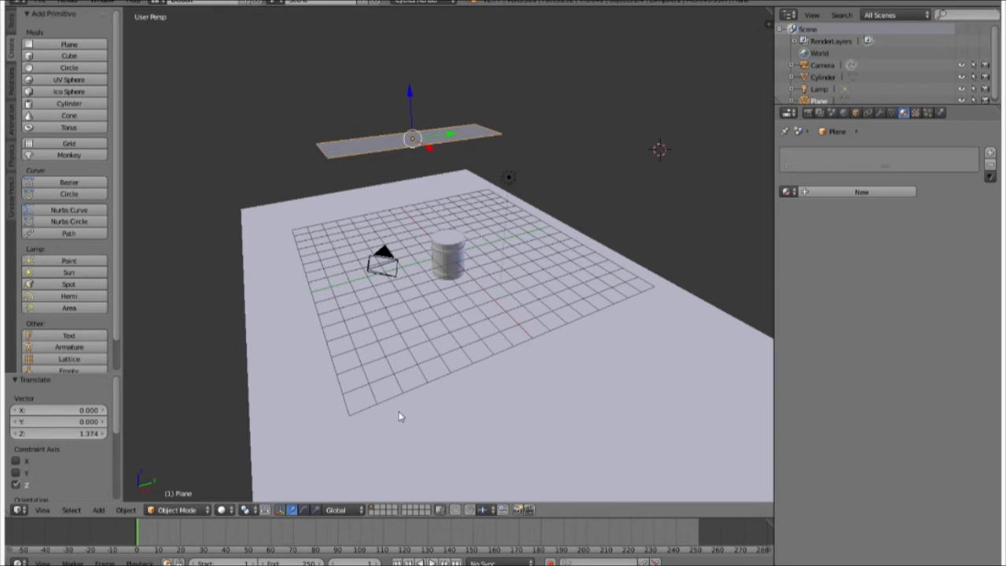
- Tilt the raised plane toward the barrel by rotating it about Y by about -18.038° and another -19.398°
left_click(305, 510)
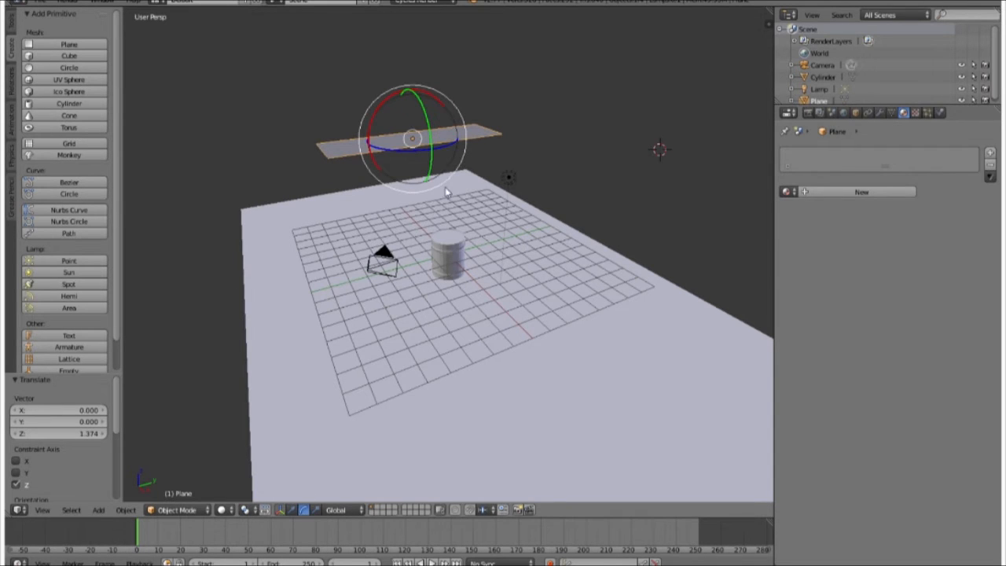
mouse_move(432, 158)
left_mouse_down()
mouse_move(431, 147)
mouse_move(430, 157)
left_mouse_up()
middle_click_drag(440, 371, 553, 354)
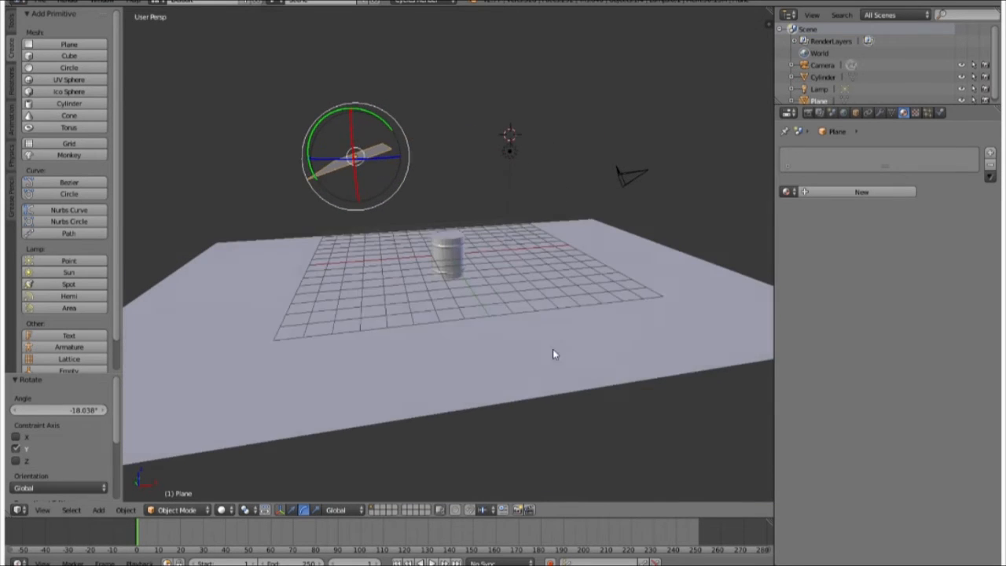
left_click_drag(394, 136, 381, 118)
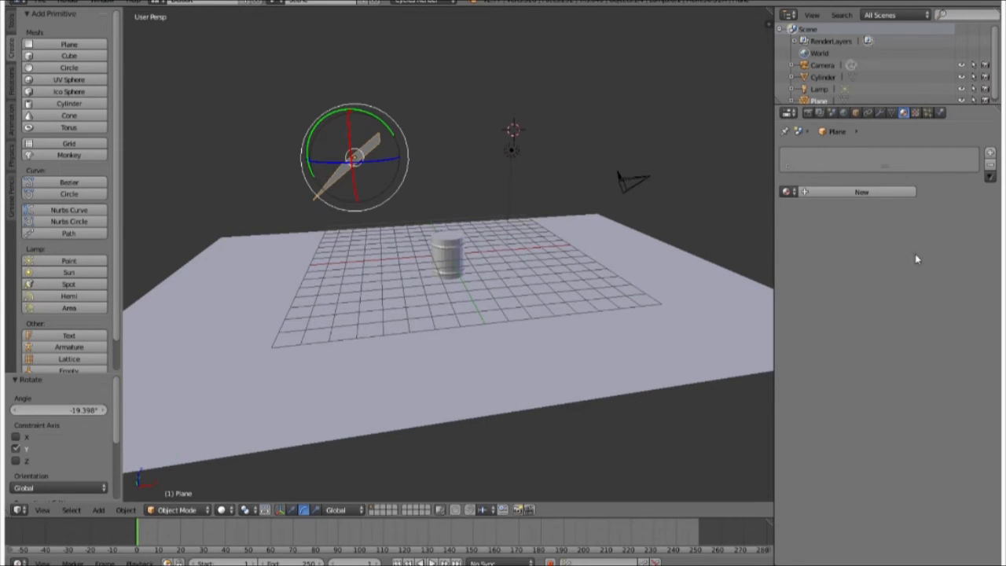
- Give the tilted plane a new material with an Emission surface and set its strength to 10
left_click(989, 152)
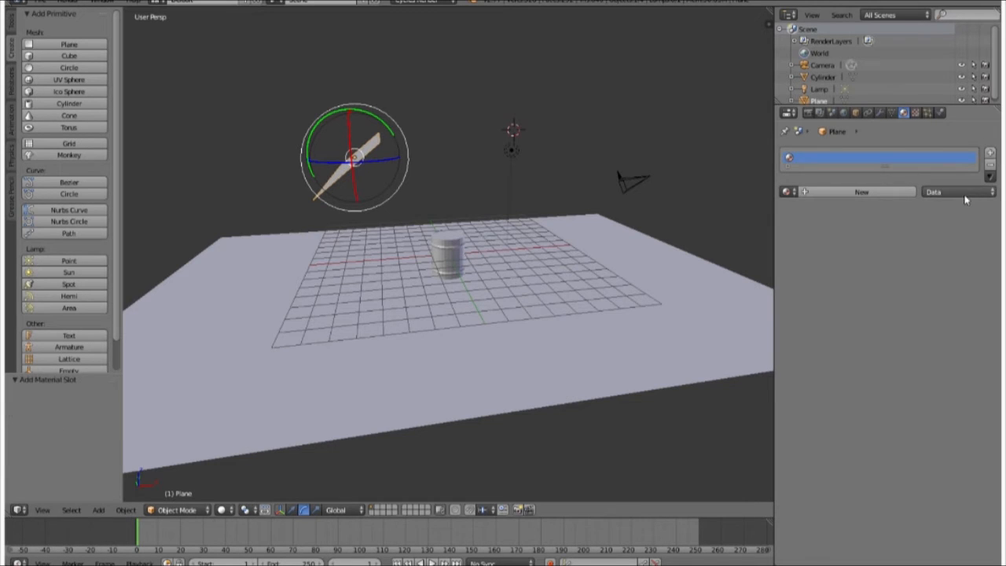
left_click(896, 193)
left_click(912, 257)
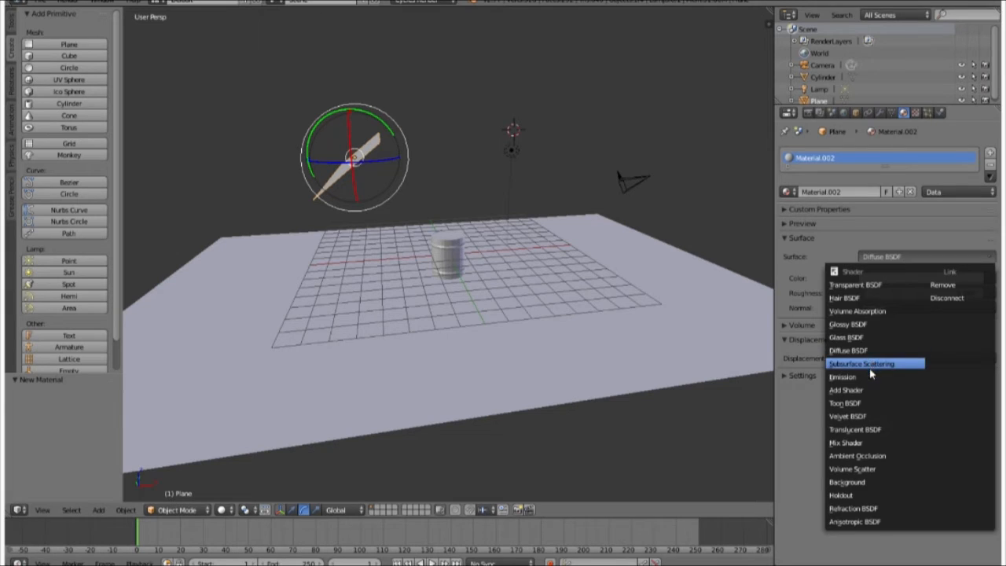
left_click(886, 257)
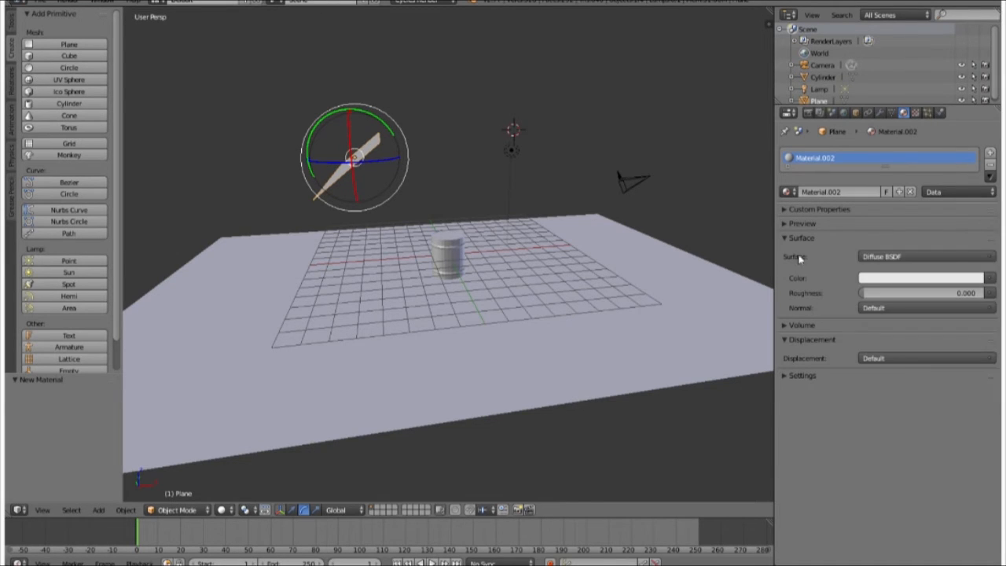
left_click(886, 260)
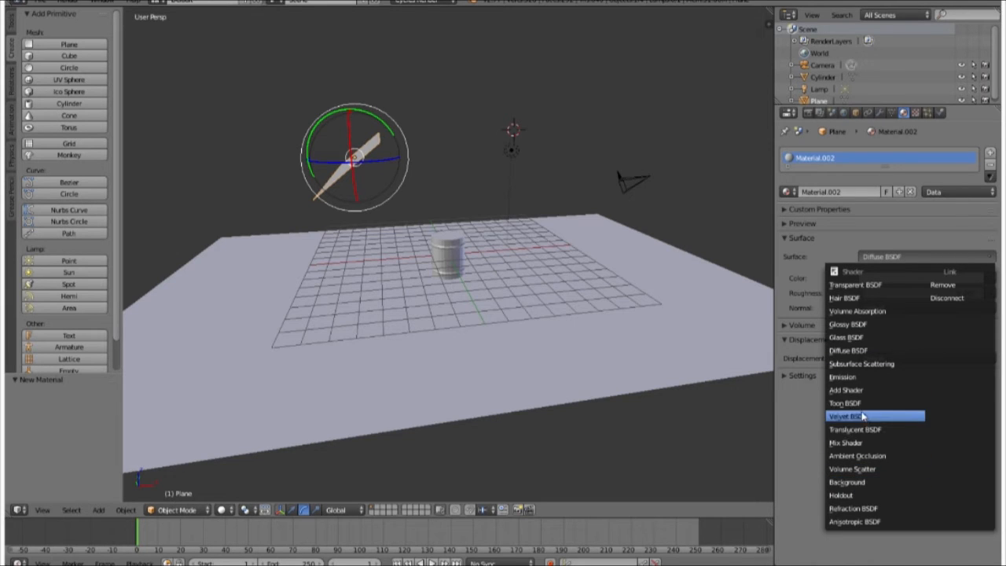
left_click(849, 380)
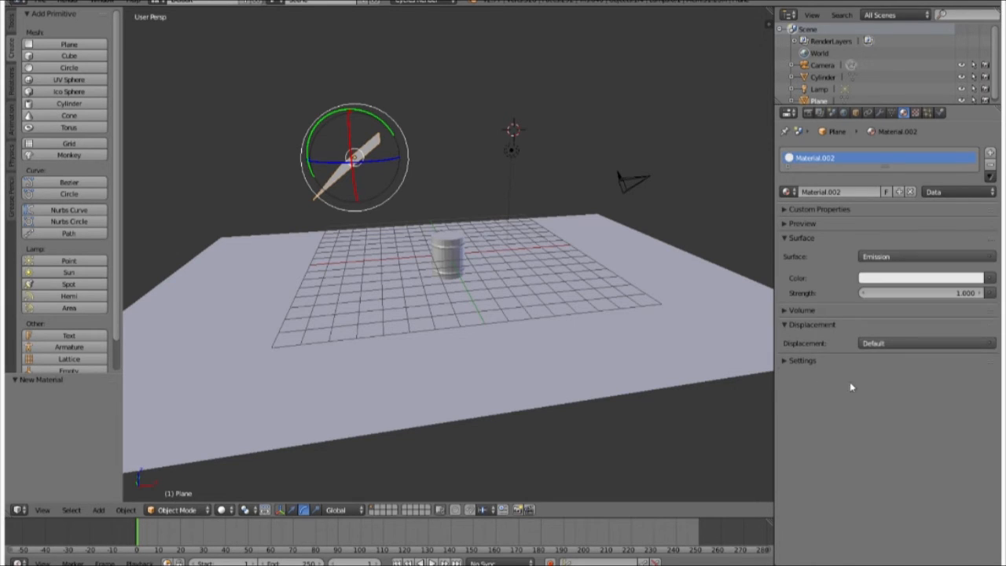
left_click(962, 293)
type("10")
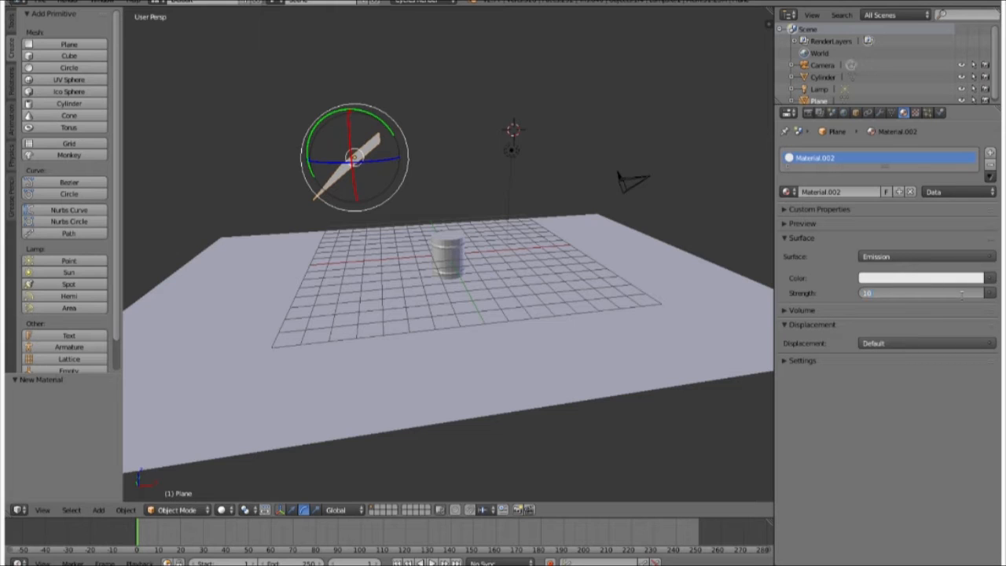
key("Return")
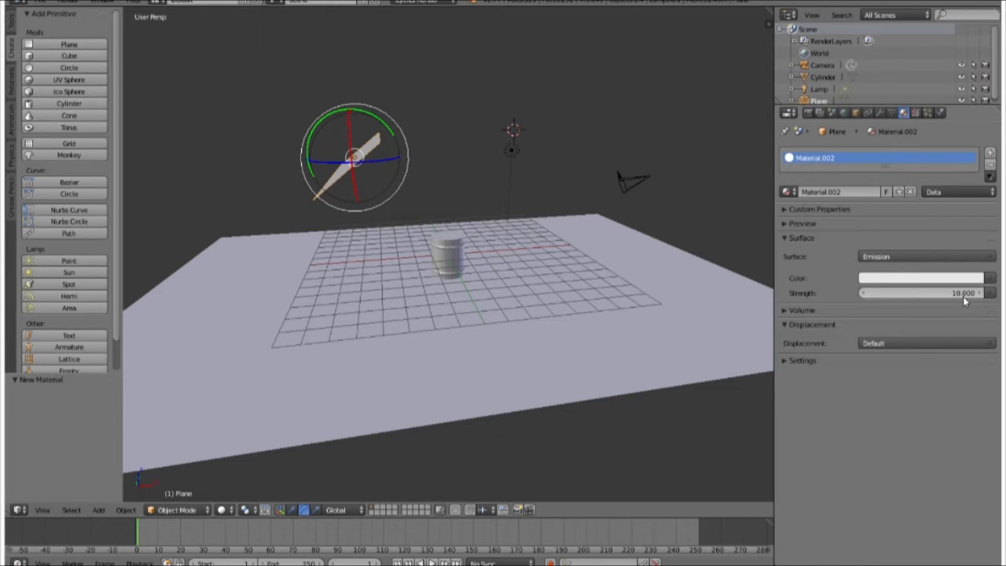
- Preview the textured barrel under the emissive plane's light in Rendered viewport shading
scroll(551, 262, "up", 3)
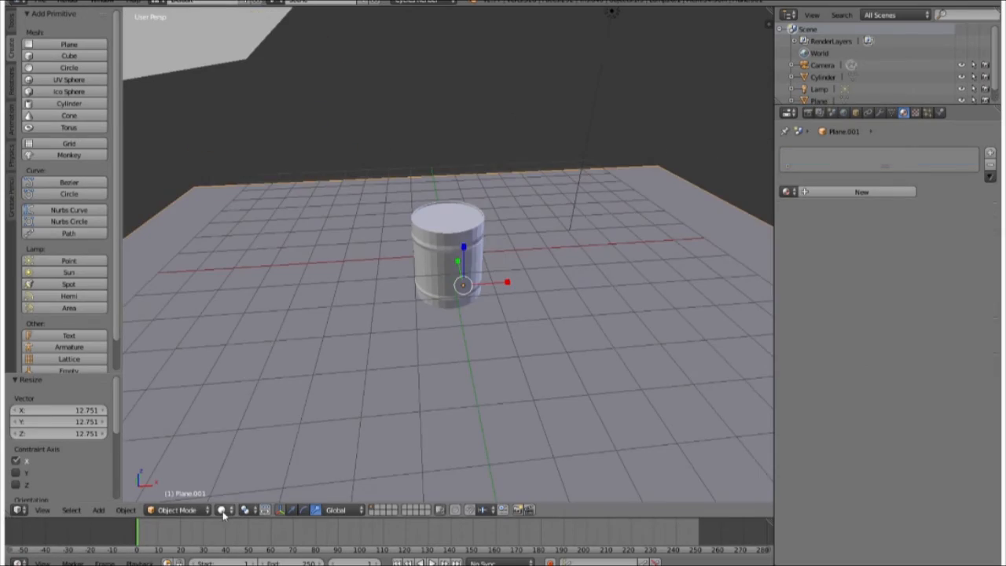
left_click(224, 509)
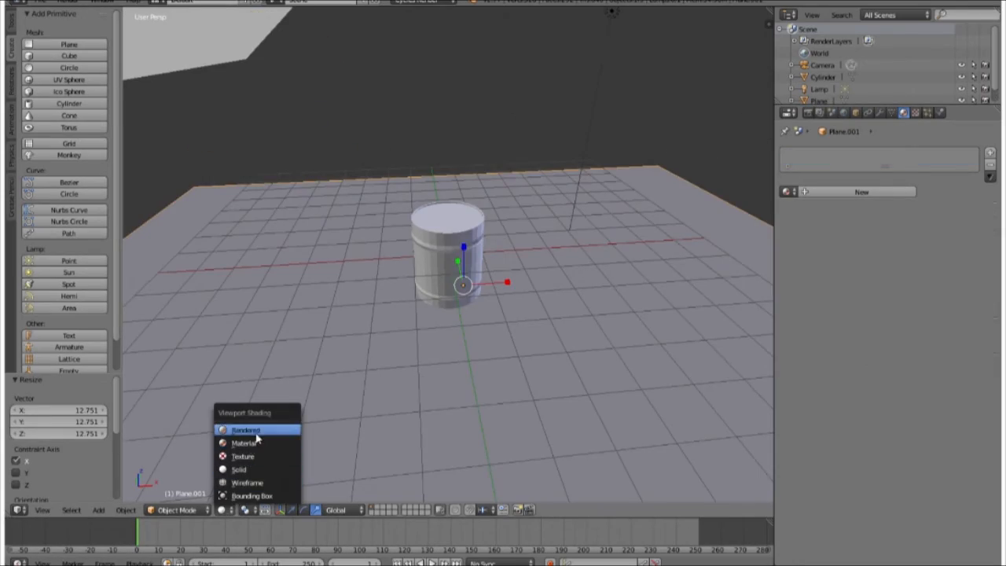
left_click(255, 431)
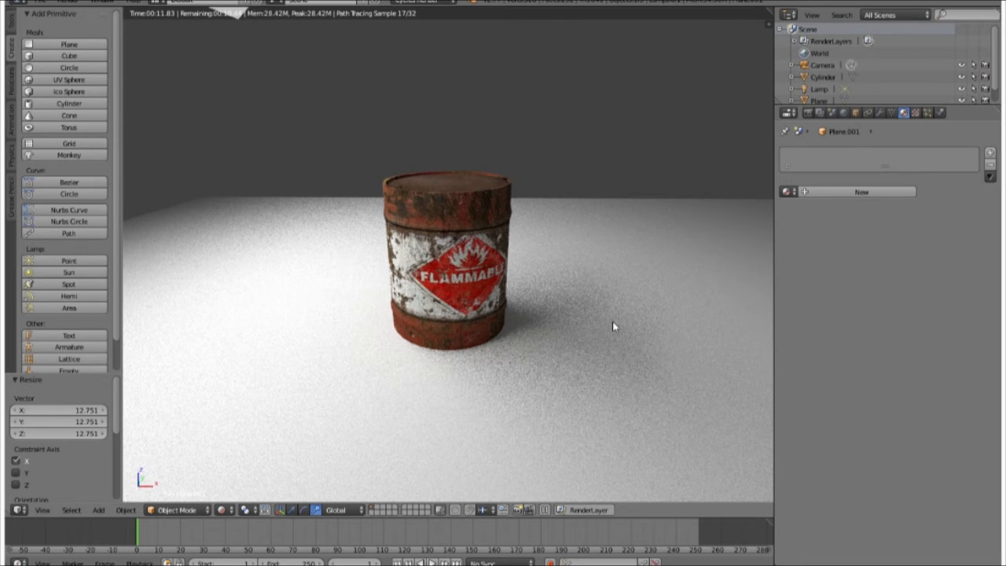
- Set the preview samples in the scene's render sampling settings to 256
left_click(808, 112)
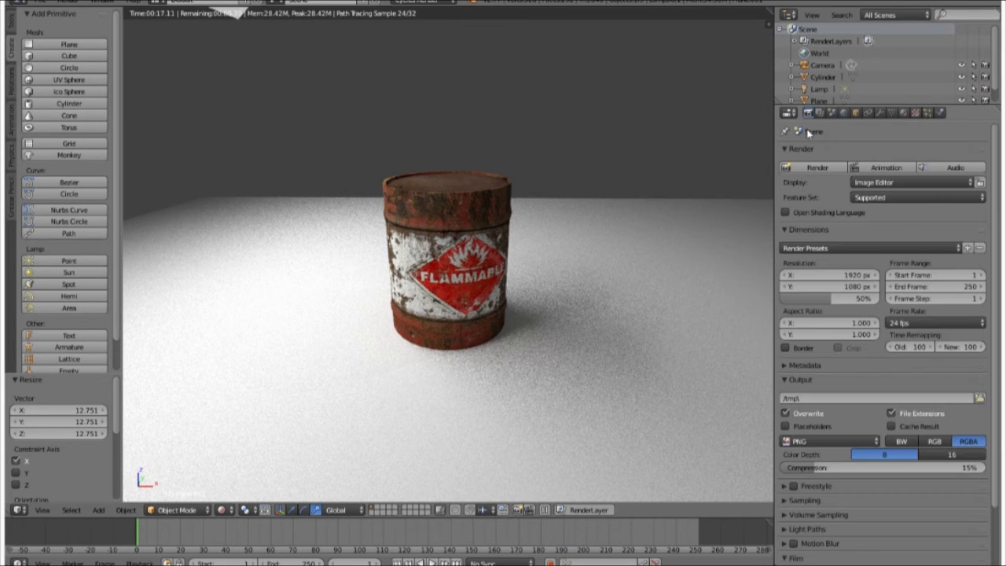
scroll(785, 430, "down", 3)
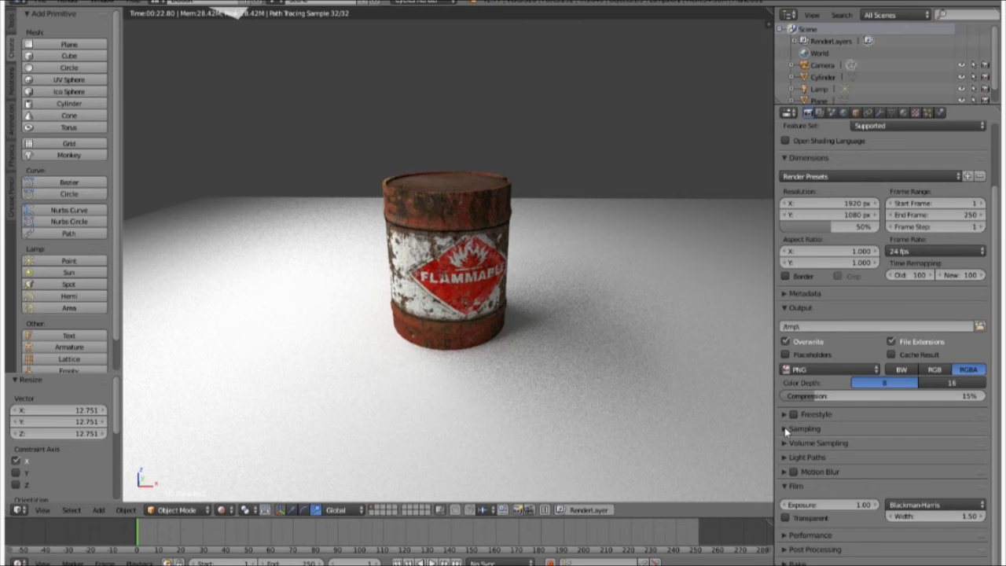
left_click(785, 429)
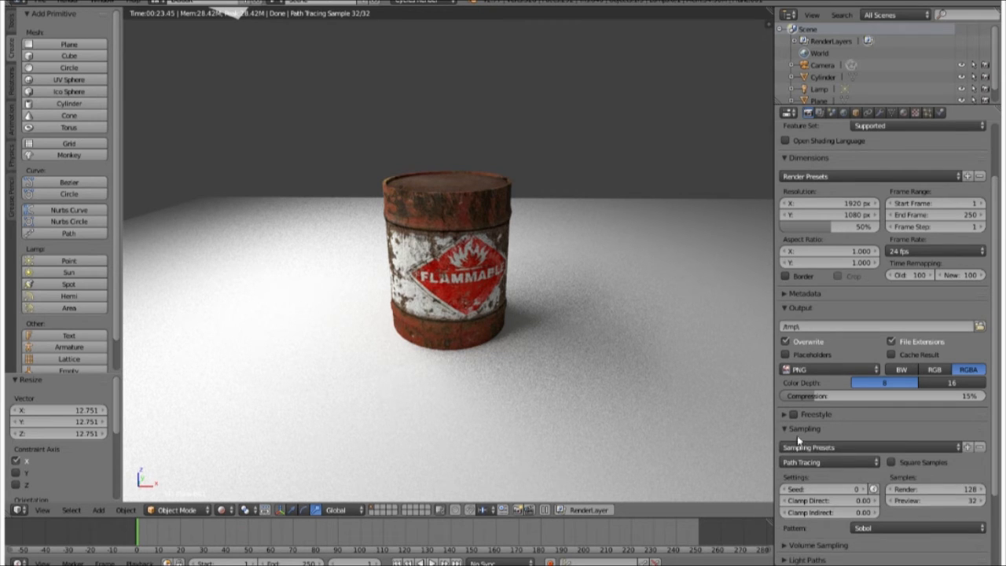
left_click(970, 501)
type("25")
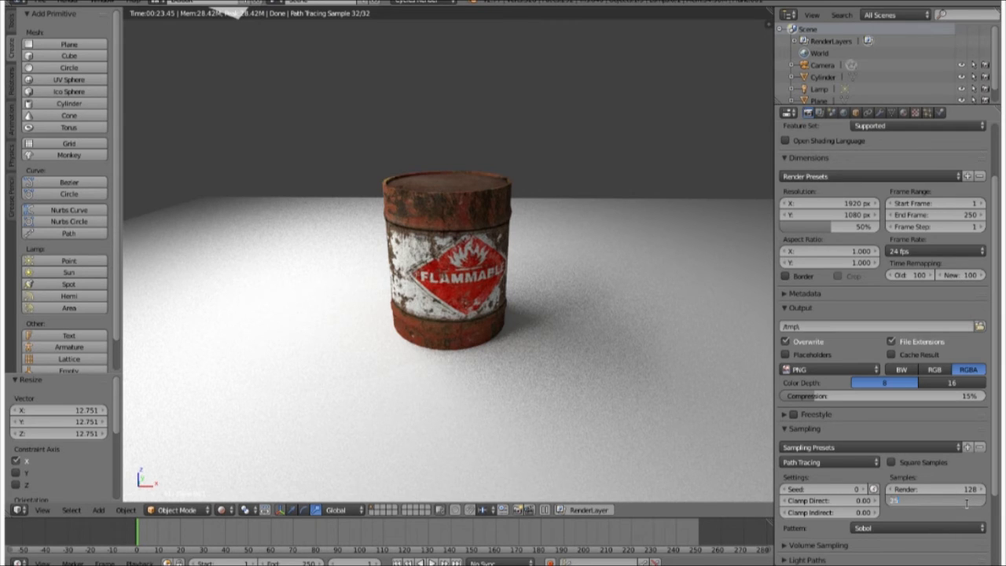
type("6")
key("Return")
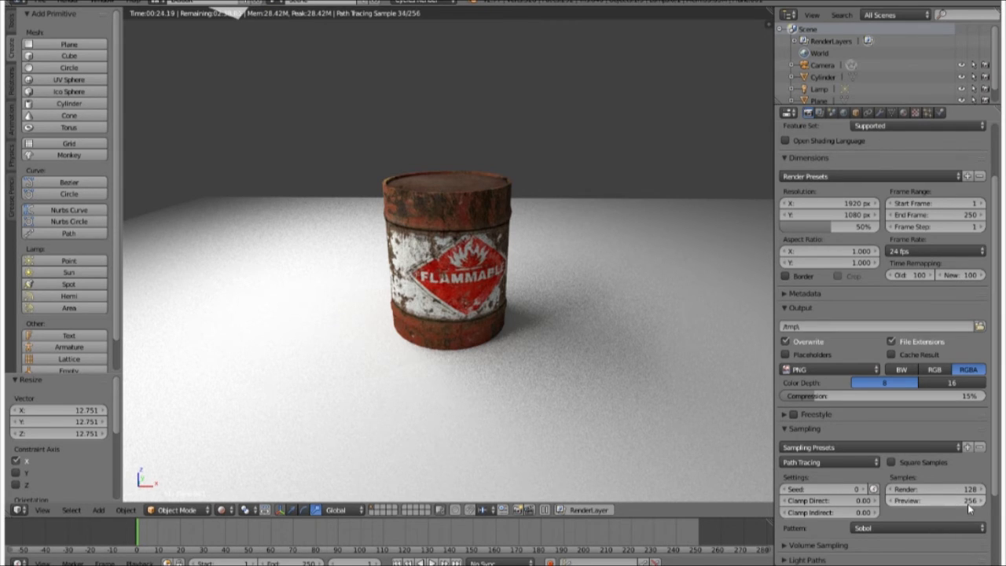